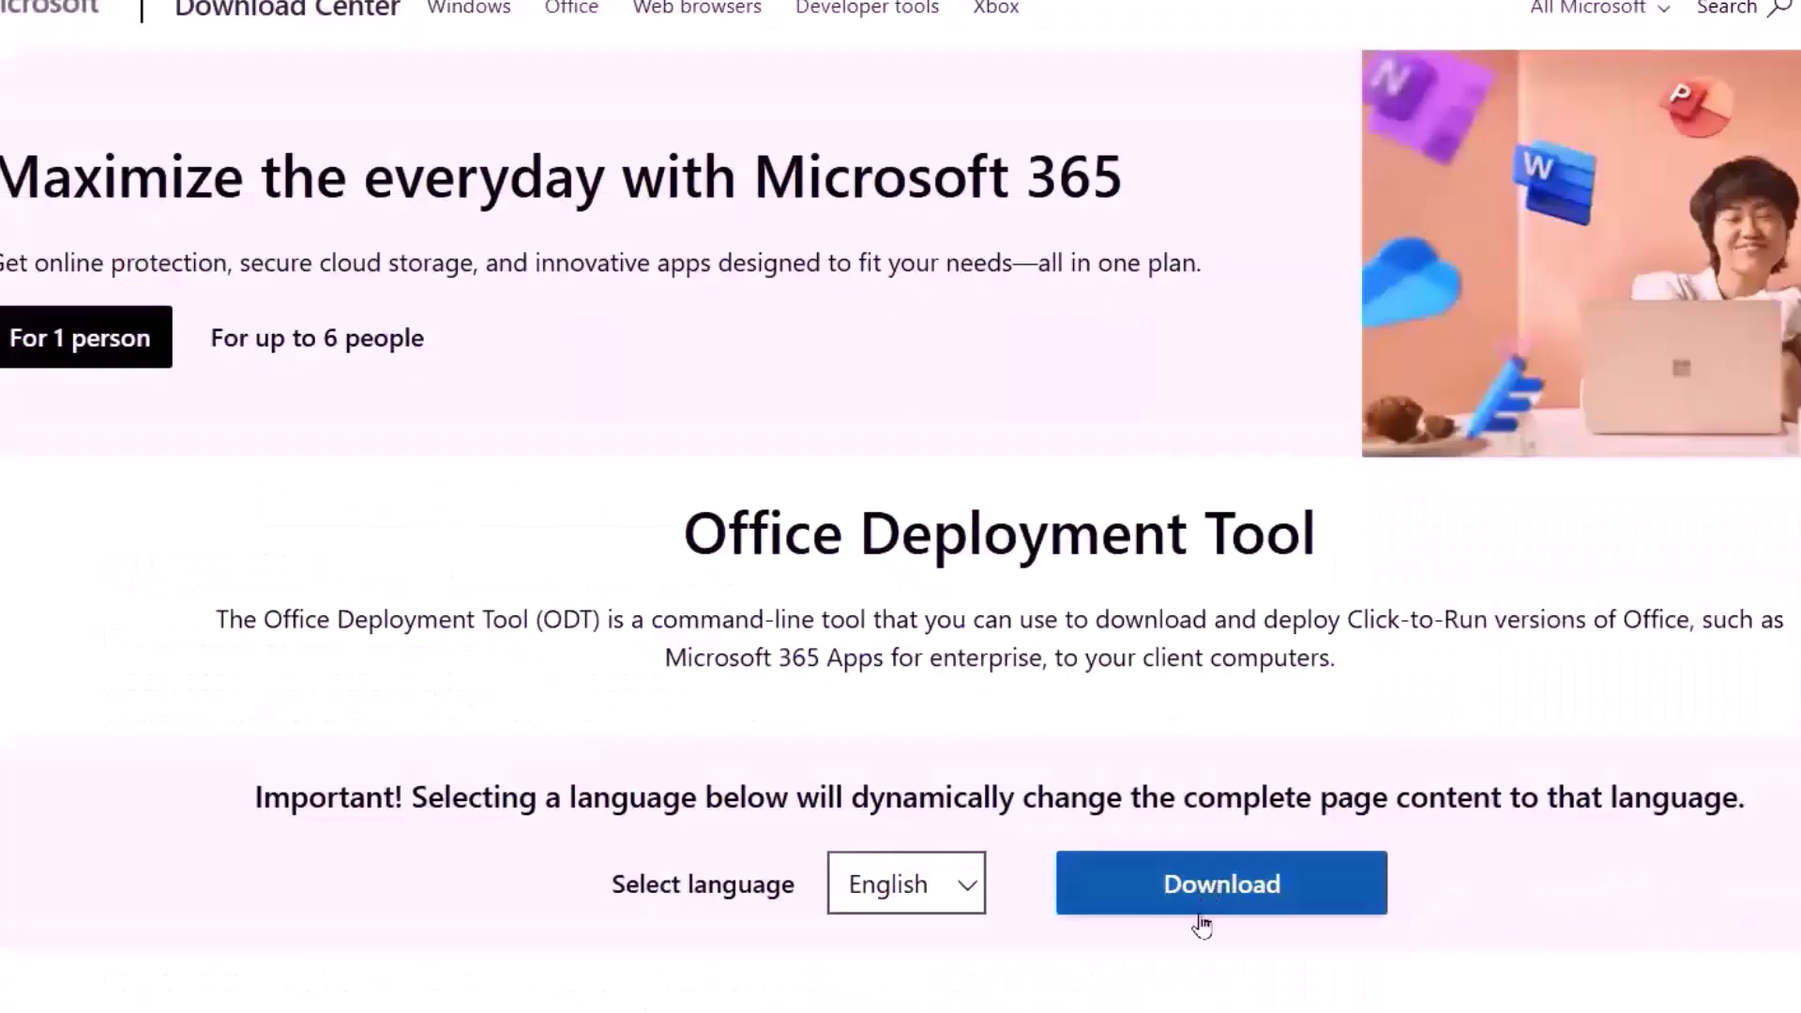
# Download and save the Office Deployment Tool installer (3.6 MB), then open Chrome's downloads list
pyautogui.click(1198, 914)
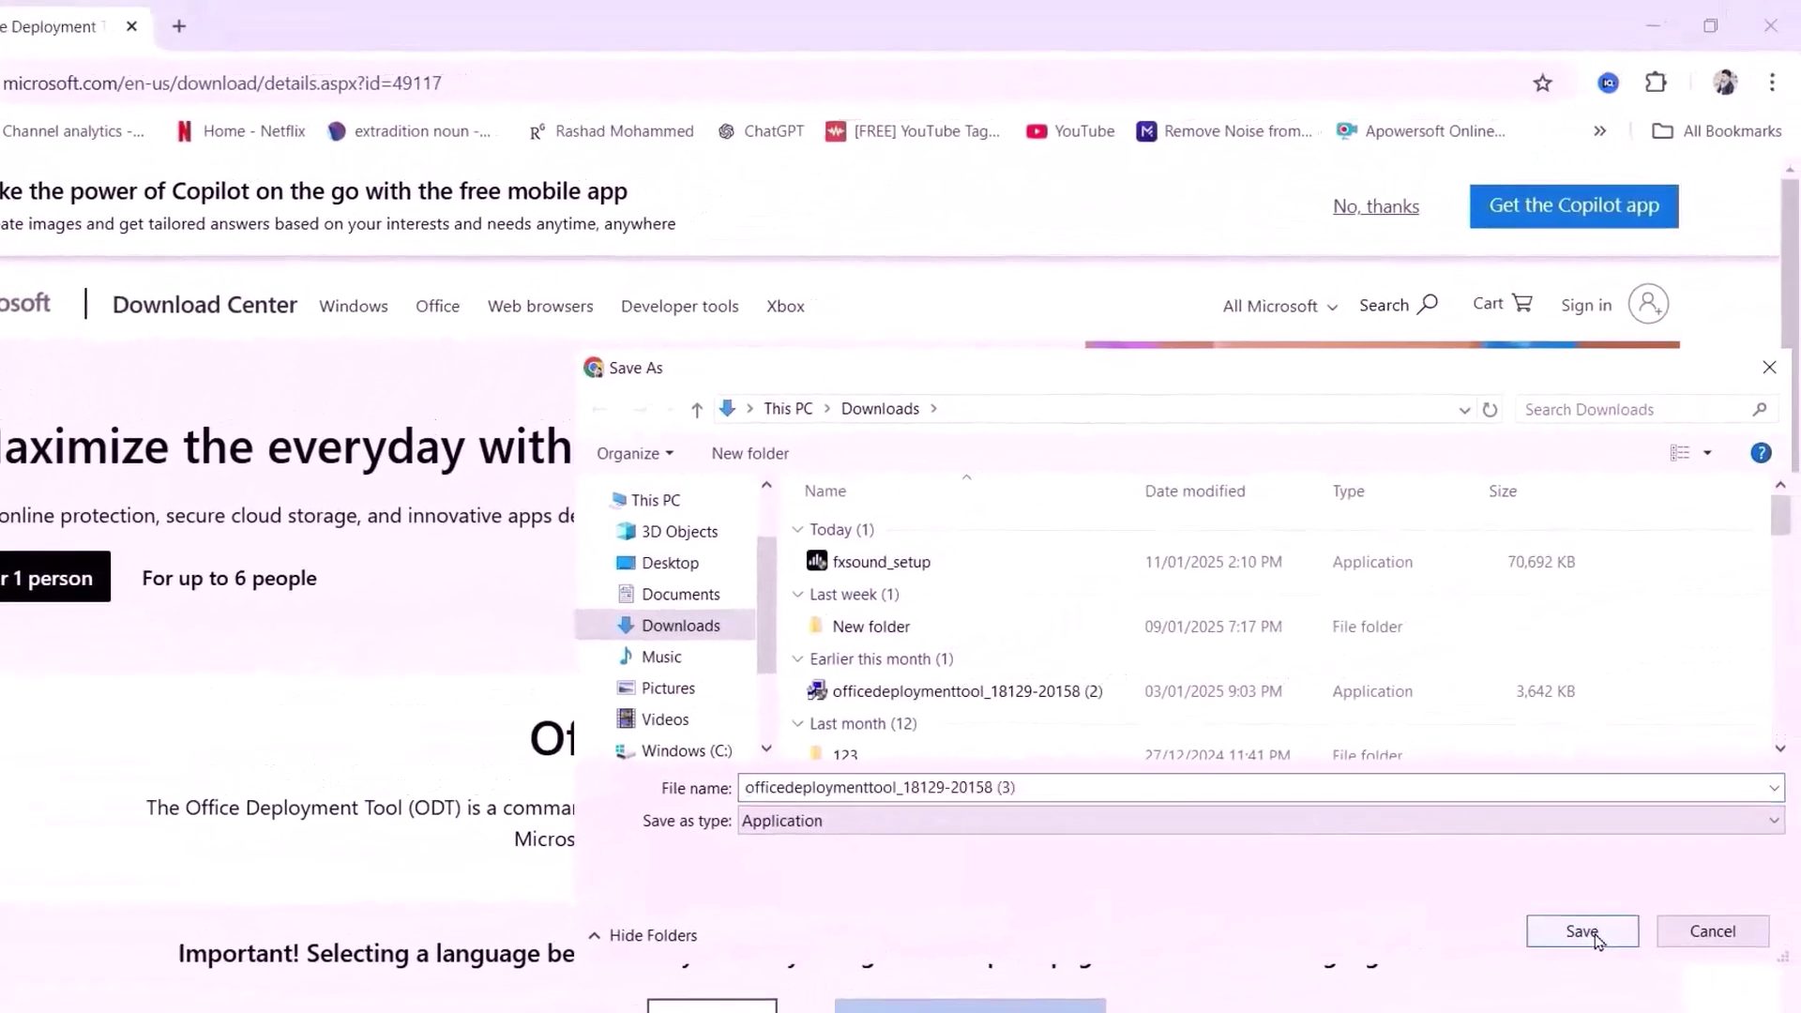
pyautogui.click(1595, 923)
pyautogui.click(1665, 91)
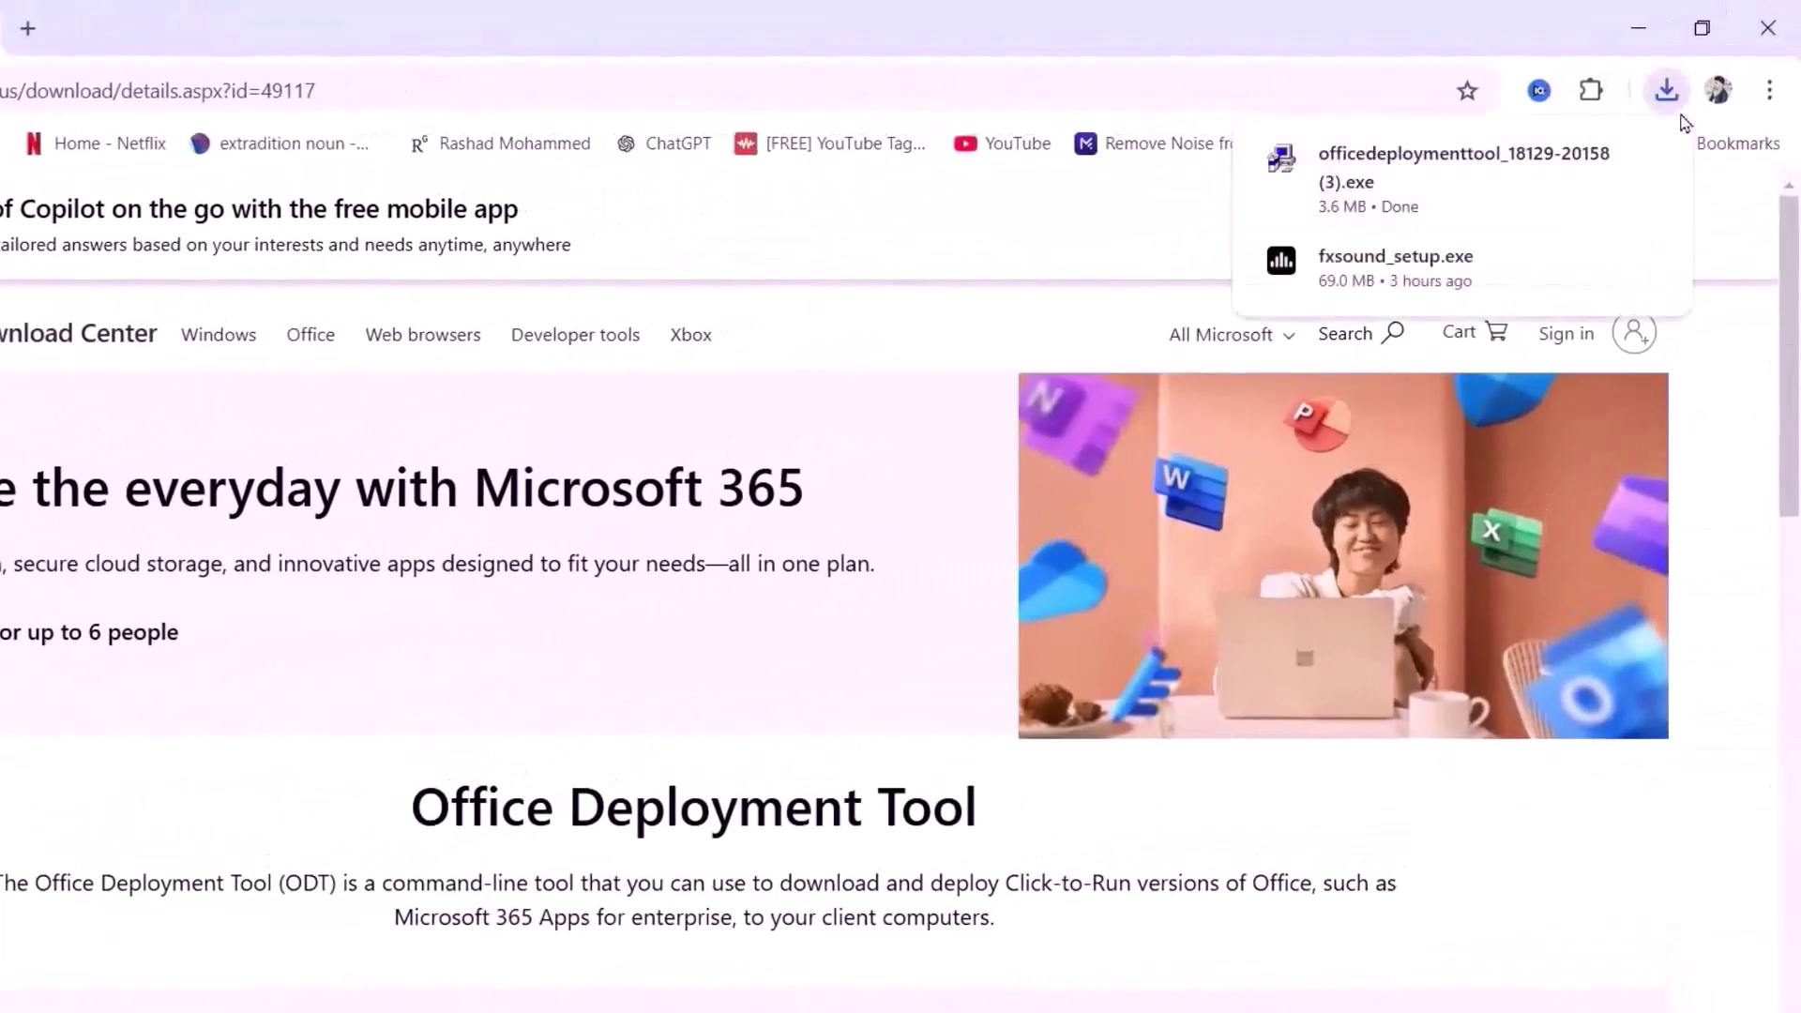
# Run the Office Deployment Tool as administrator, accept the license, and extract it to Desktop\office
pyautogui.click(1593, 159)
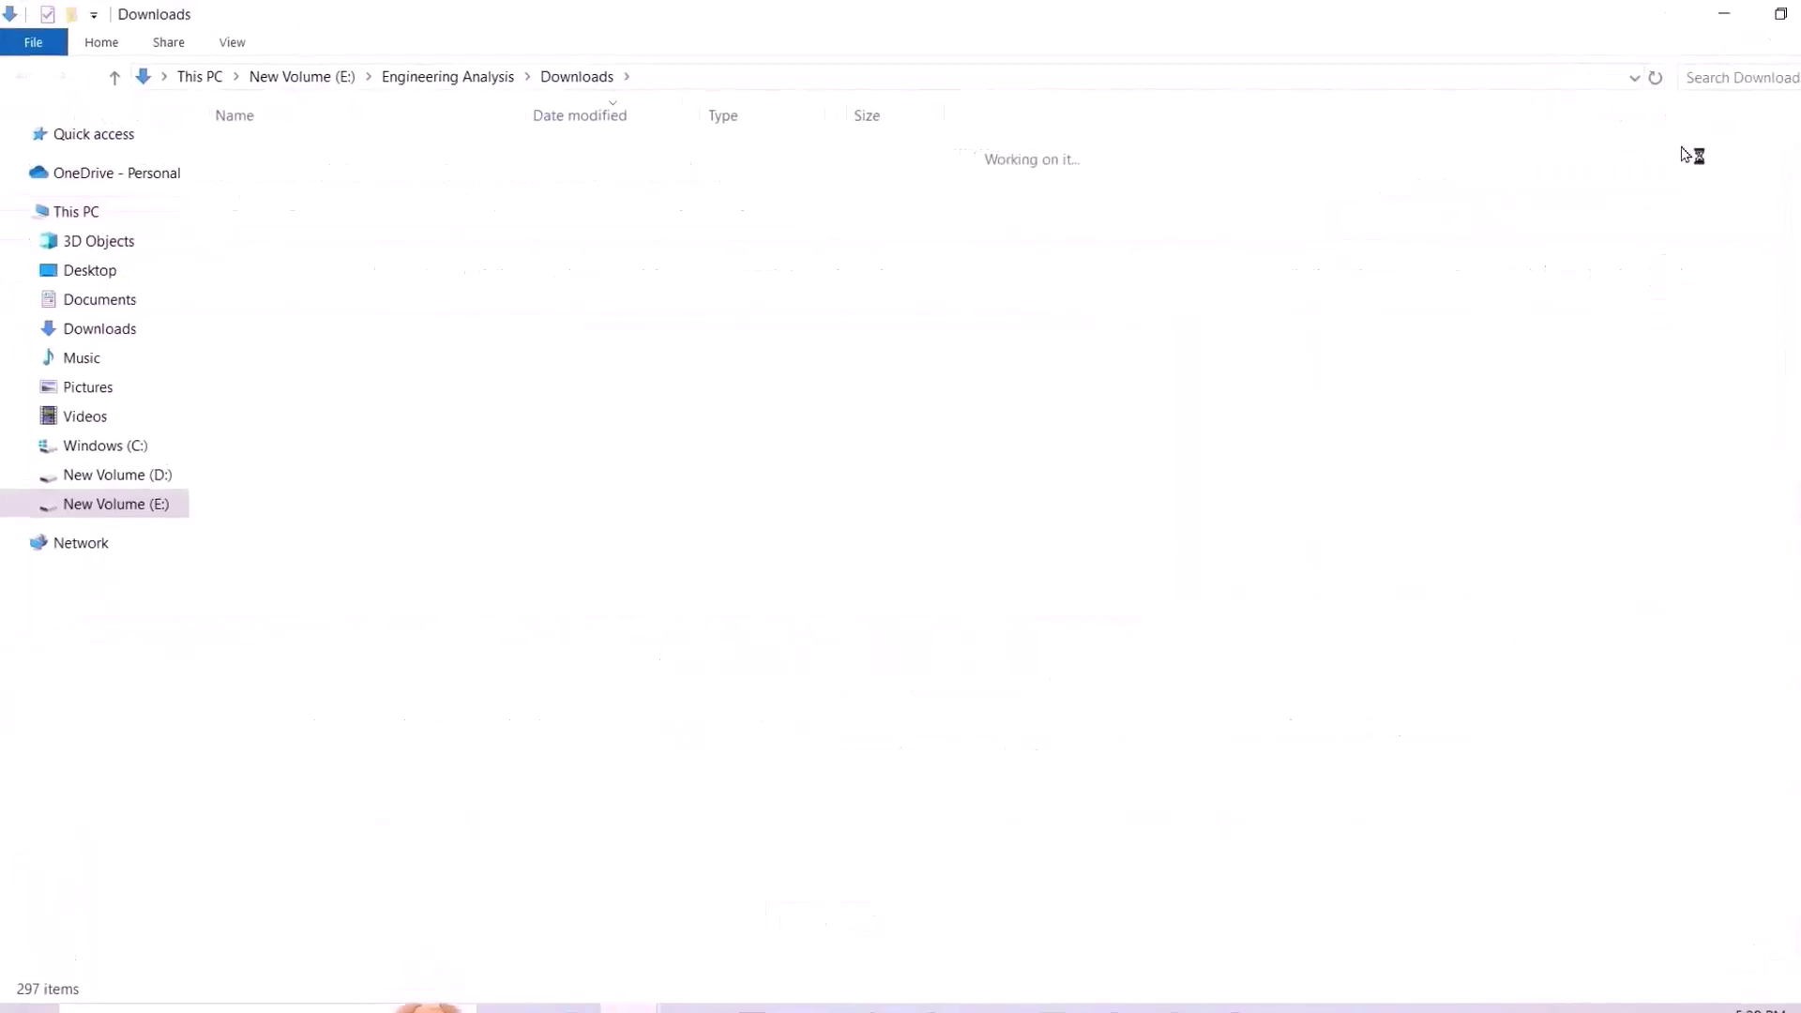
pyautogui.rightClick(504, 242)
pyautogui.click(570, 335)
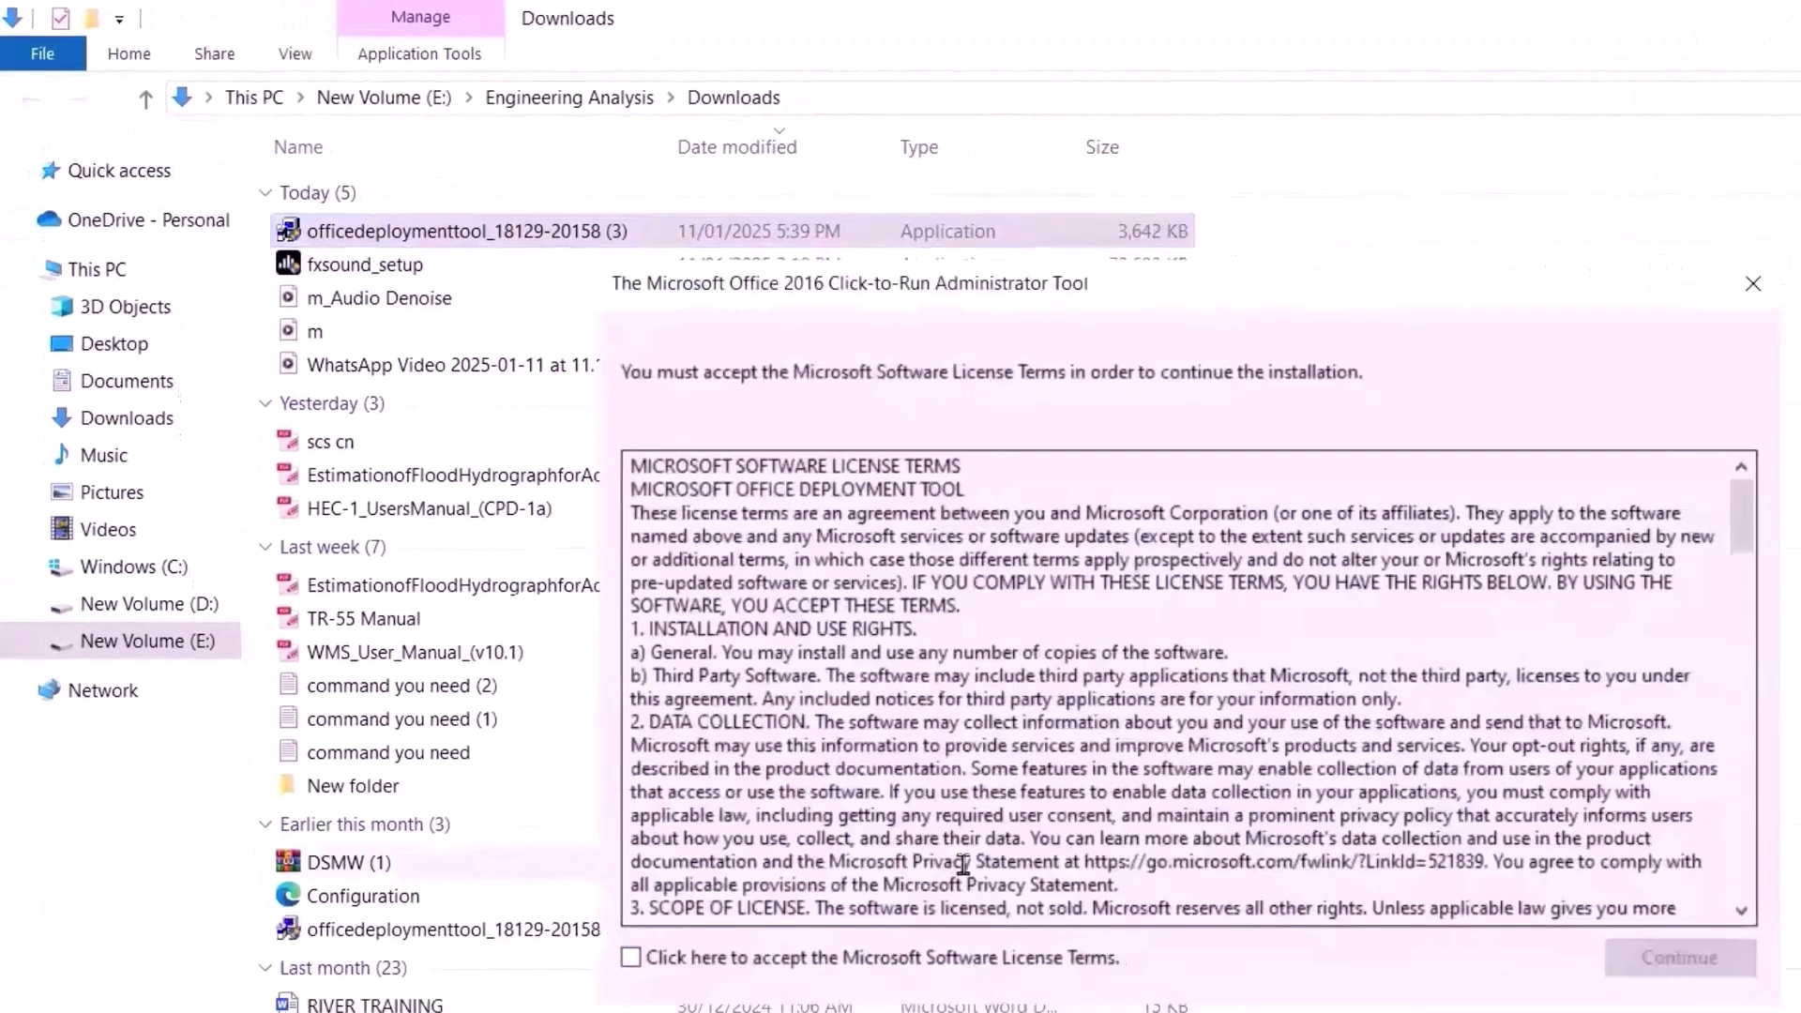
pyautogui.click(608, 892)
pyautogui.click(1520, 884)
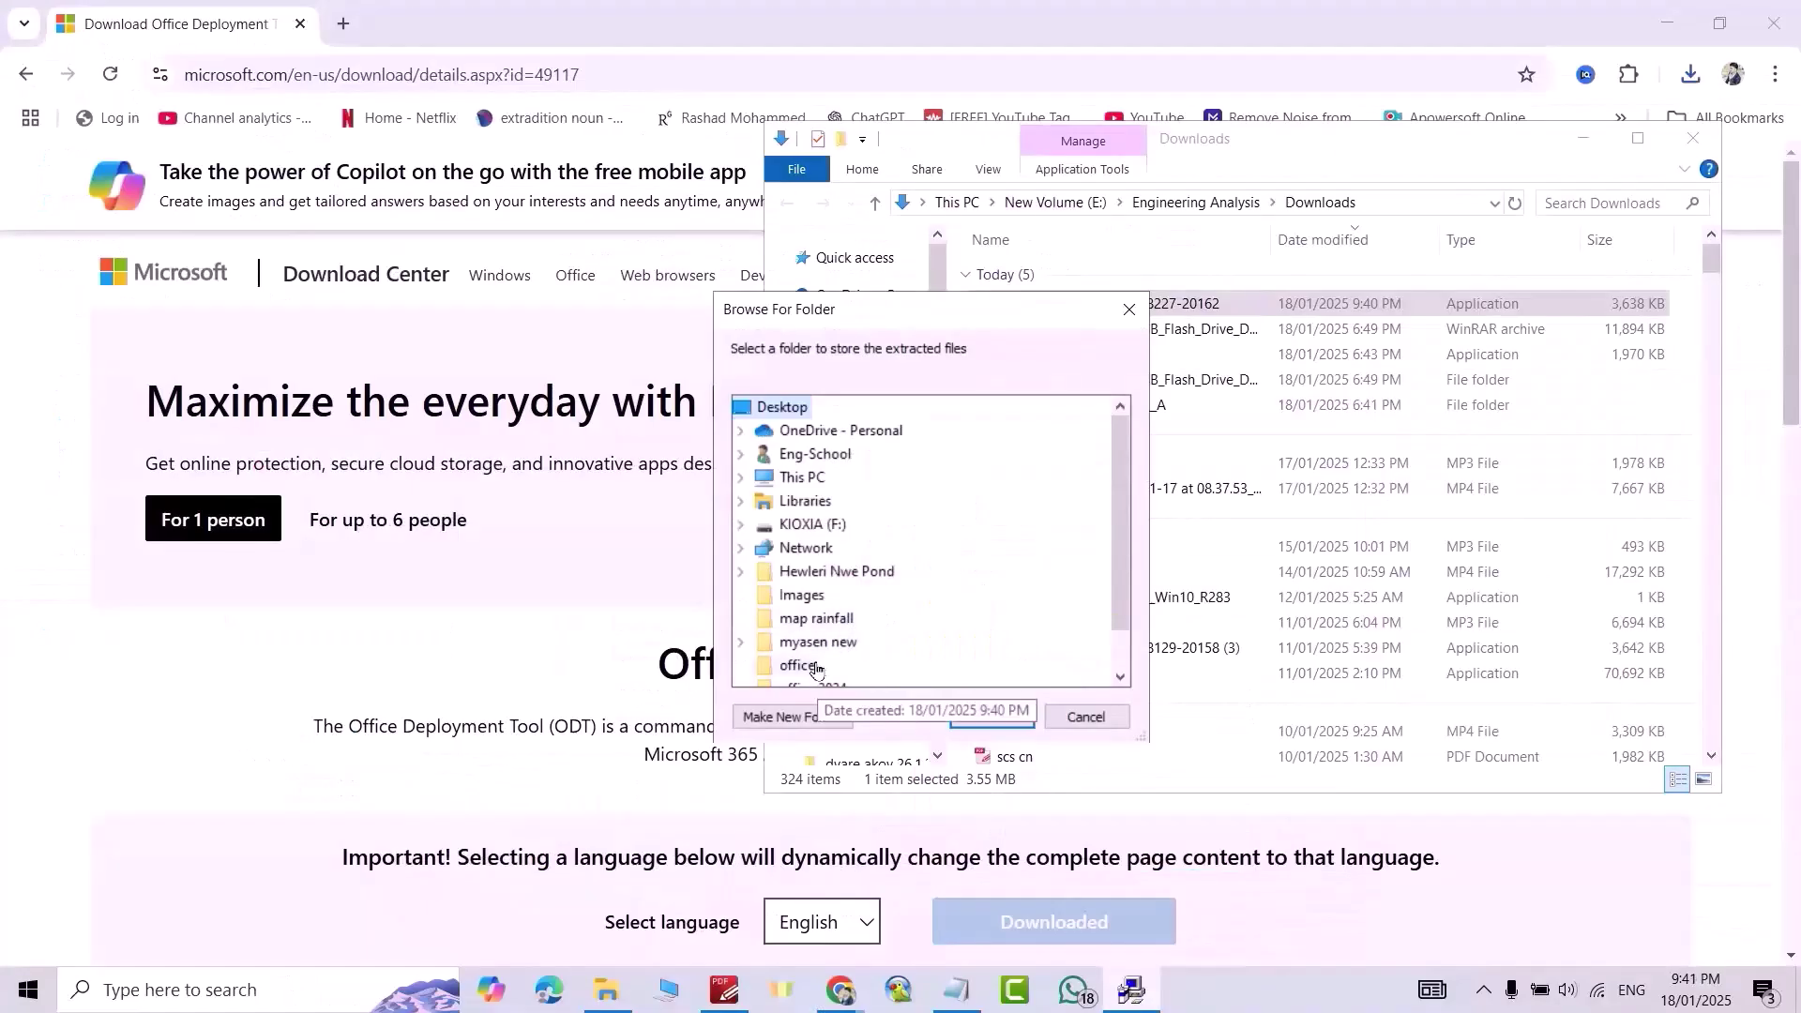
pyautogui.click(815, 666)
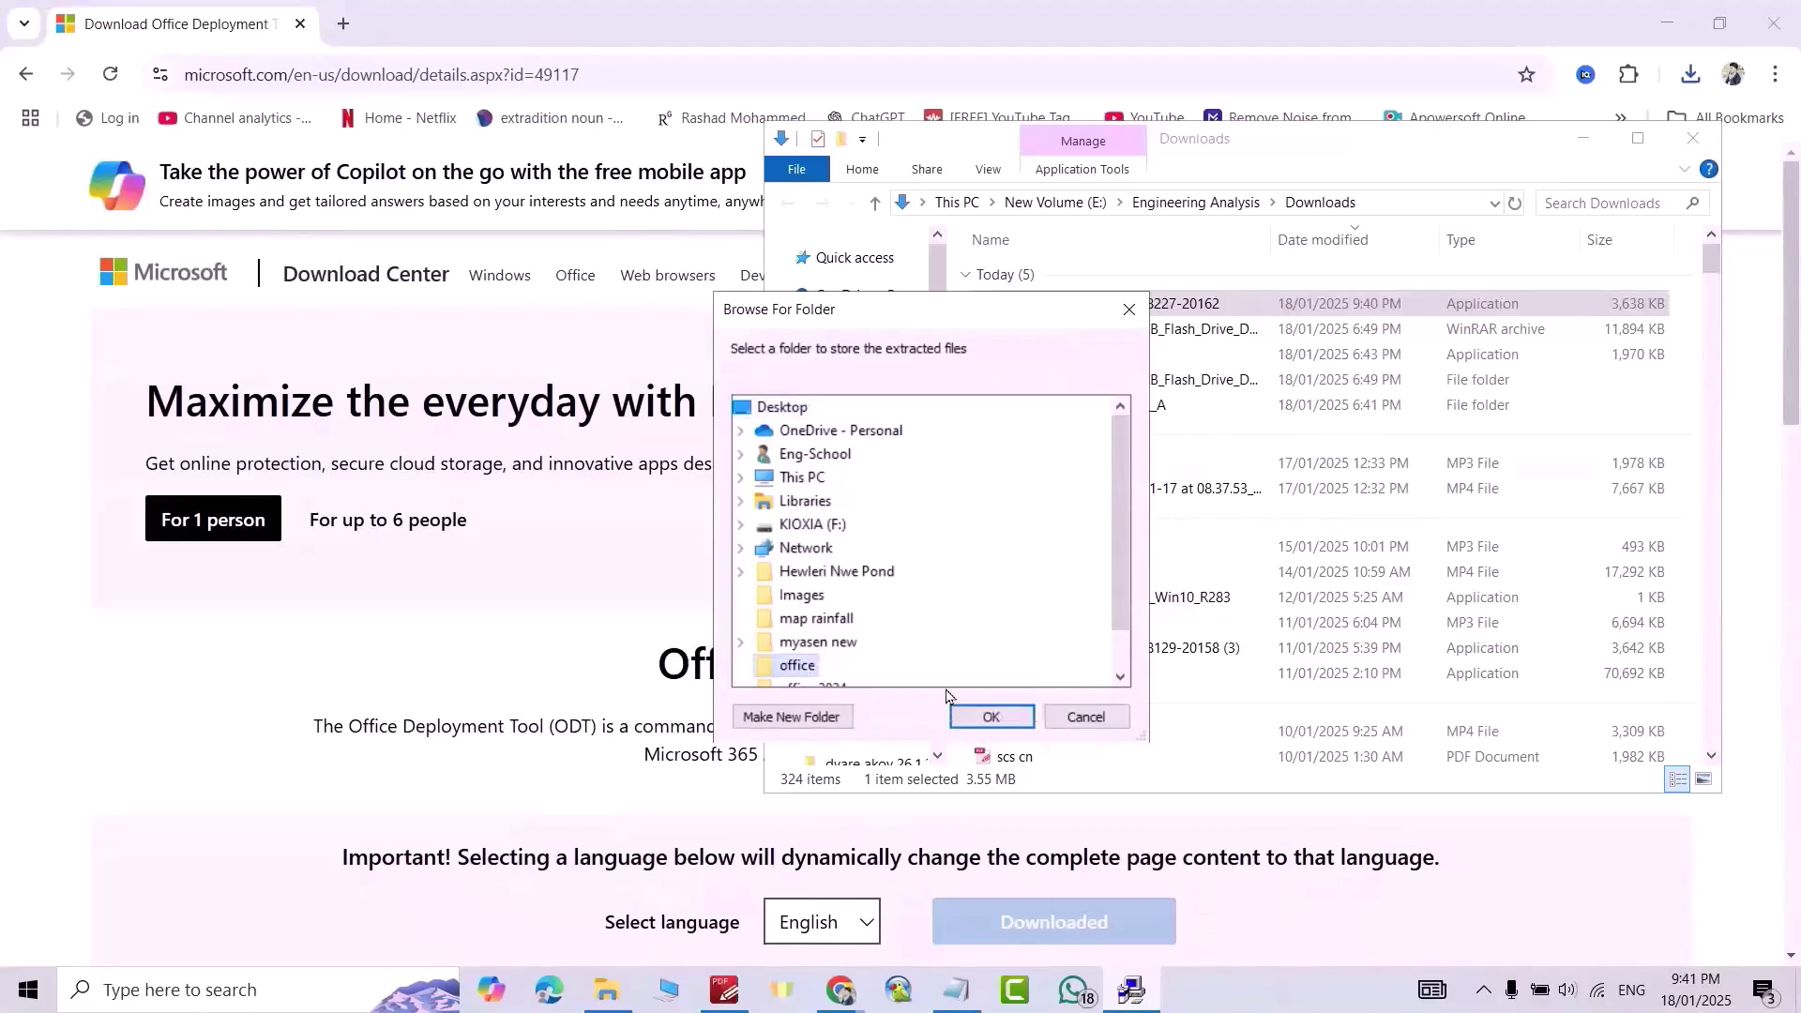
pyautogui.click(991, 717)
pyautogui.click(1051, 569)
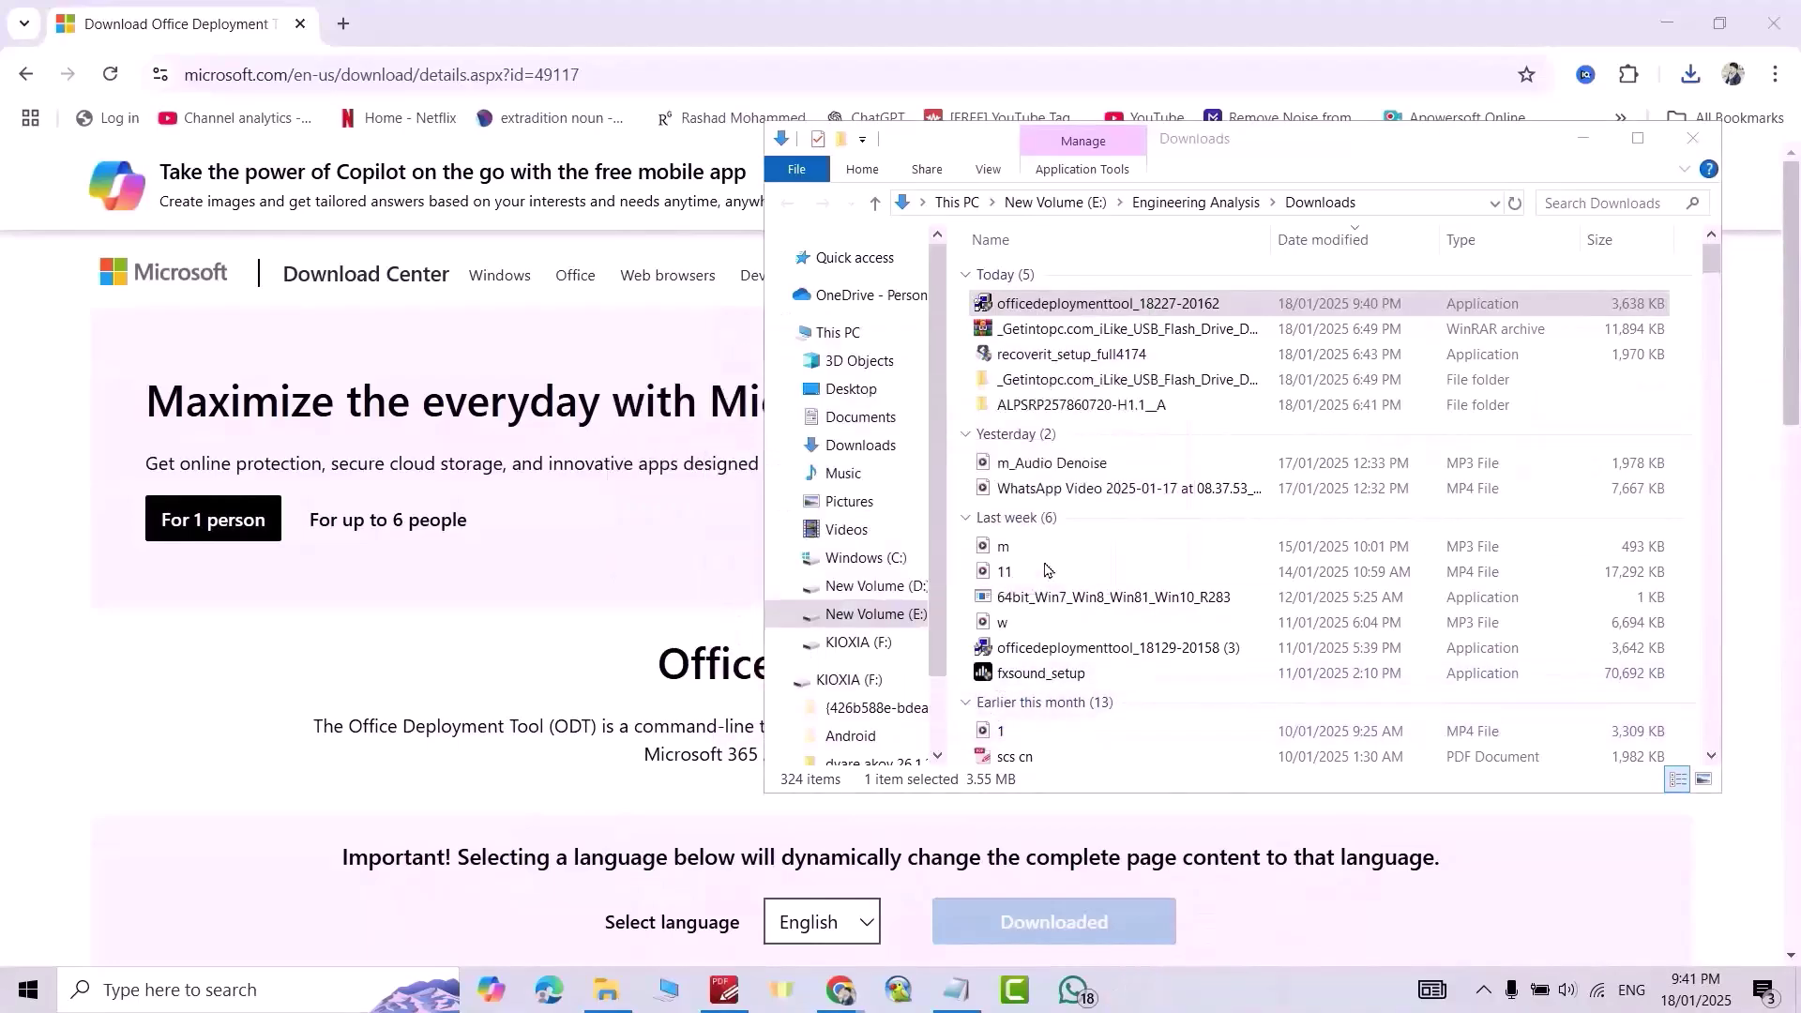
# Delete configuration-Office365-x64 from the desktop office folder so only setup remains
pyautogui.click(1583, 147)
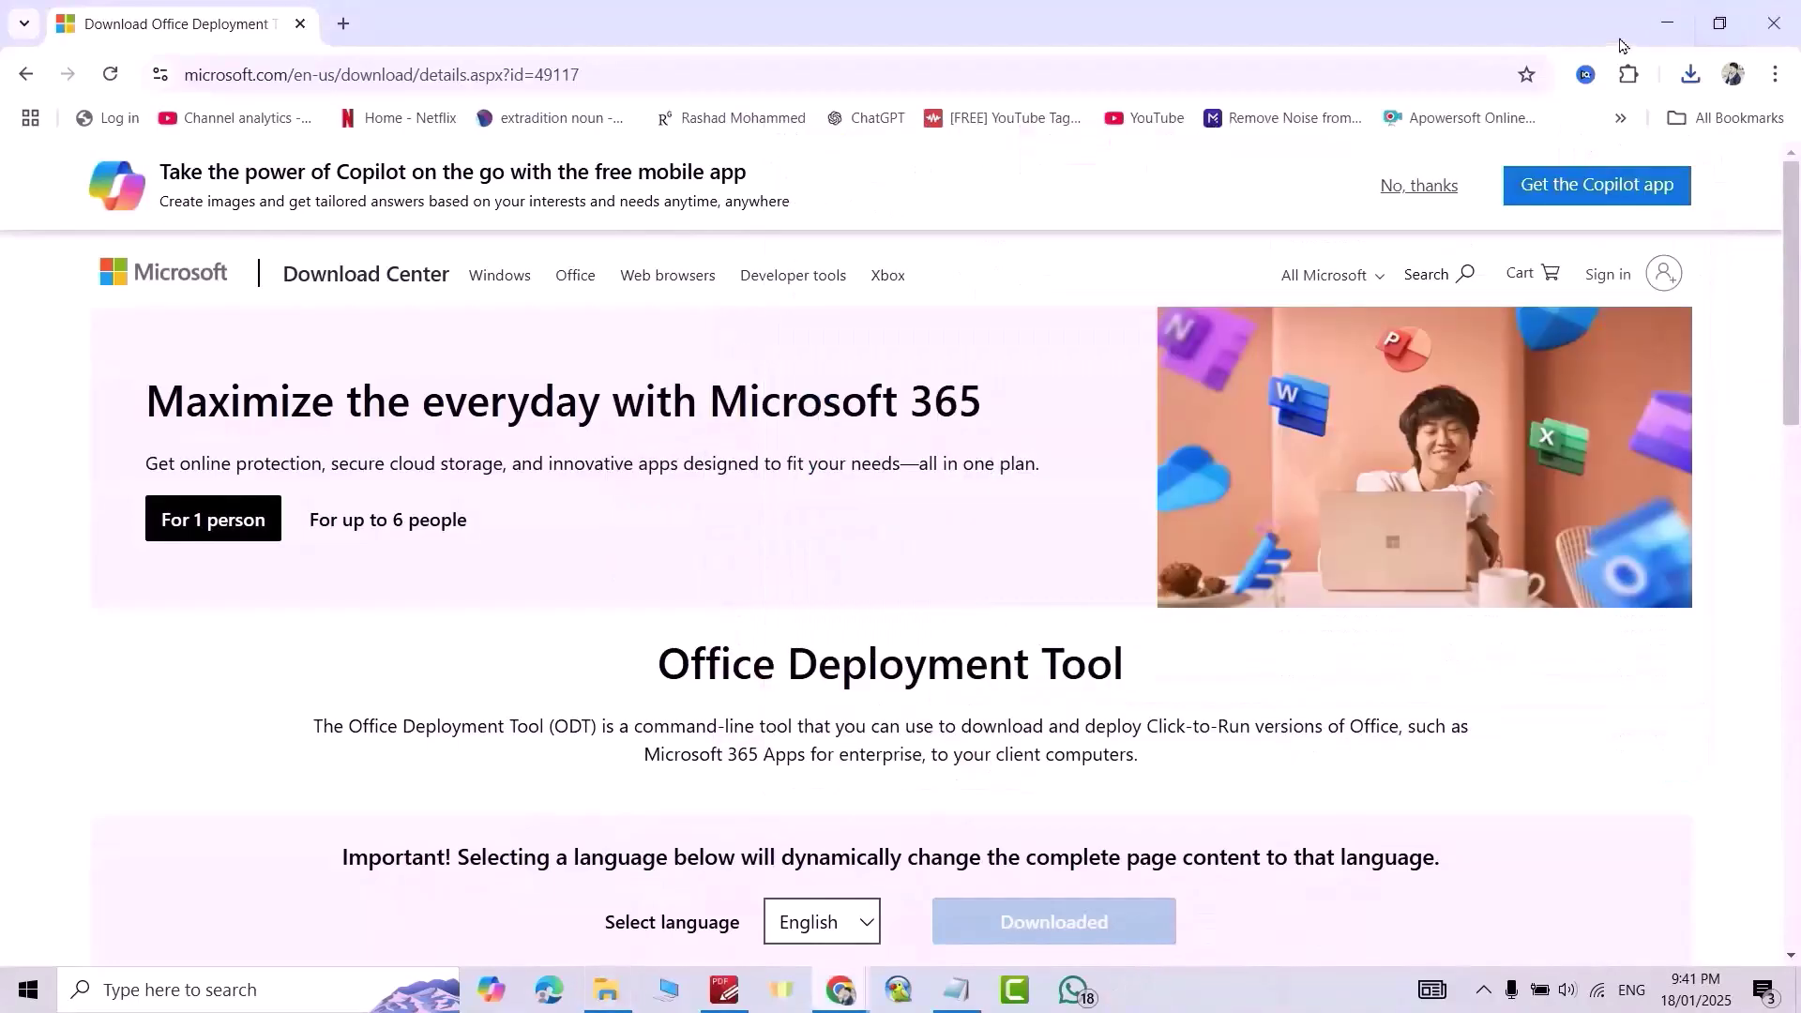
pyautogui.click(1667, 23)
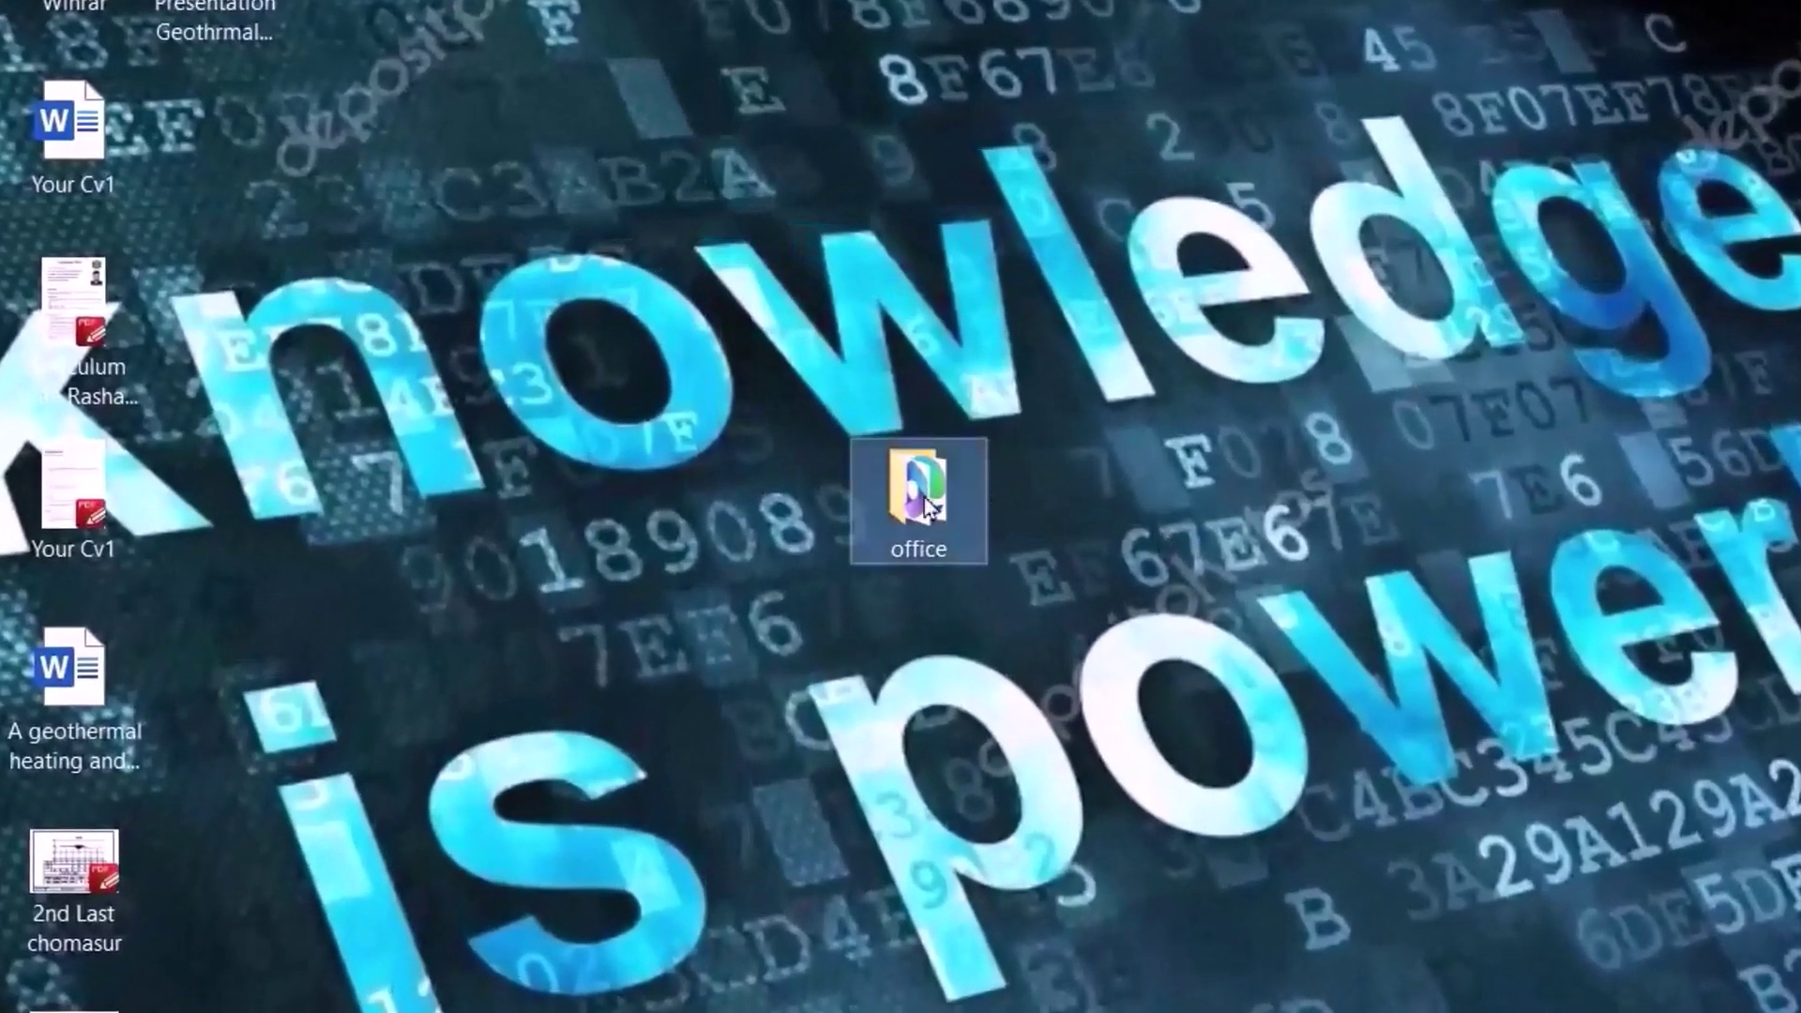
pyautogui.doubleClick(975, 483)
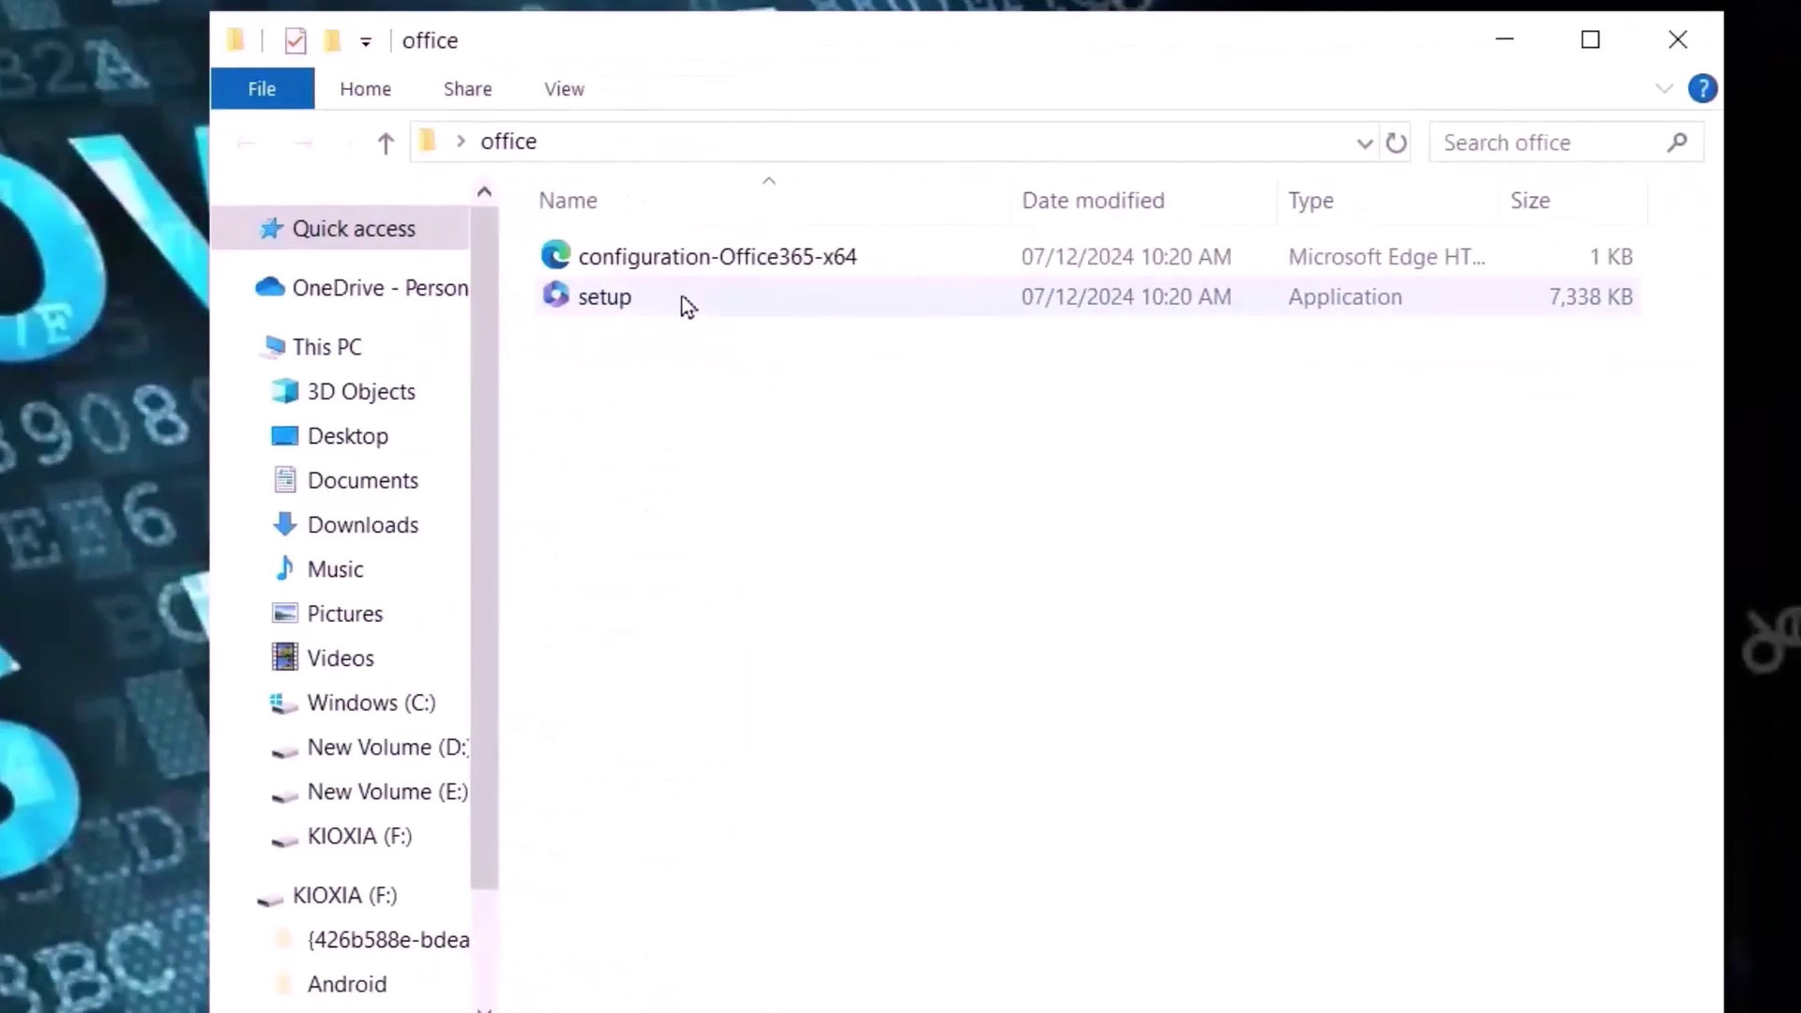
pyautogui.click(683, 272)
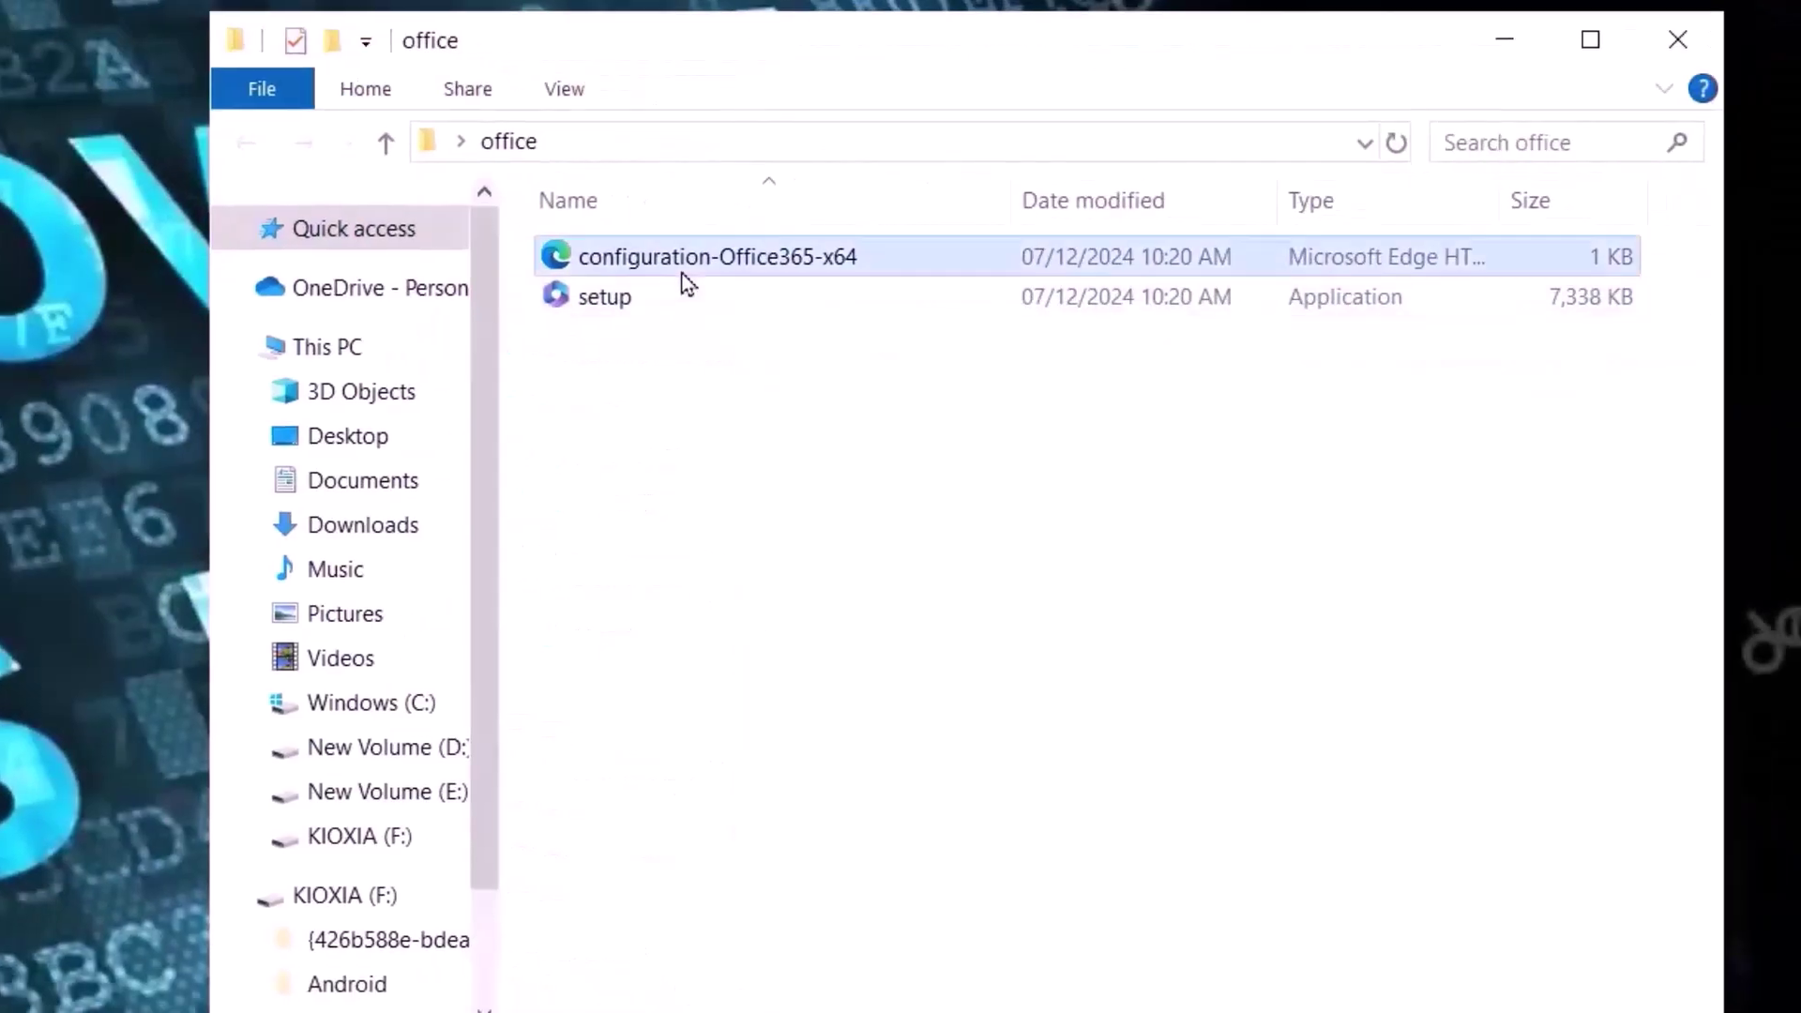
pyautogui.press('Delete')
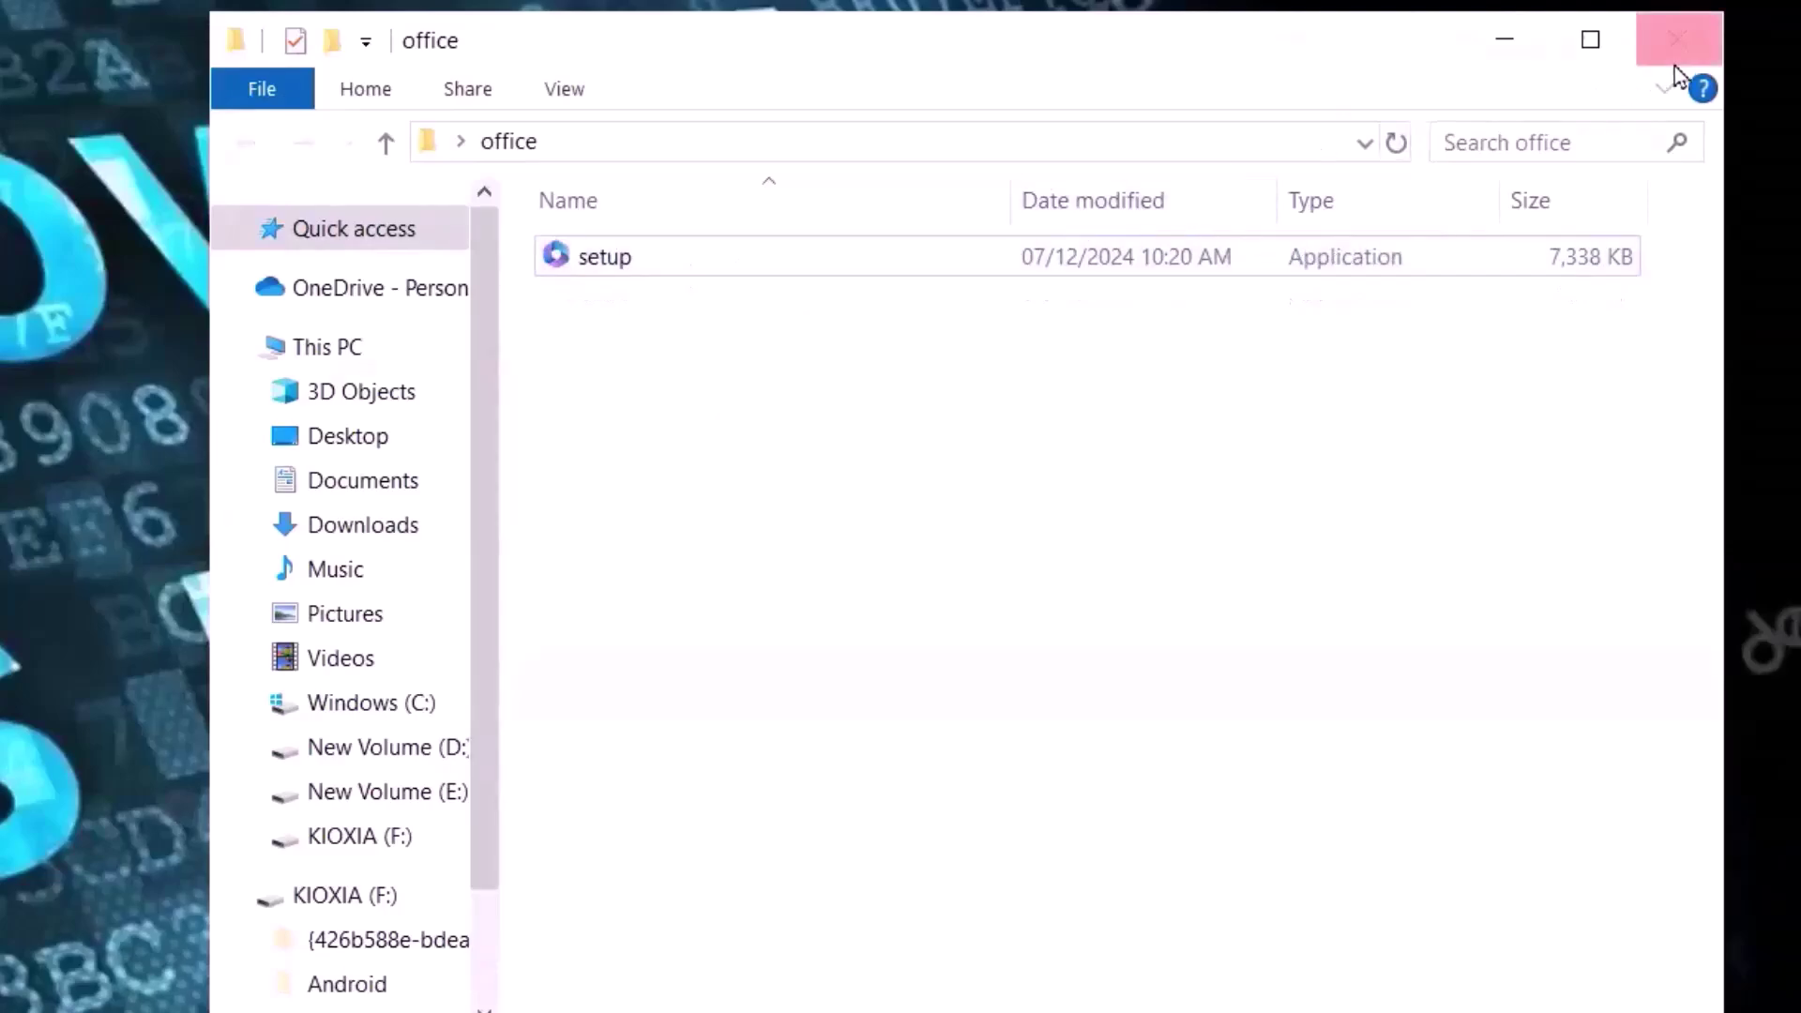
pyautogui.click(1675, 46)
pyautogui.moveTo(836, 990)
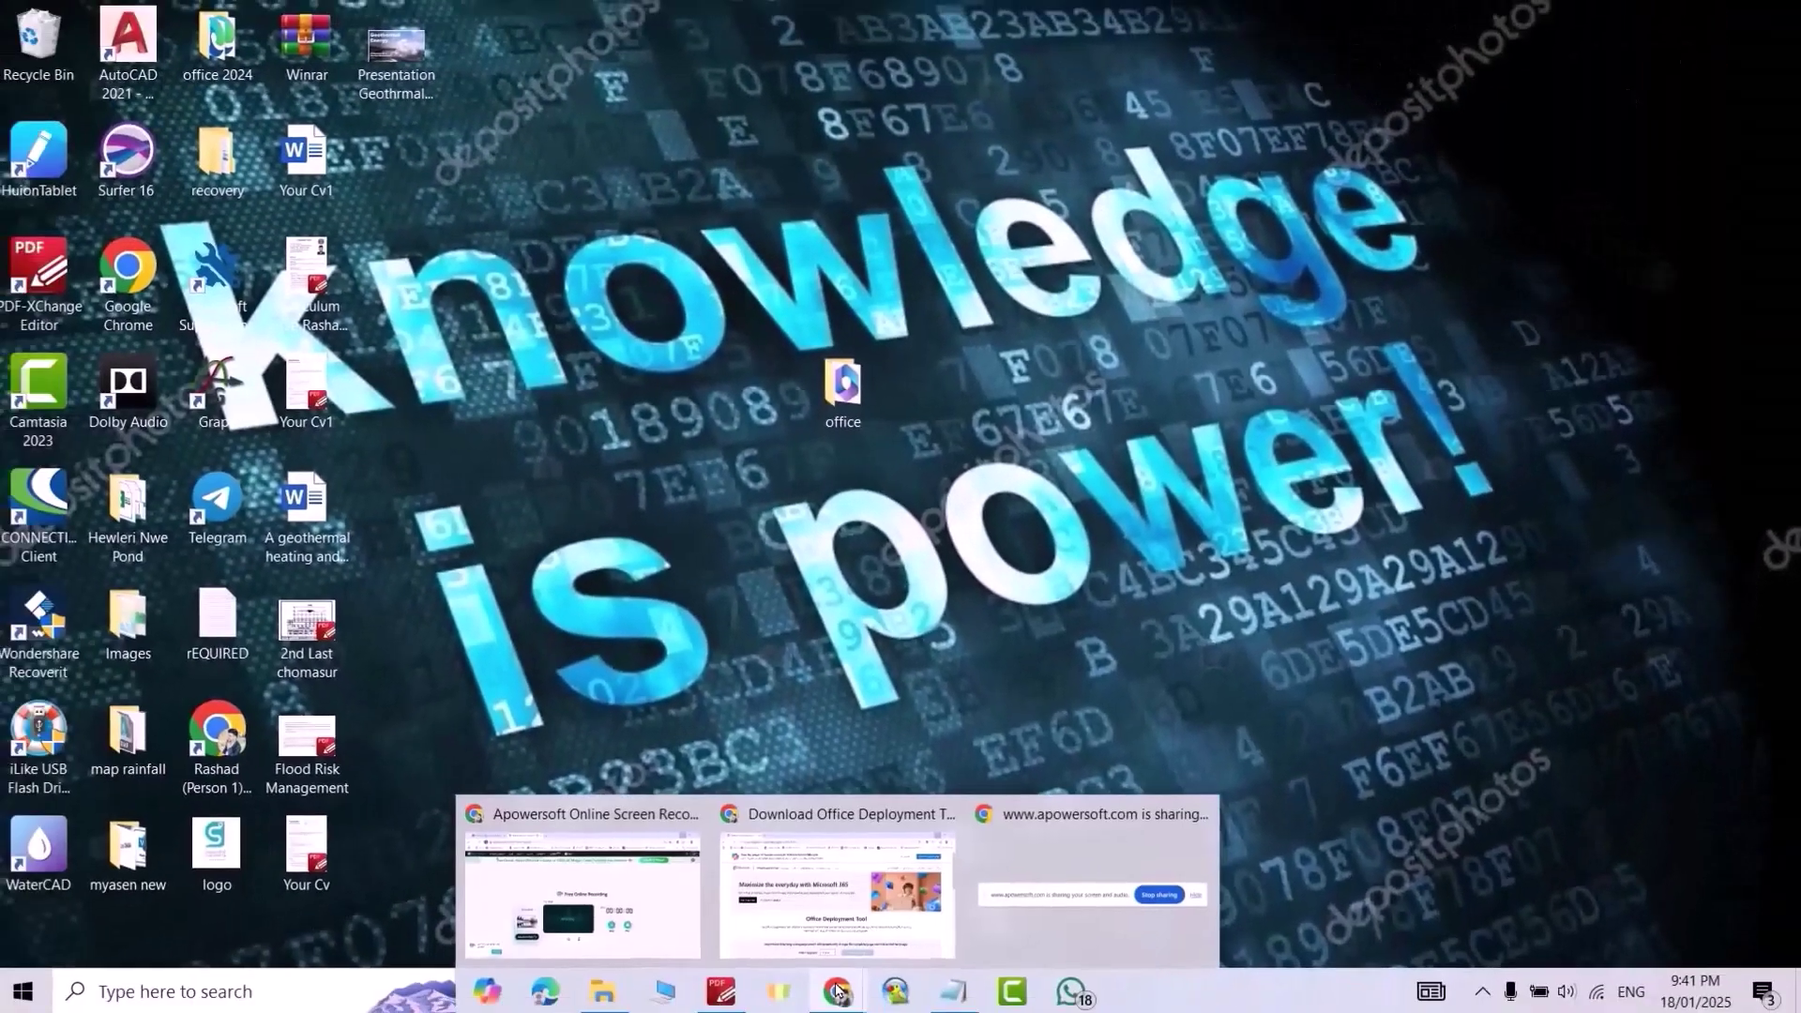
# Search Google for 'office customization tool' in a new tab and open config.office.com
pyautogui.click(844, 933)
pyautogui.click(344, 19)
pyautogui.click(603, 478)
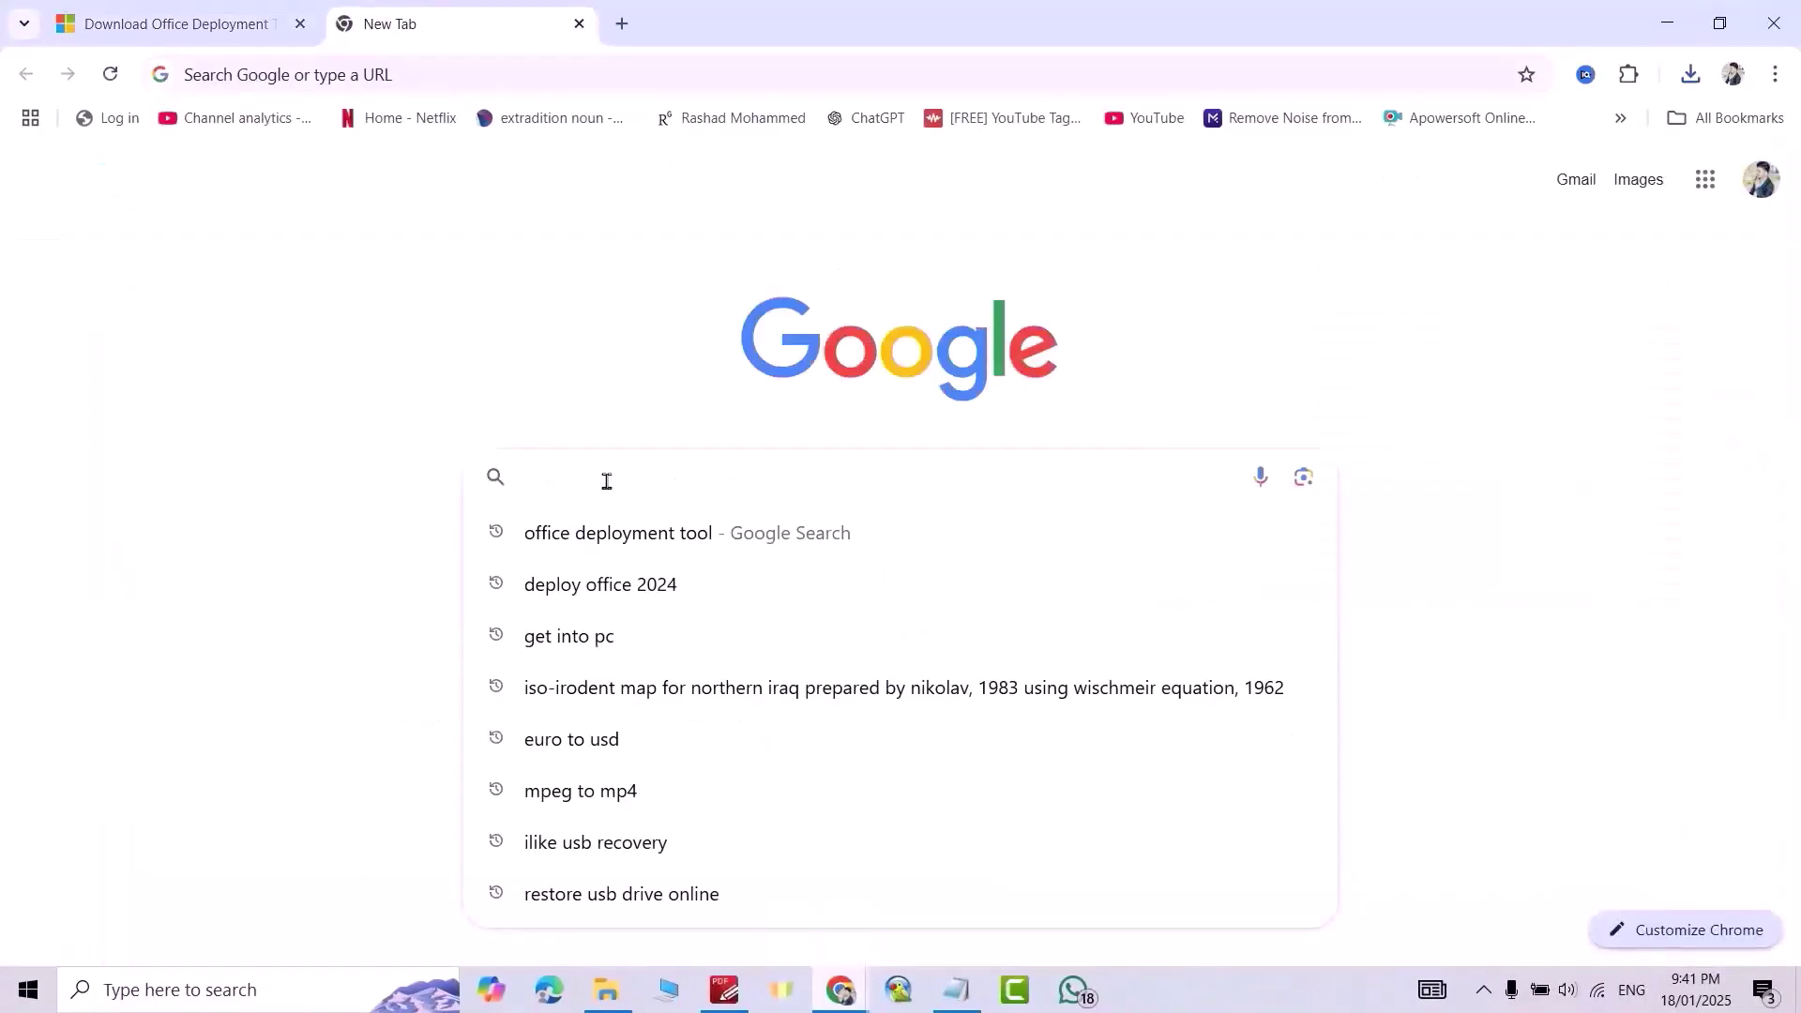
pyautogui.write('office customization tool')
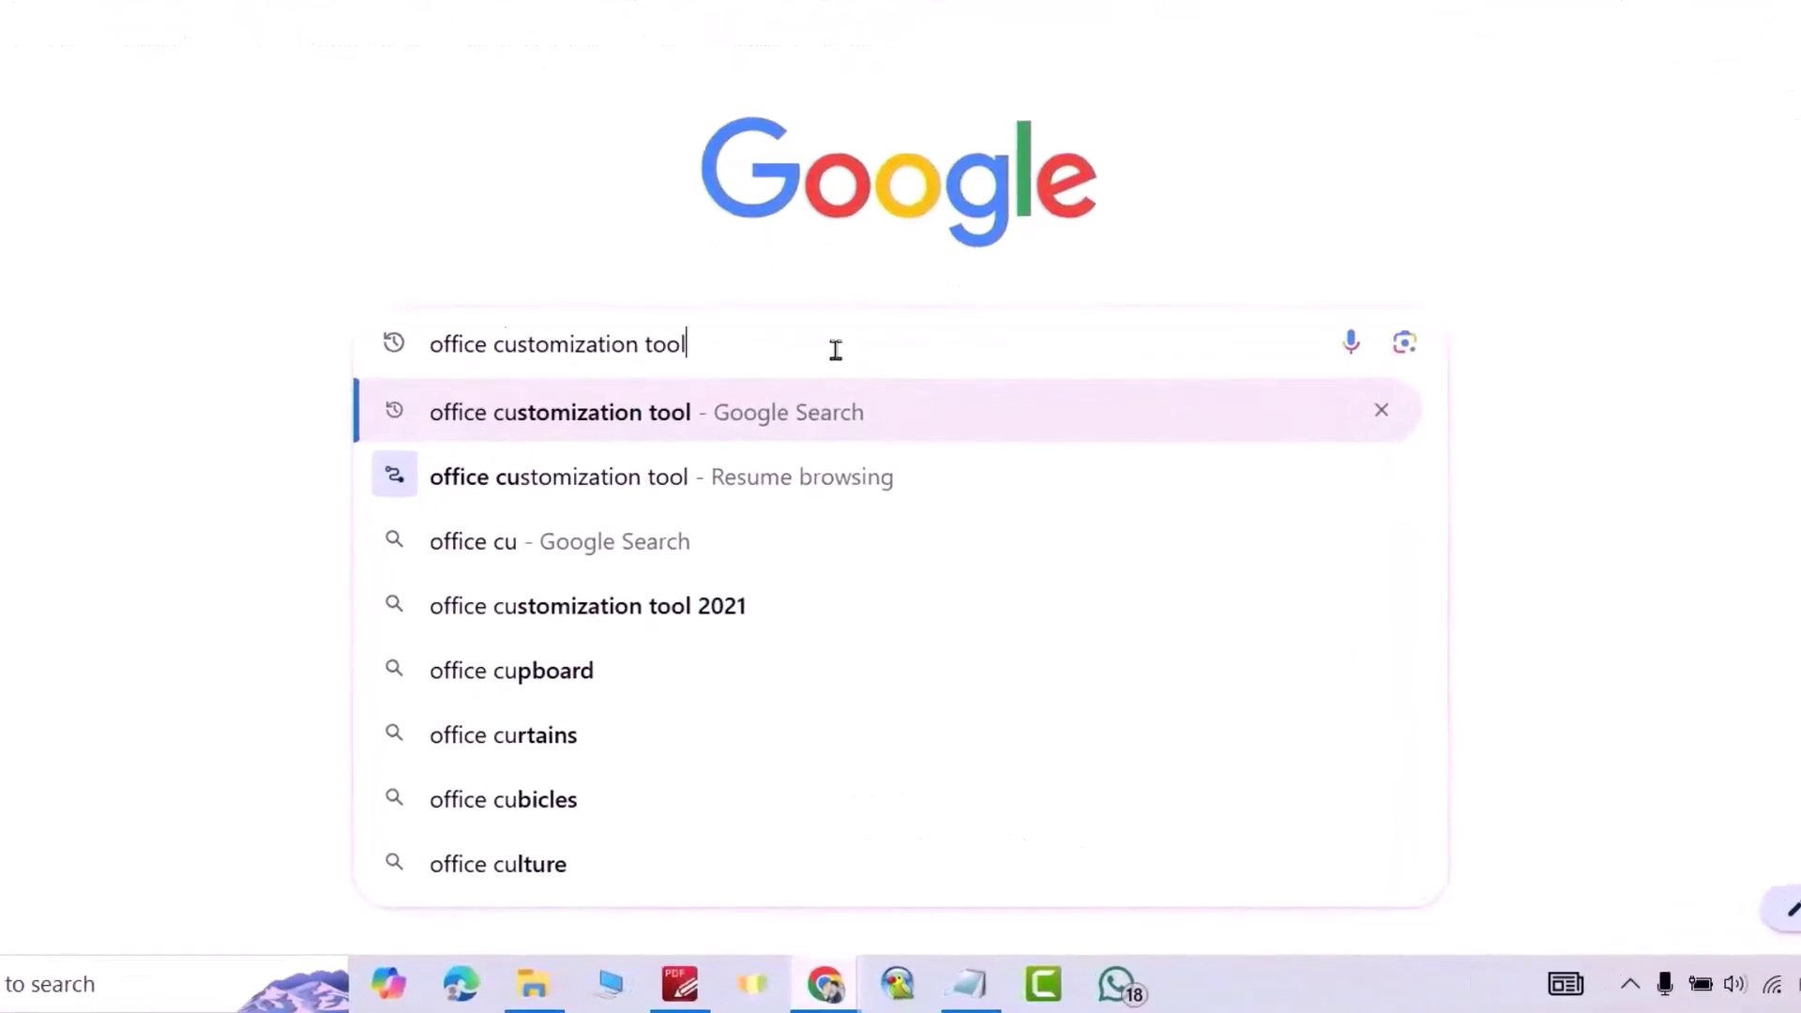
pyautogui.press('Return')
pyautogui.click(305, 296)
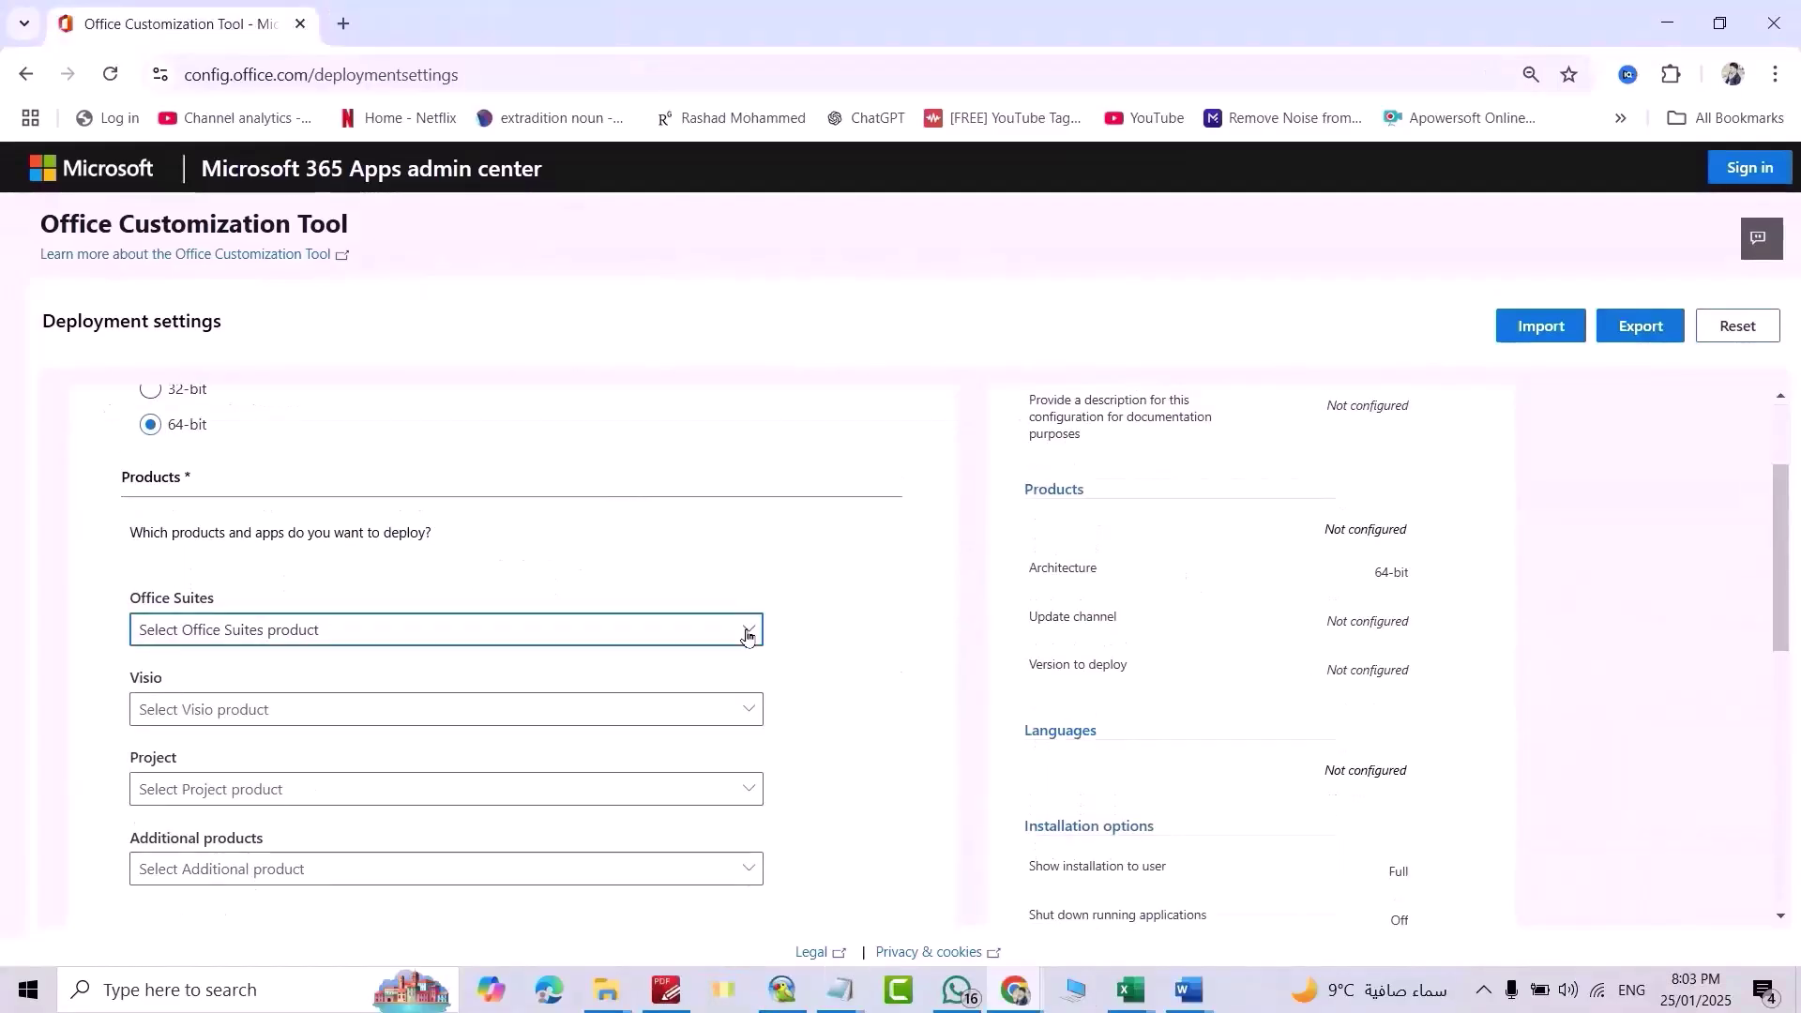
# Choose Office LTSC Professional Plus 2024, excluding Access, OneDrive Desktop, Outlook and Publisher
pyautogui.click(748, 635)
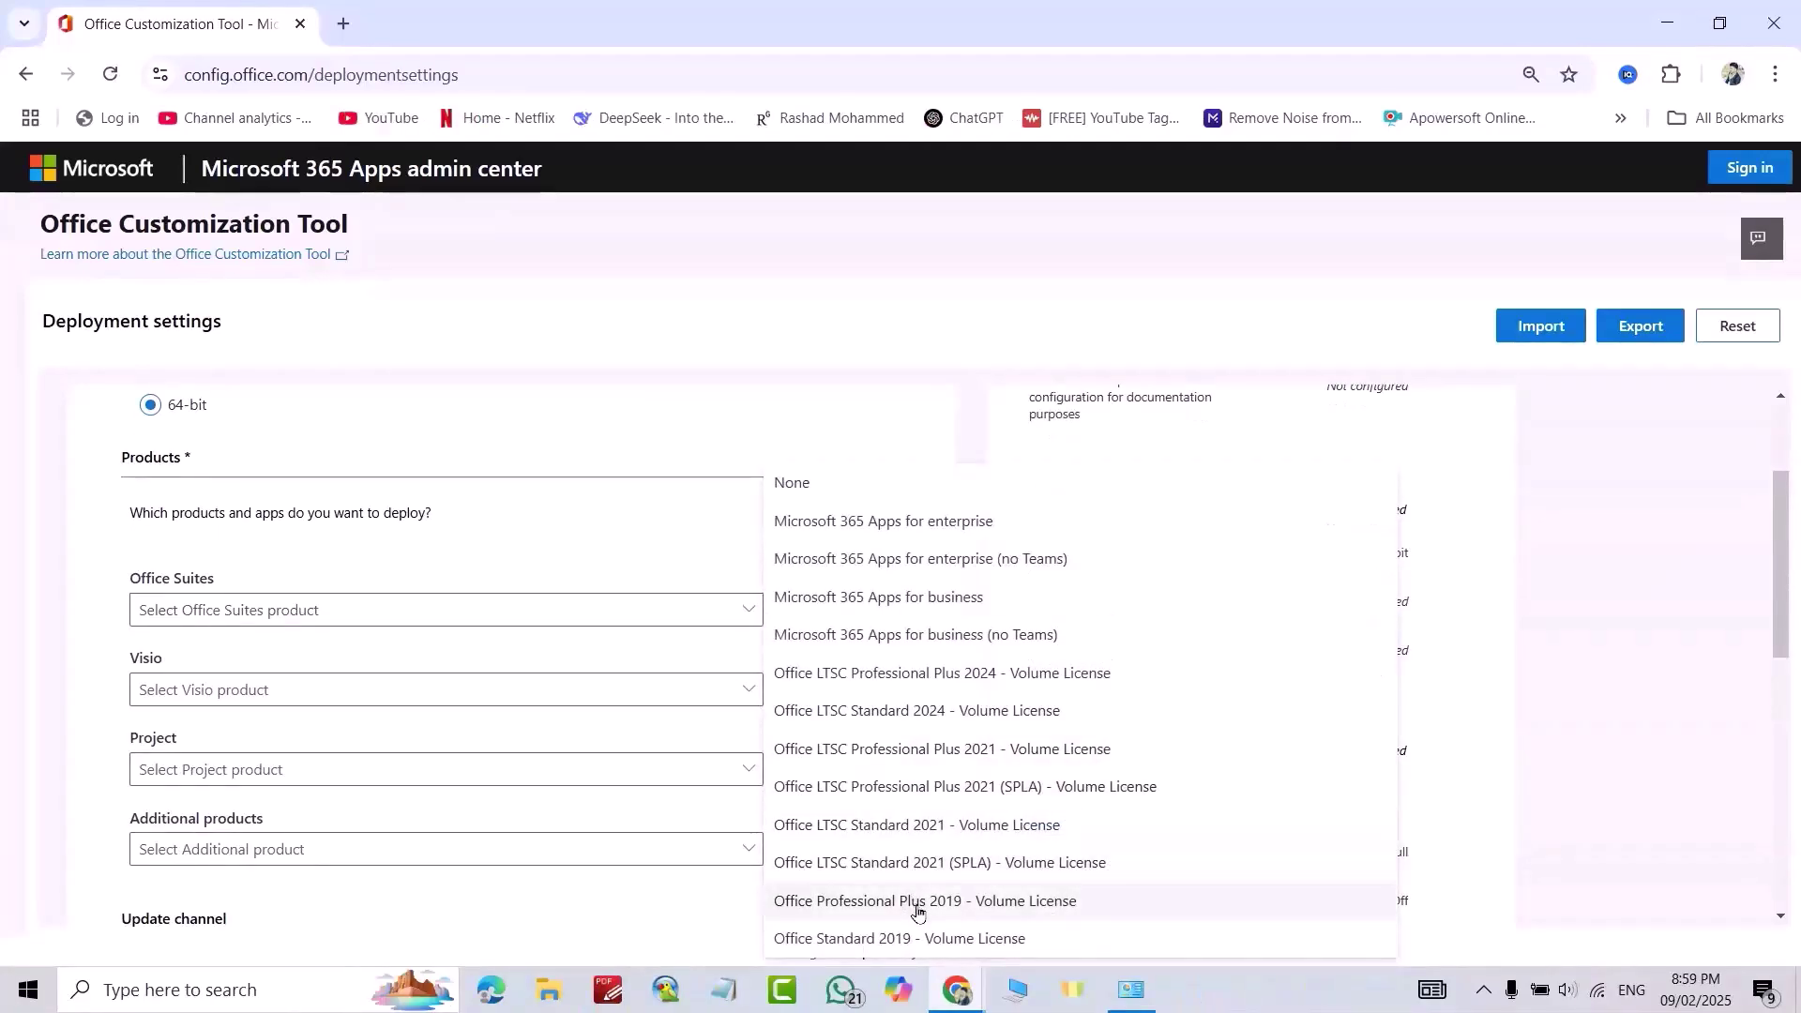
pyautogui.click(917, 903)
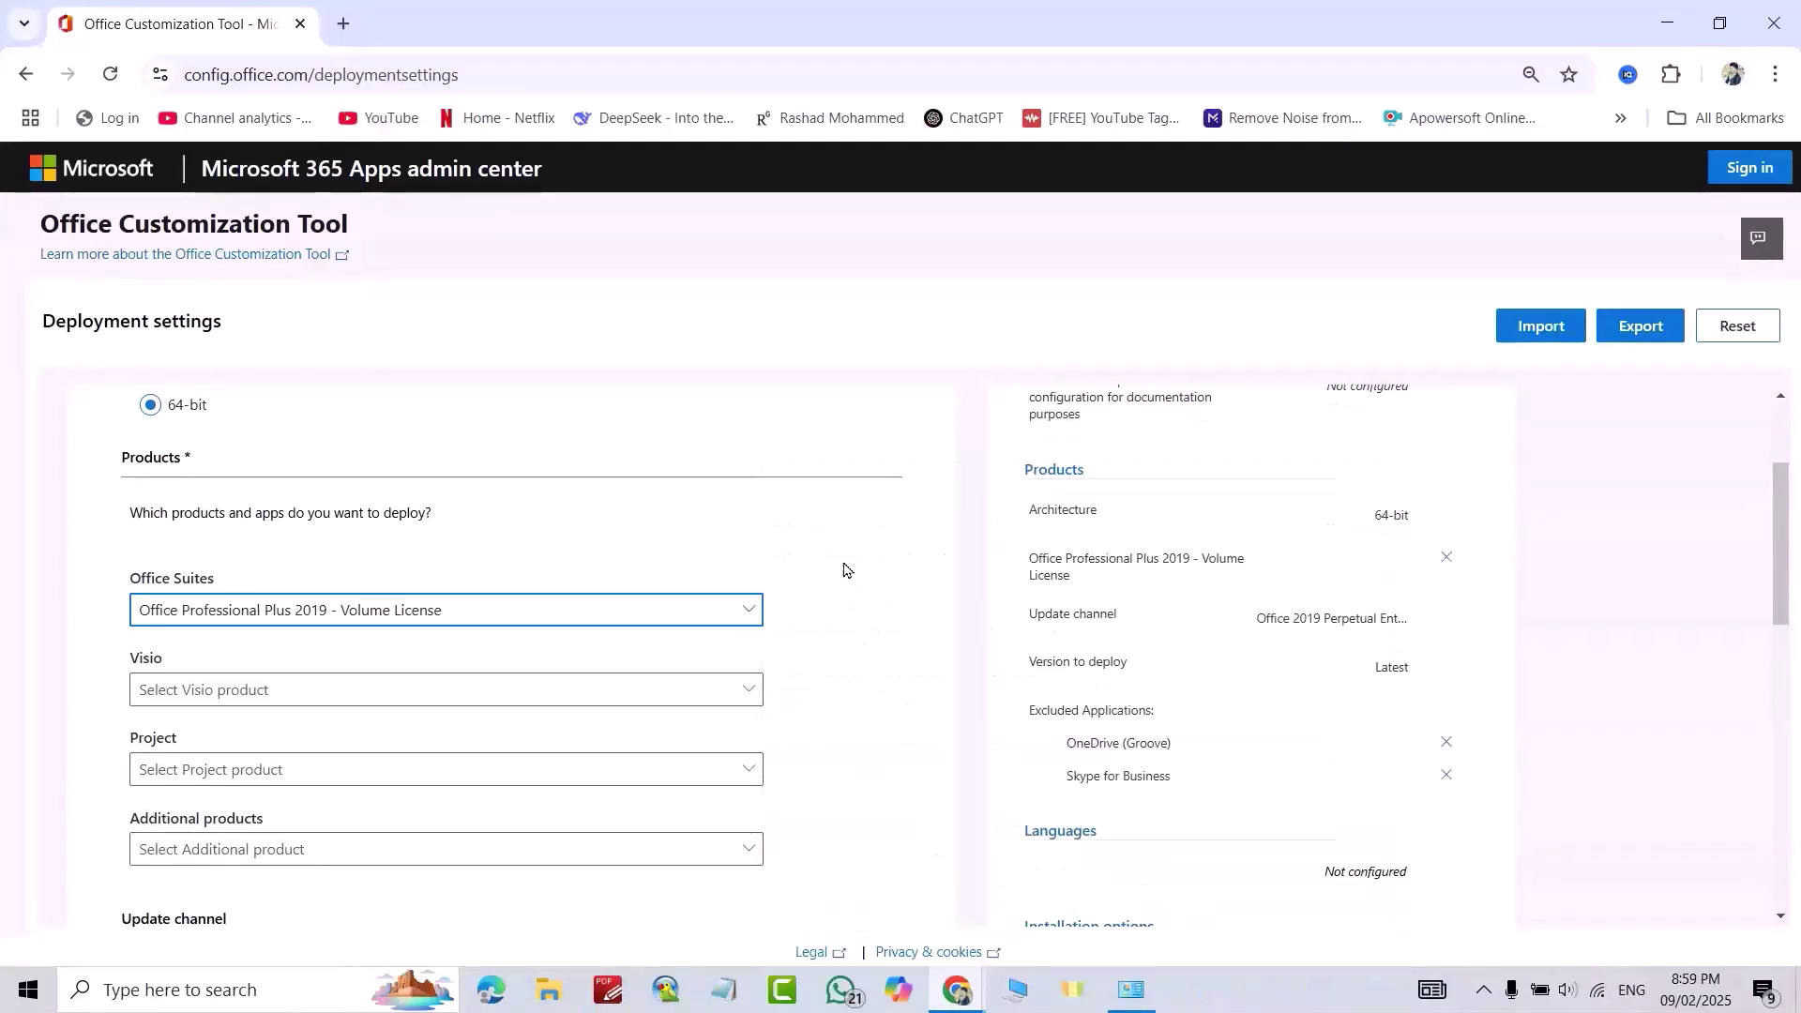
pyautogui.scroll(-4, 813, 491)
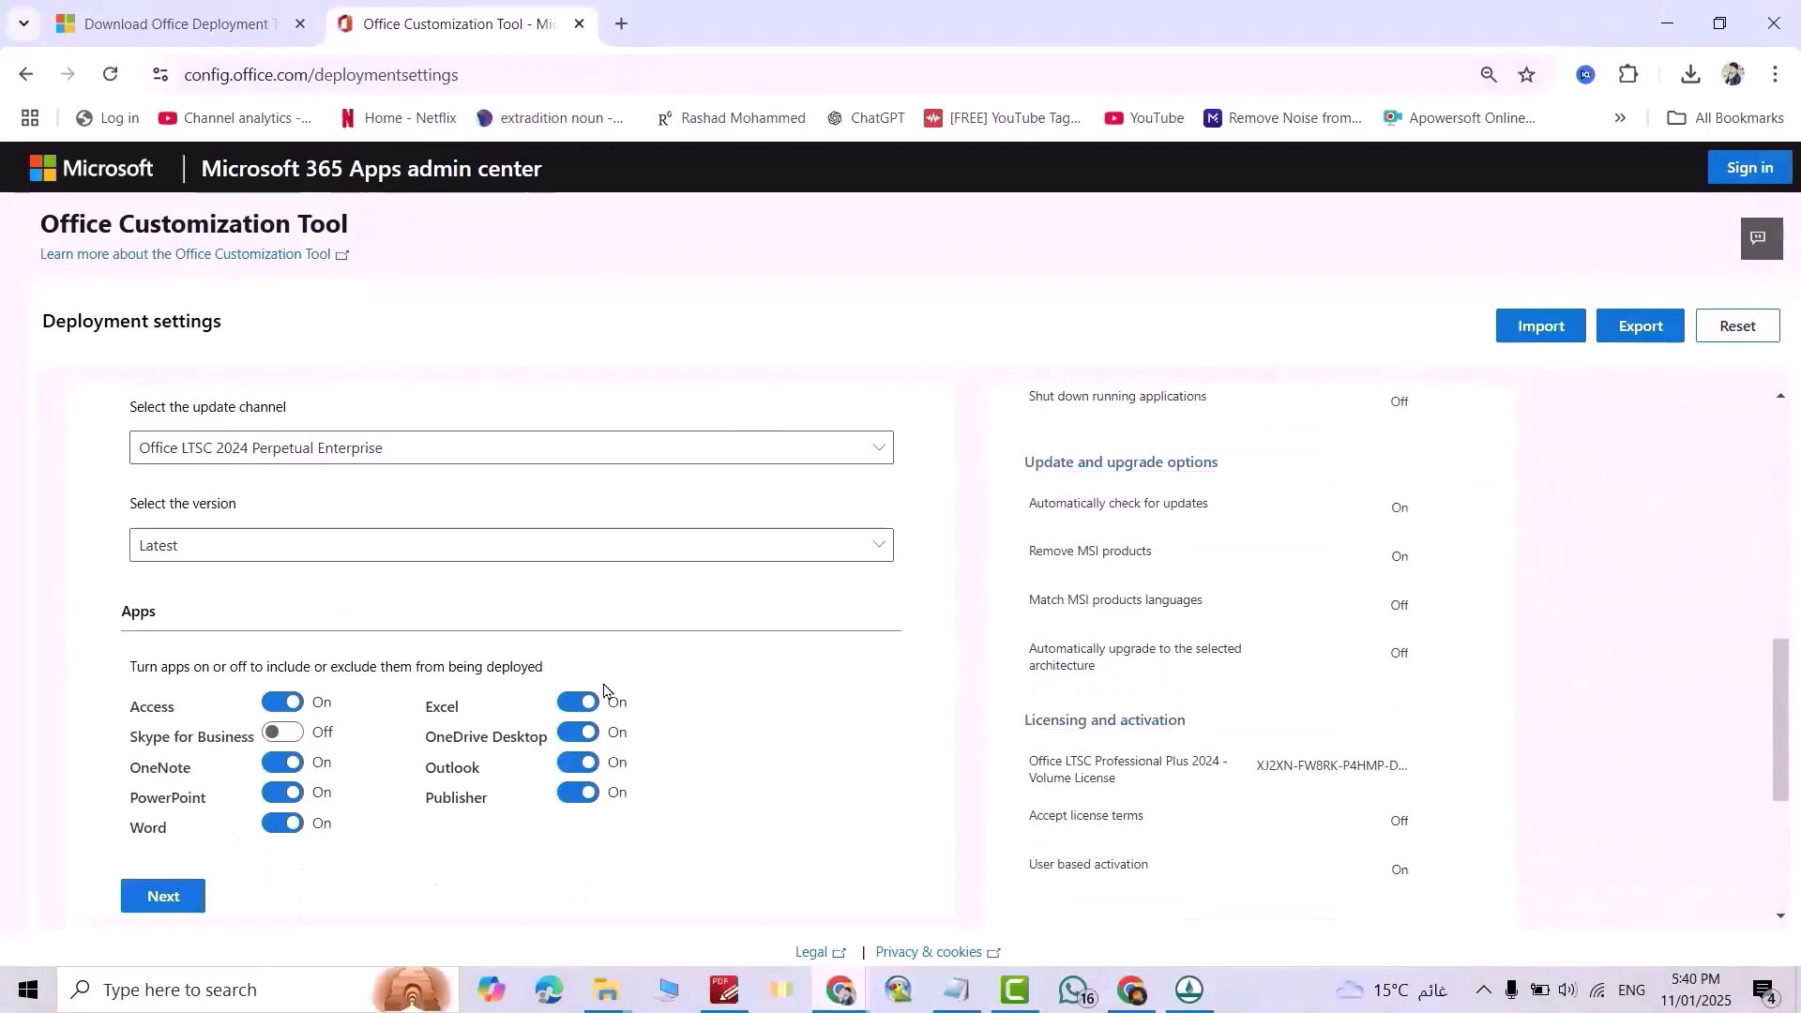
pyautogui.click(587, 732)
pyautogui.click(577, 762)
pyautogui.click(578, 793)
pyautogui.click(282, 703)
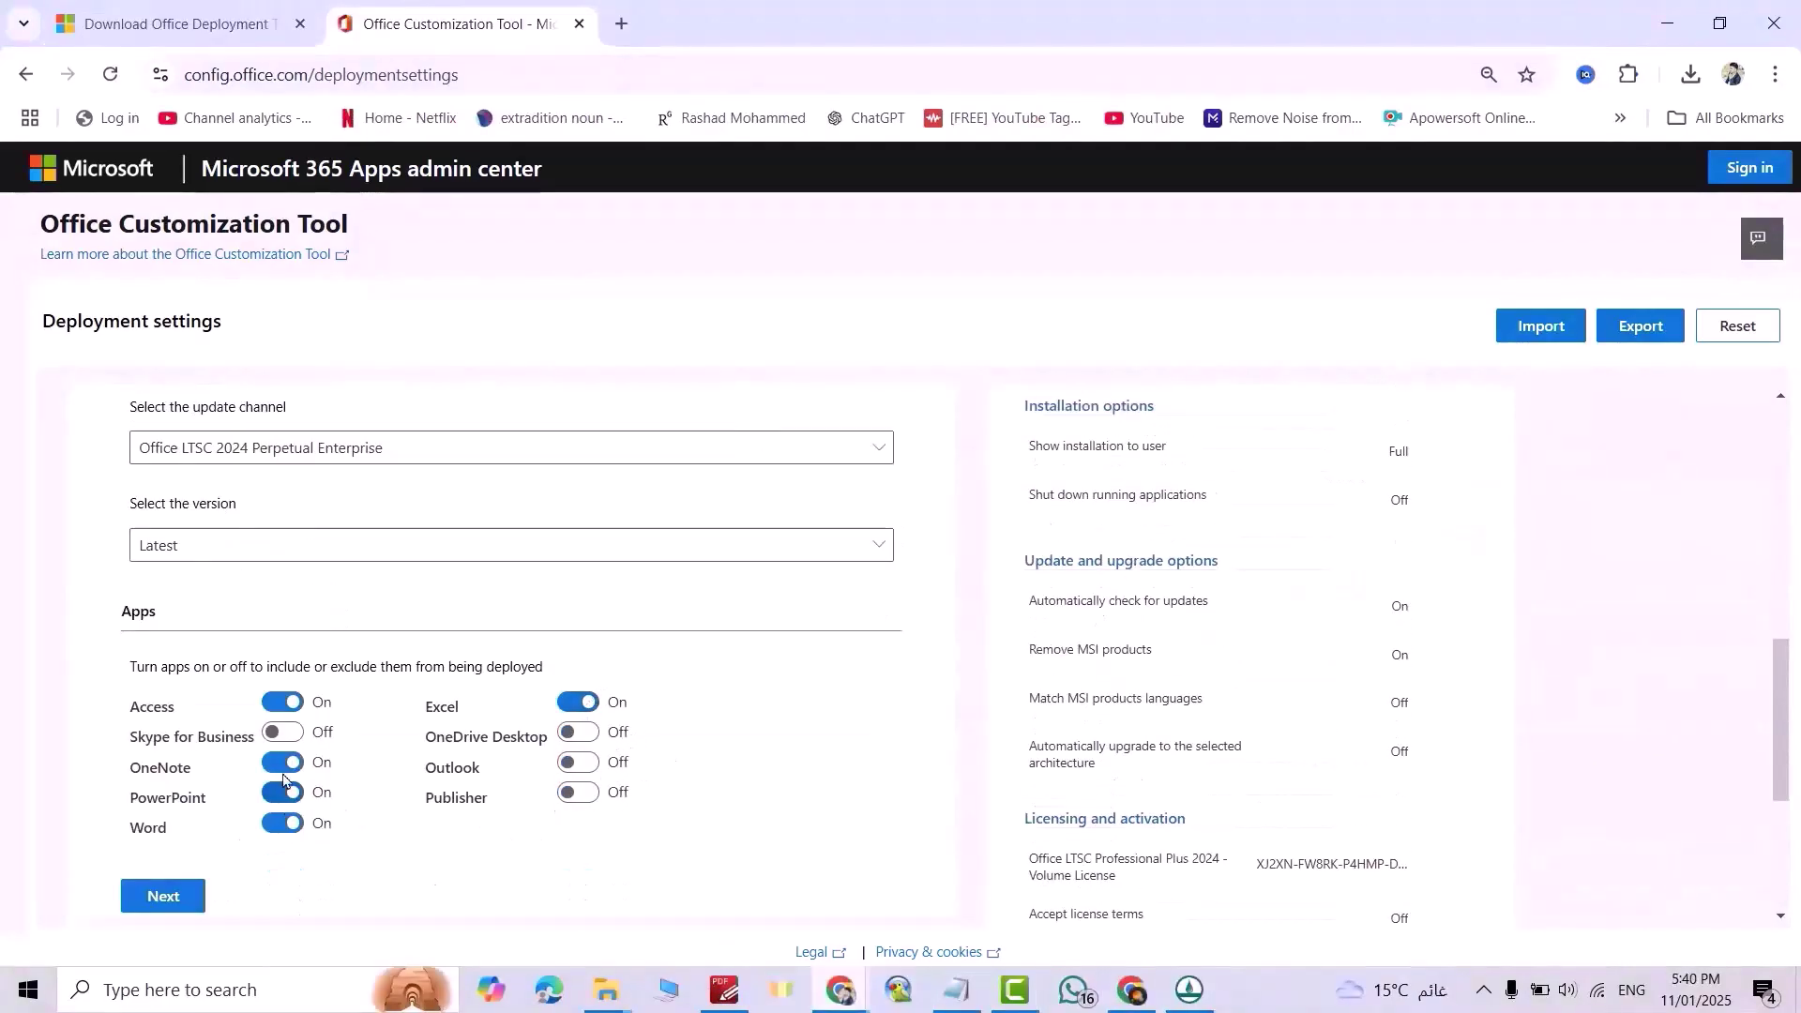
# Set English (United States) as the primary language
pyautogui.click(178, 898)
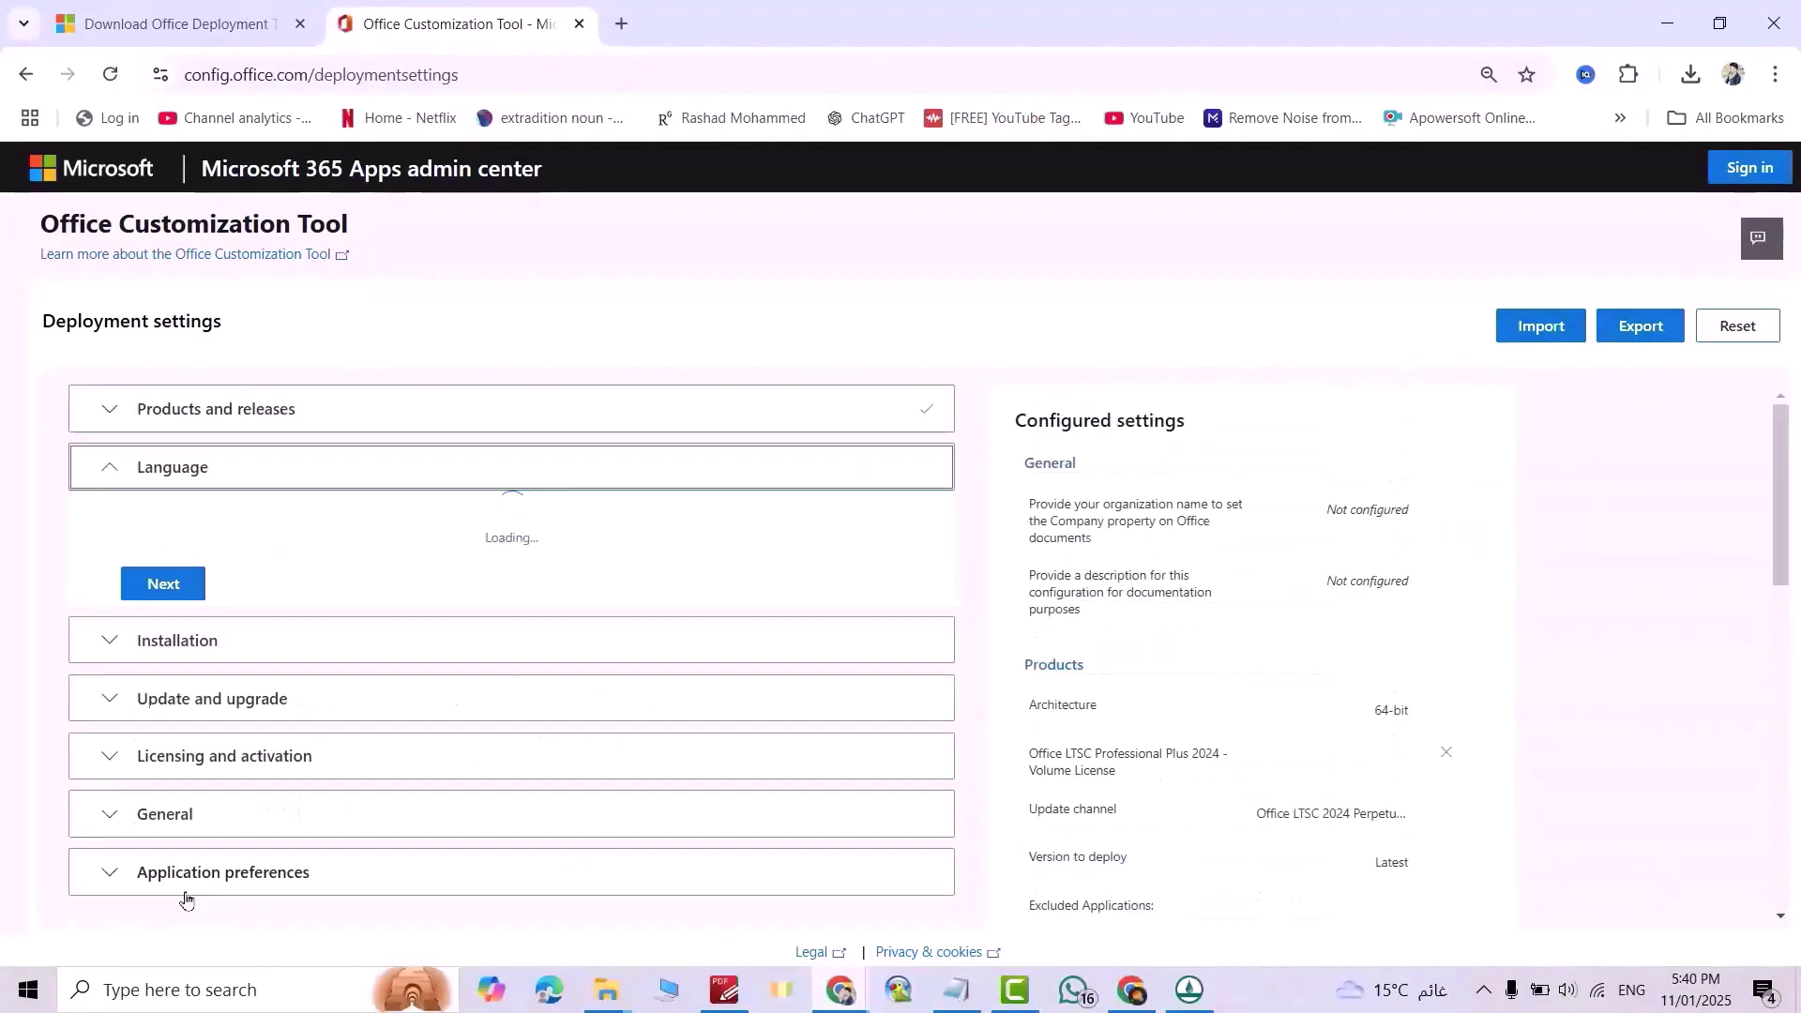
pyautogui.click(439, 645)
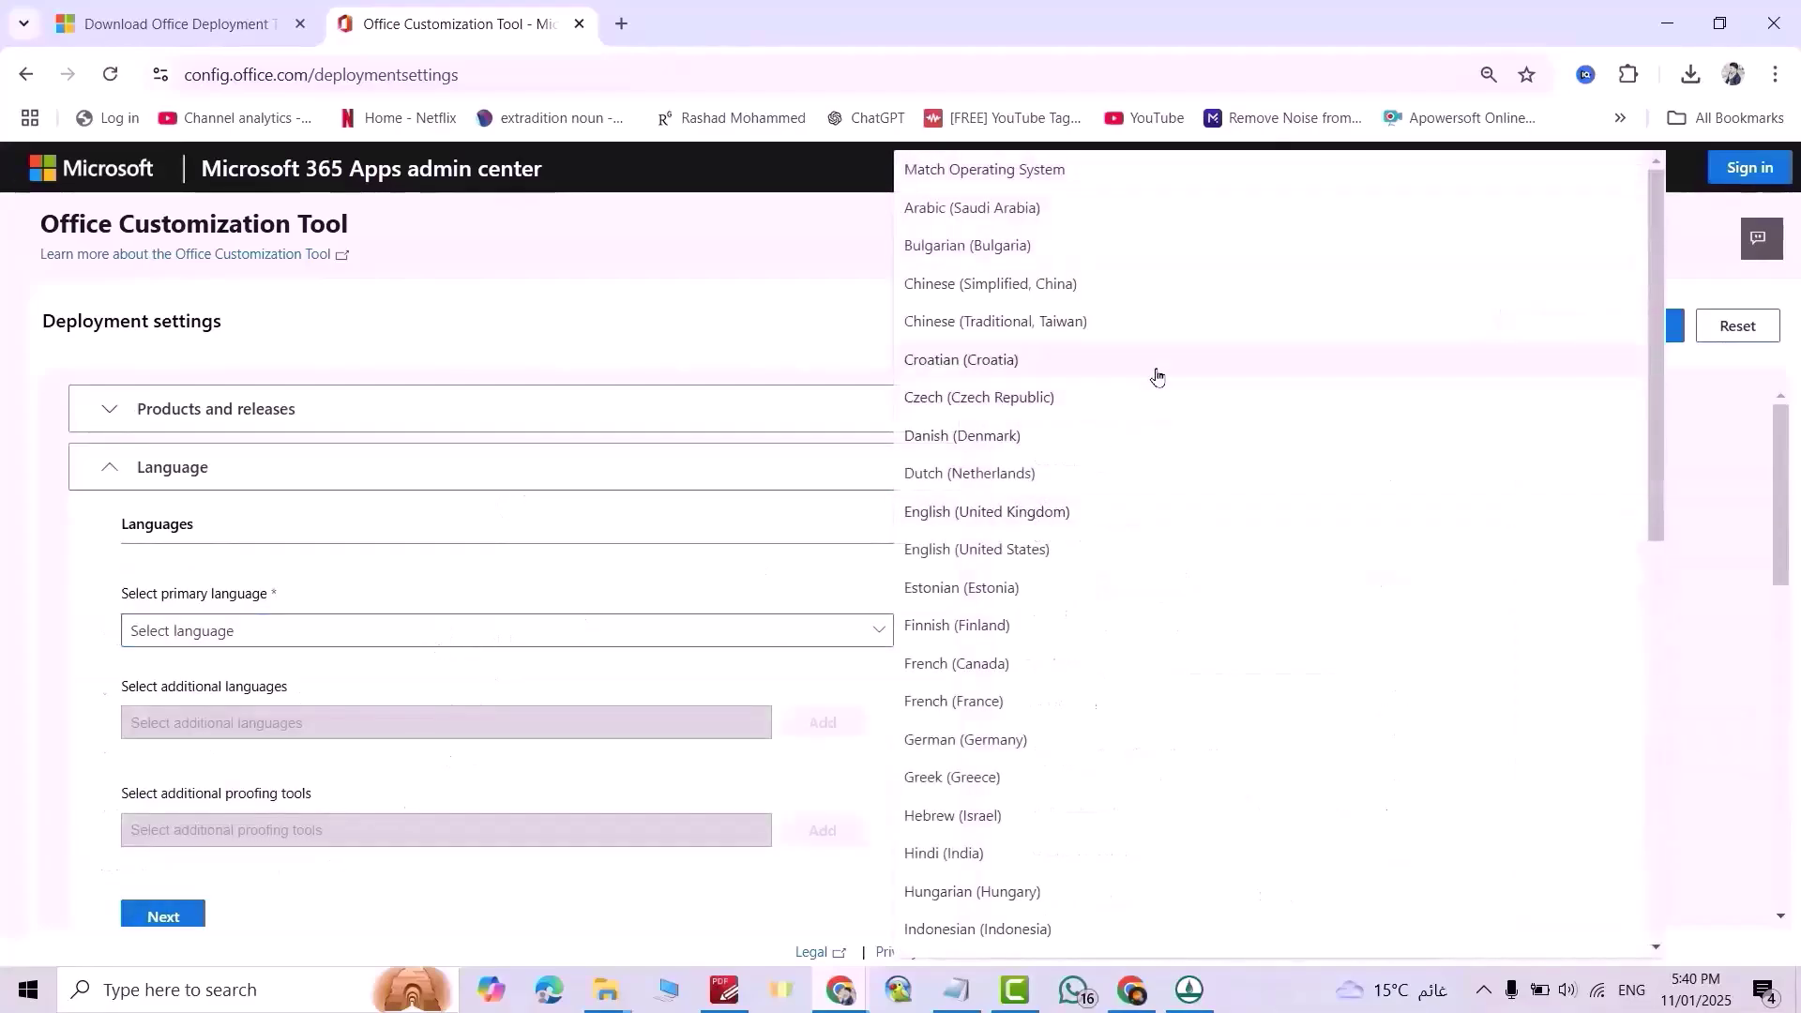
pyautogui.click(1004, 551)
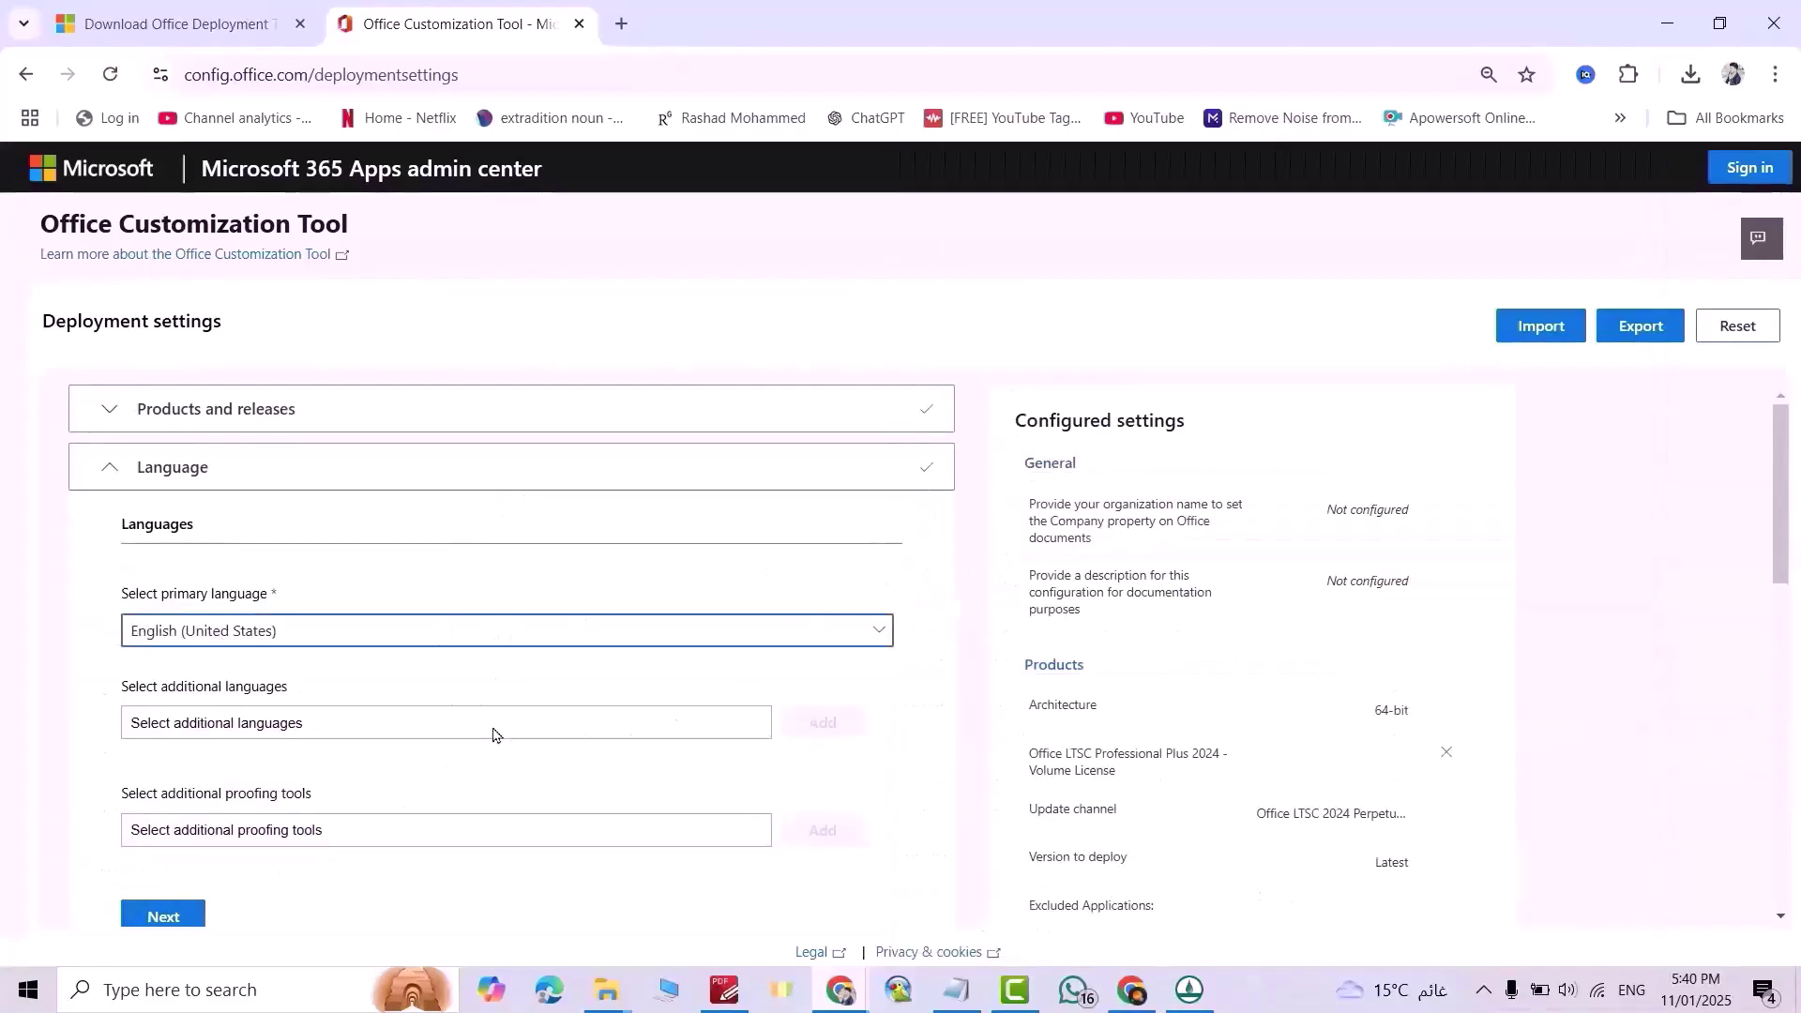
# Turn off uninstalling older MSI versions of Office in the update and upgrade settings
pyautogui.click(164, 917)
pyautogui.scroll(-4, 405, 522)
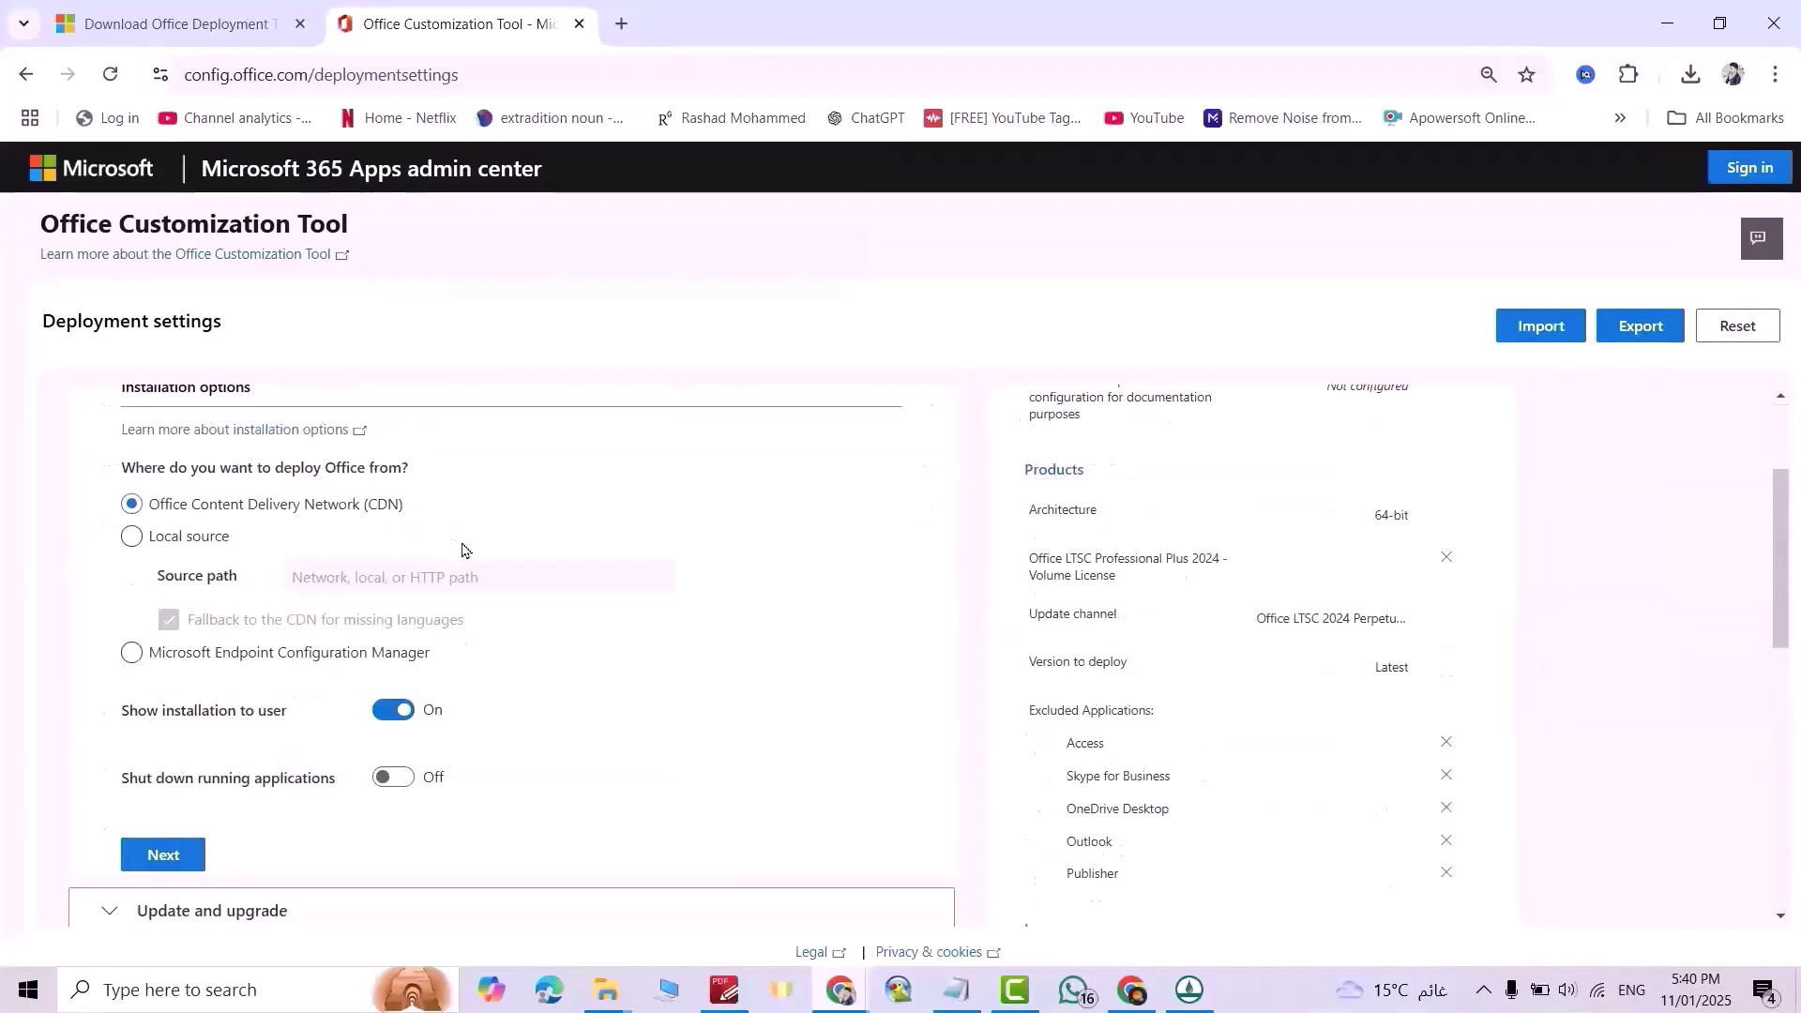
pyautogui.click(167, 668)
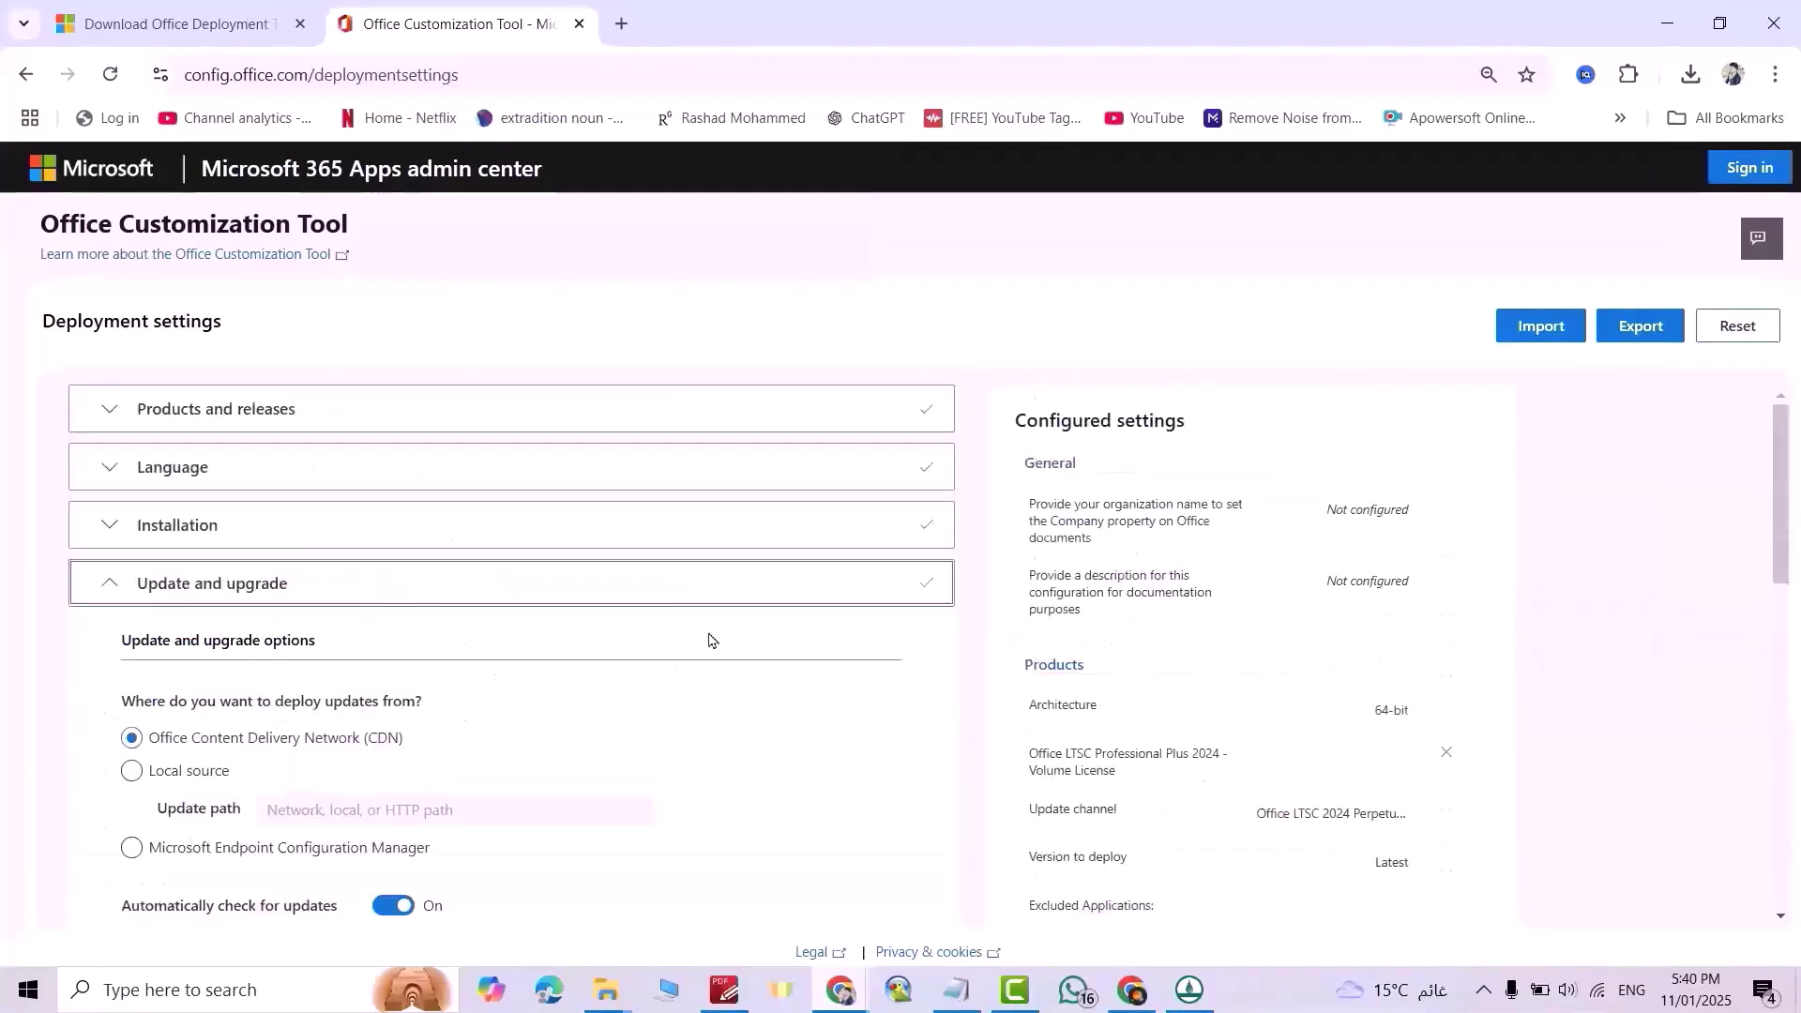
pyautogui.scroll(-4, 709, 638)
pyautogui.click(642, 659)
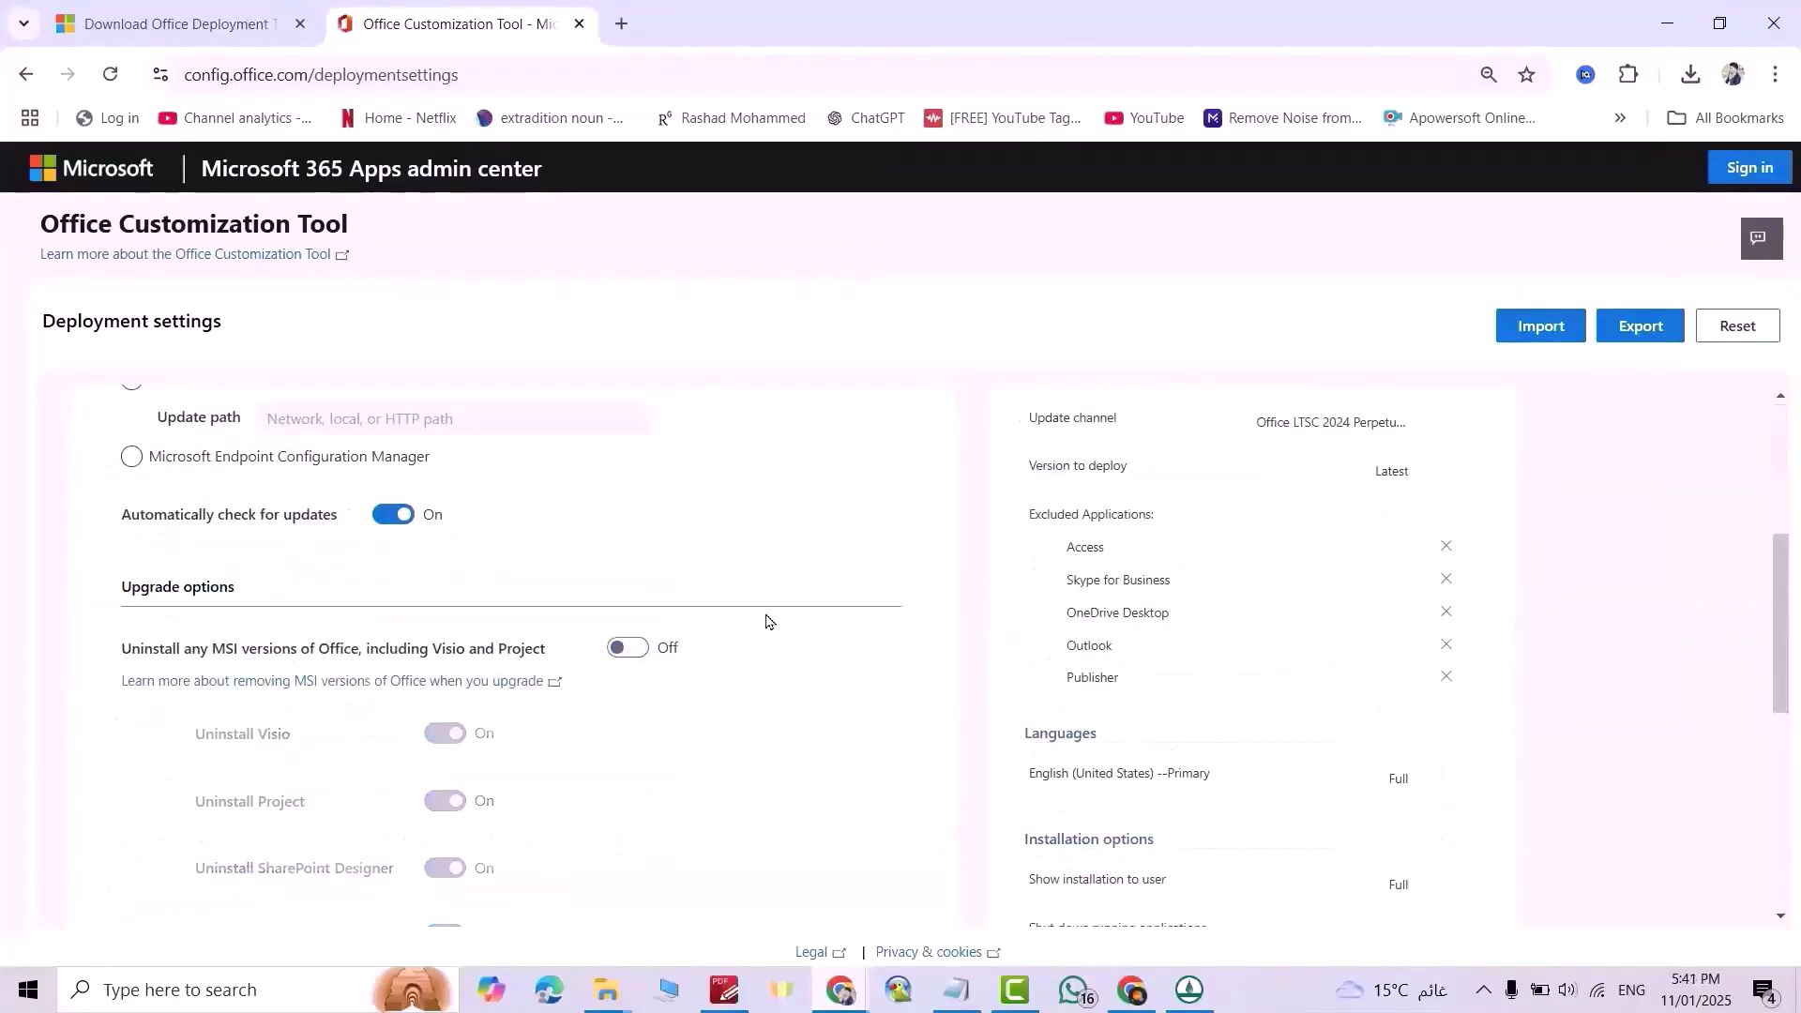
pyautogui.scroll(-2, 774, 615)
pyautogui.scroll(-2, 780, 607)
# Step through the Licensing, General and Application preferences sections down to Finish
pyautogui.click(177, 720)
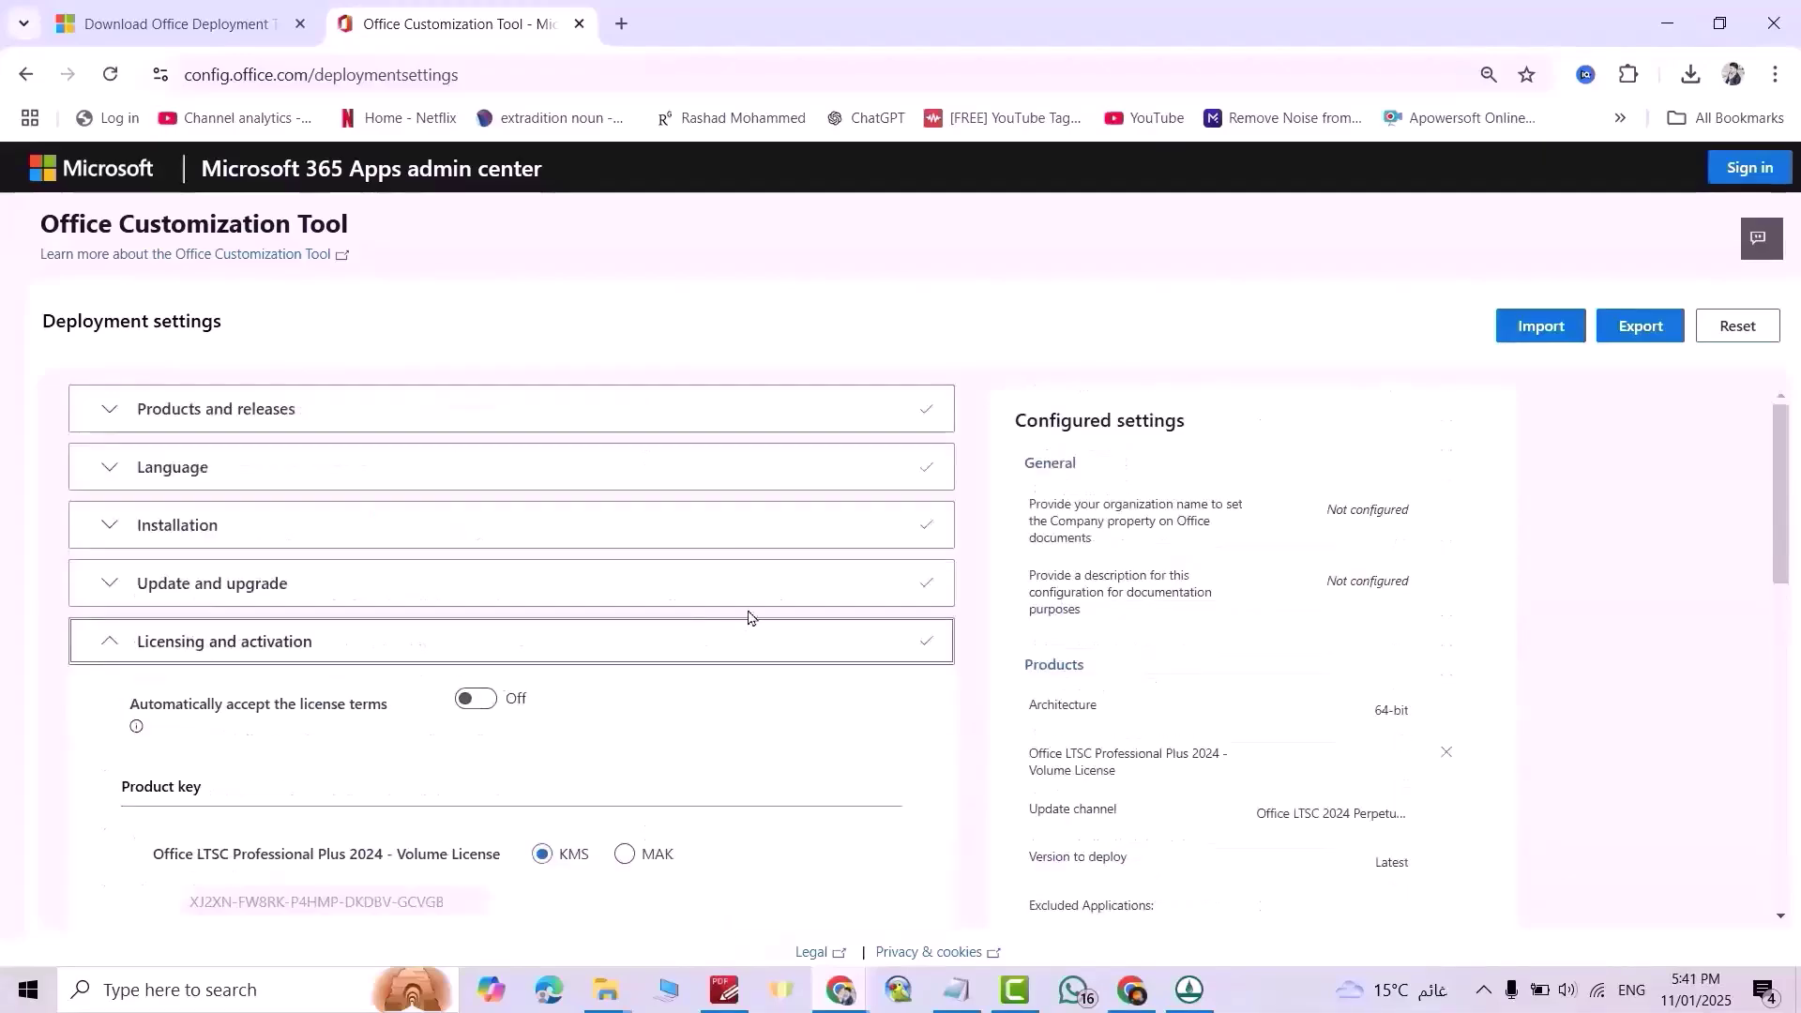
pyautogui.scroll(-4, 747, 615)
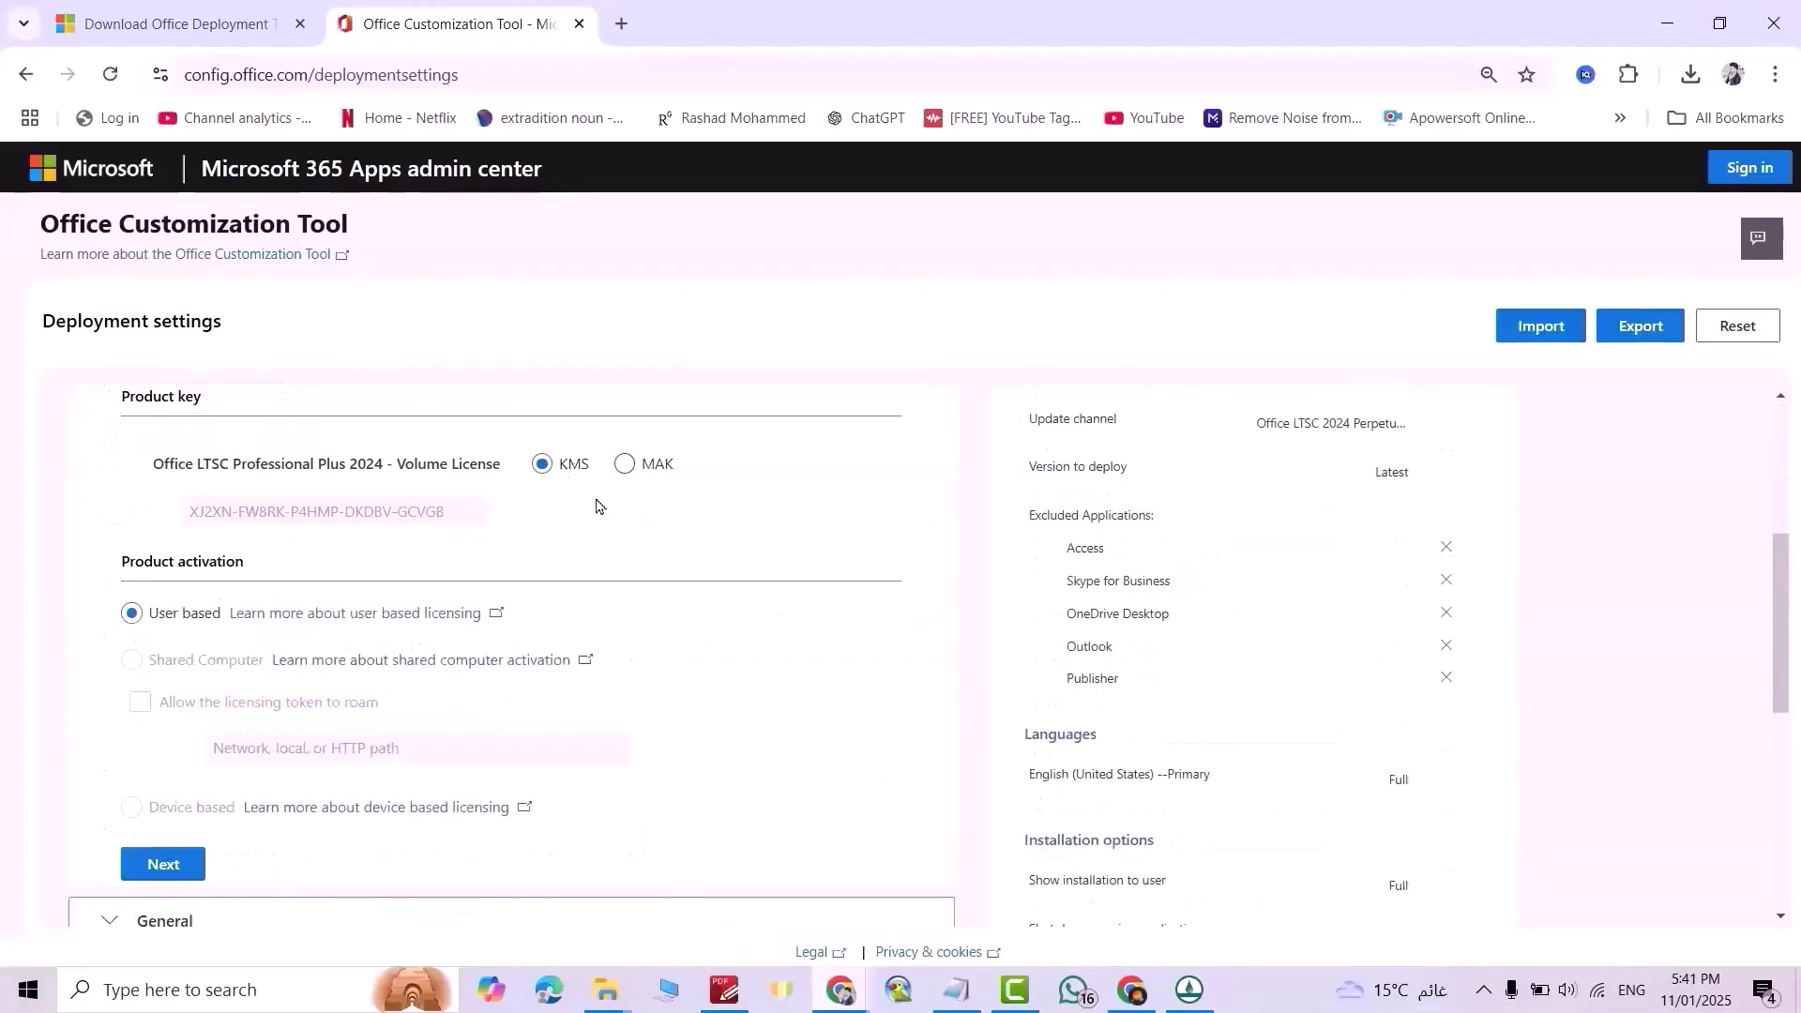
pyautogui.scroll(-2, 596, 507)
pyautogui.click(193, 670)
pyautogui.scroll(-2, 609, 618)
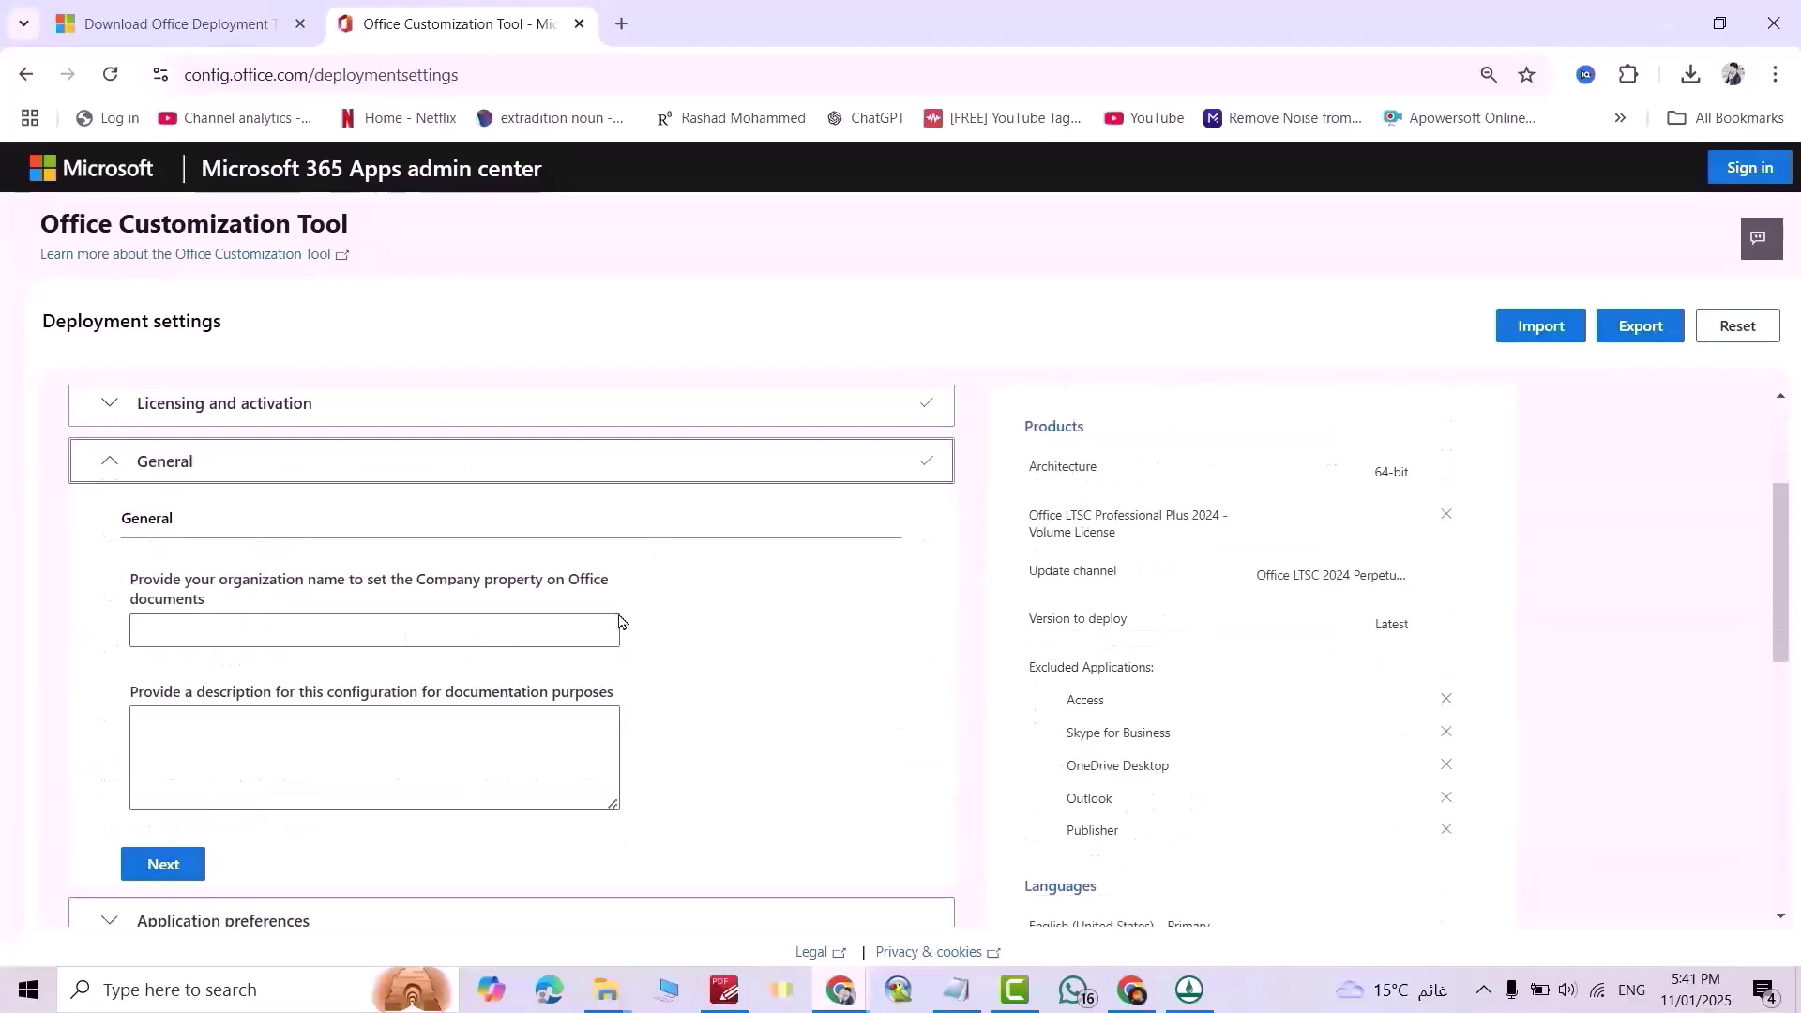
pyautogui.scroll(-2, 617, 617)
pyautogui.click(162, 668)
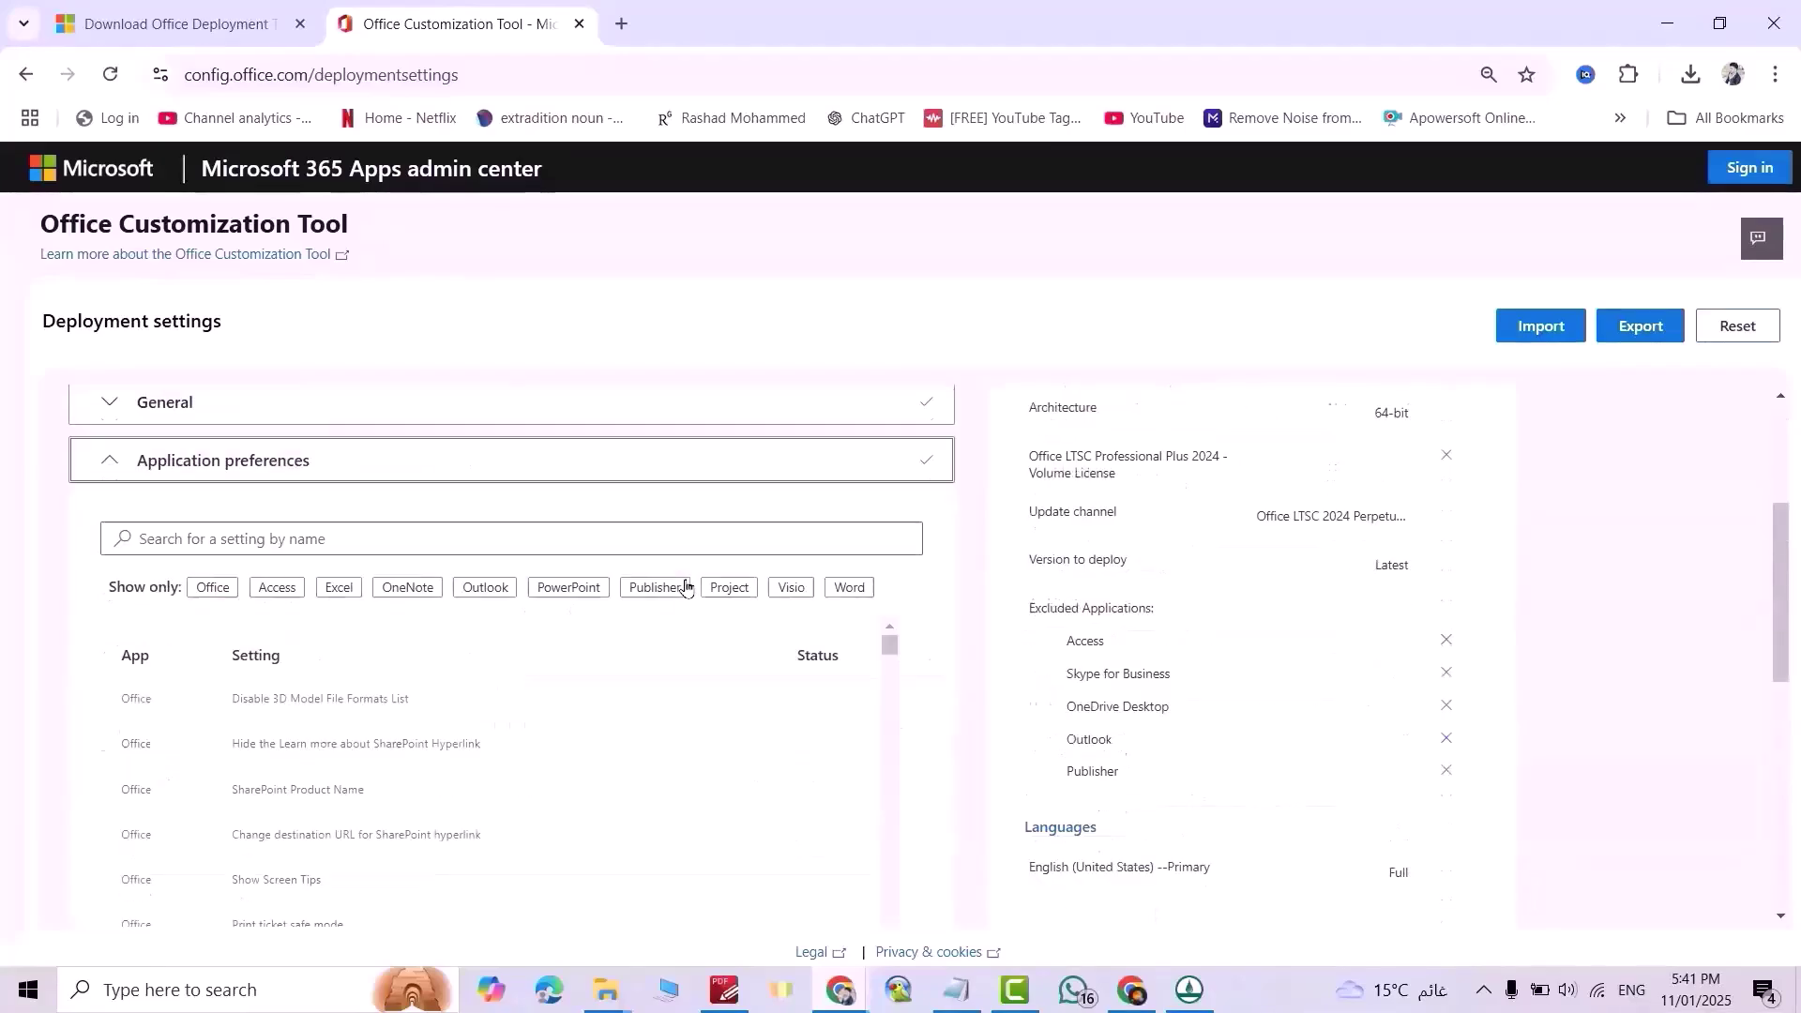
pyautogui.scroll(-3, 841, 574)
pyautogui.scroll(3, 844, 582)
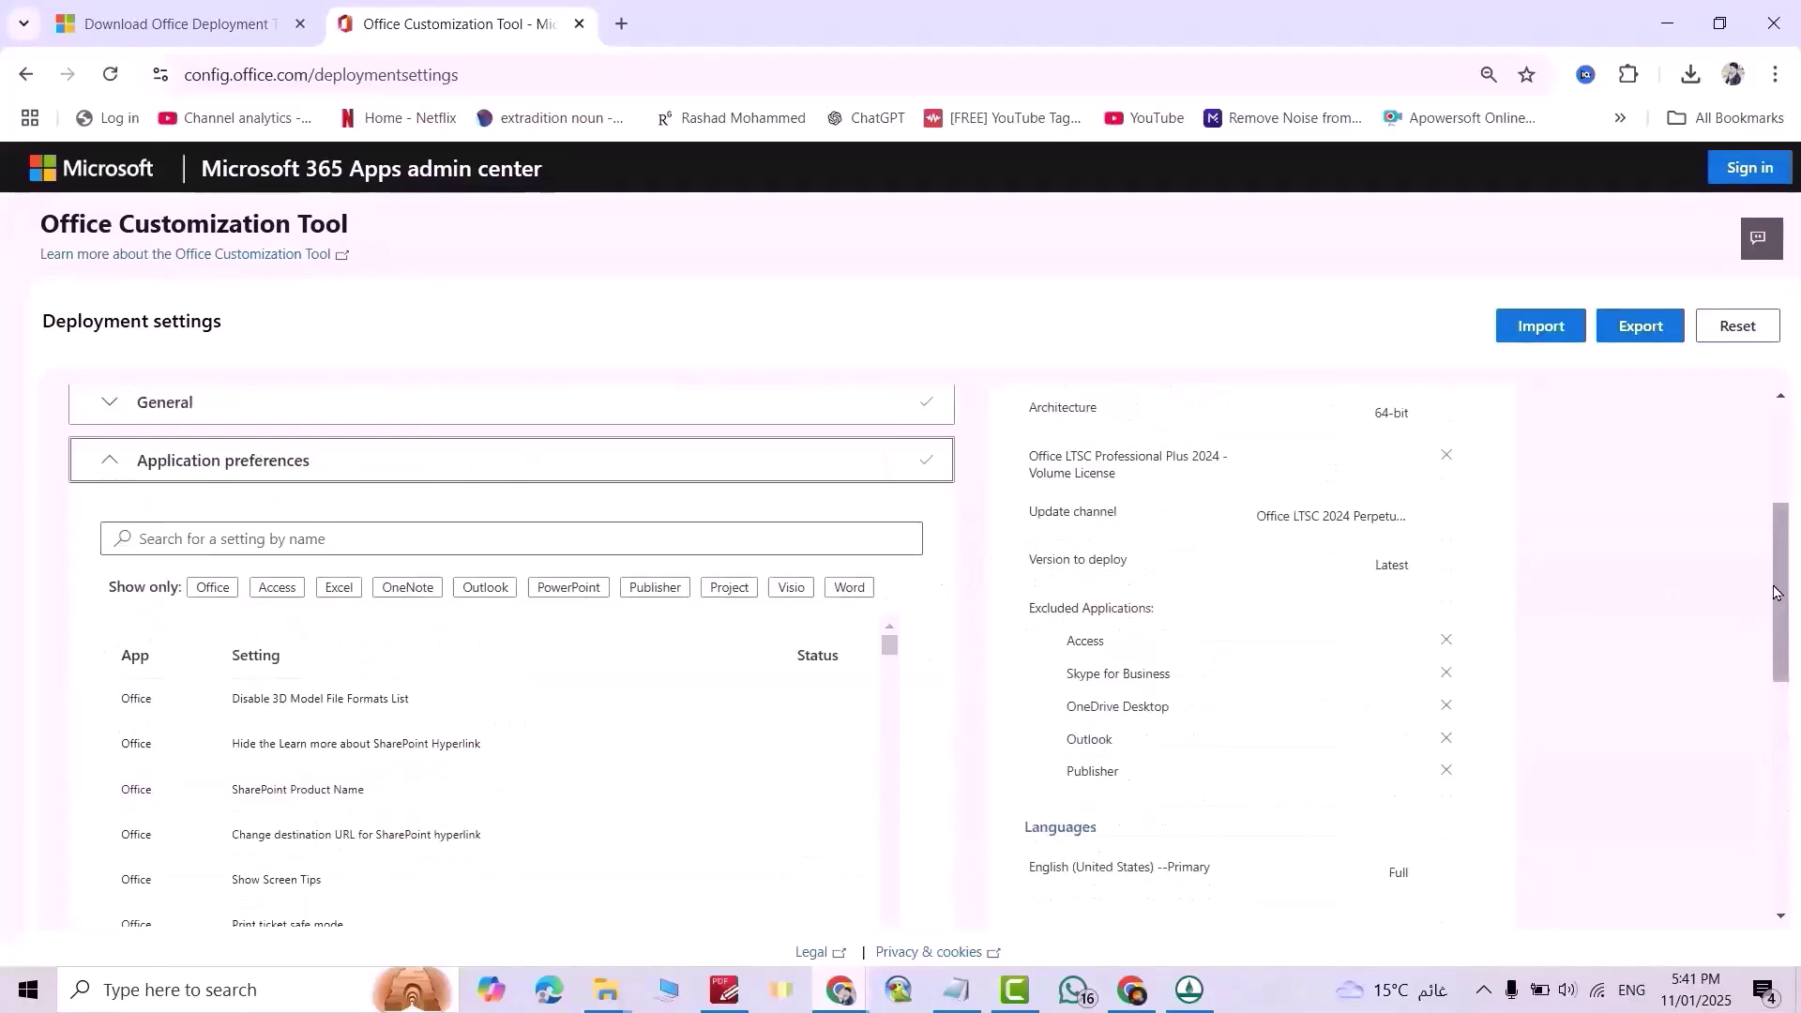
pyautogui.moveTo(1779, 589); pyautogui.dragTo(1779, 816)
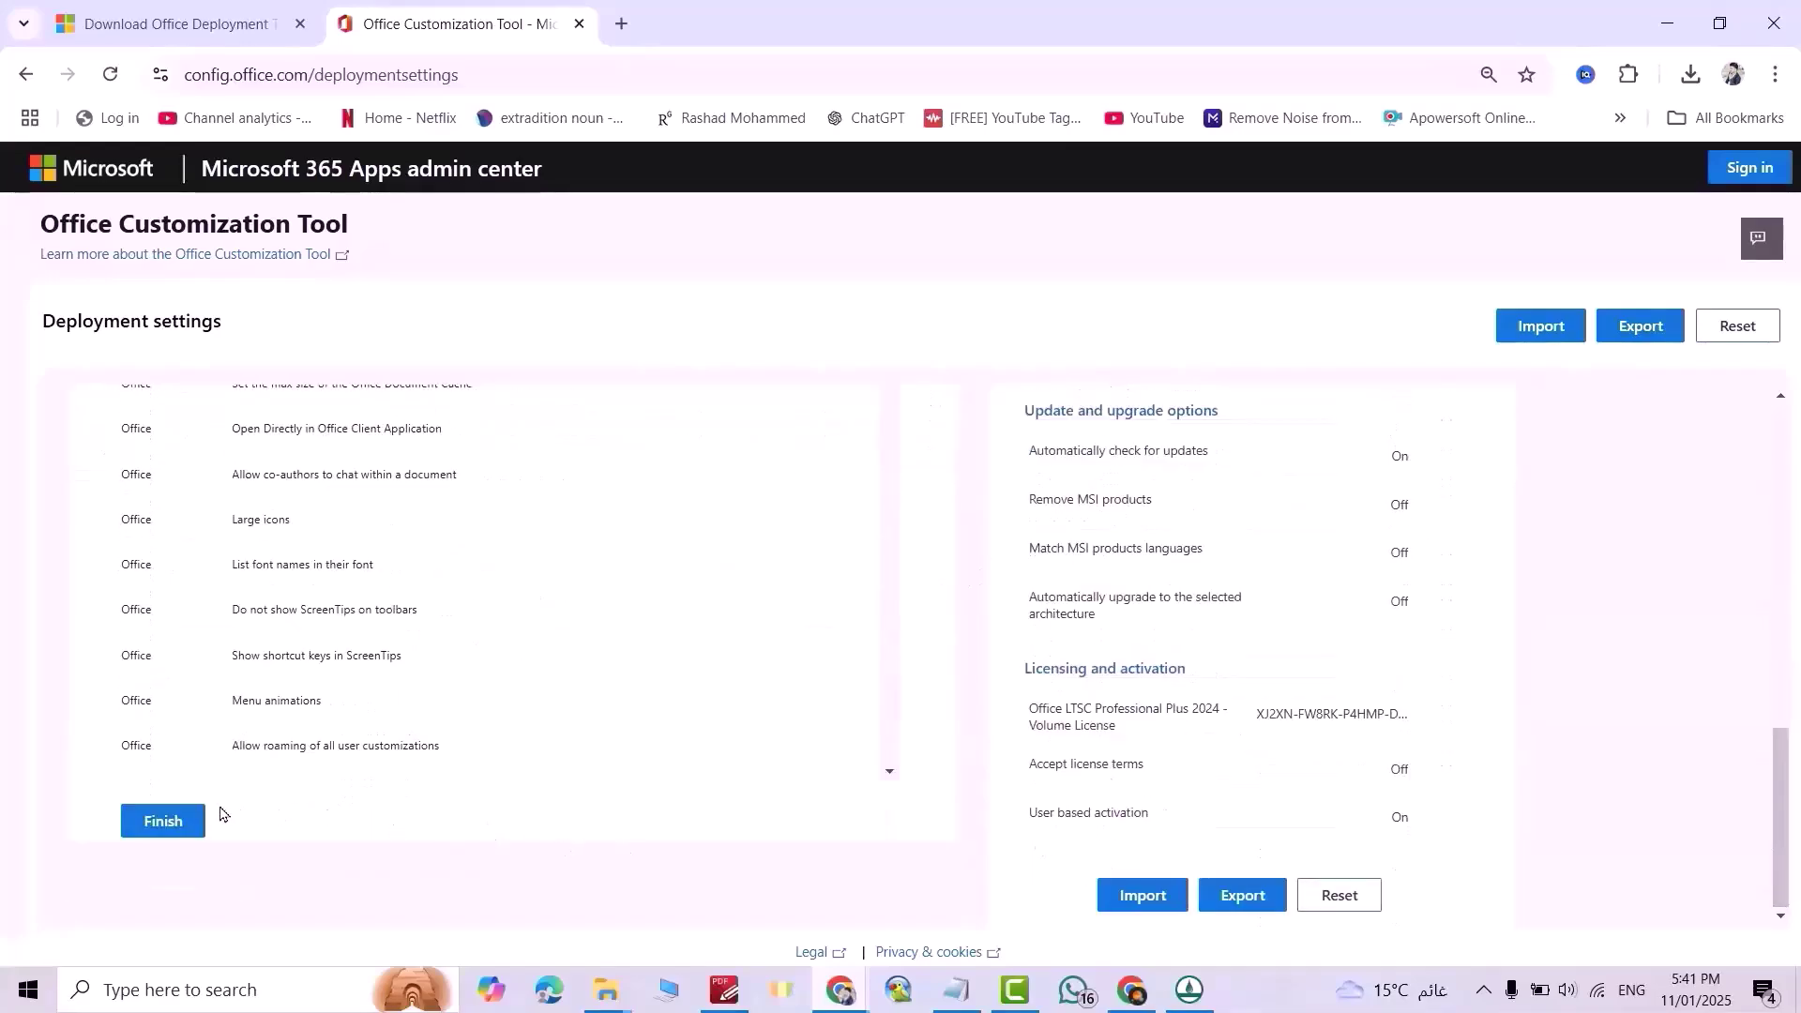
# Export the settings as Configuration.xml with Office Open XML defaults and license terms accepted
pyautogui.click(169, 820)
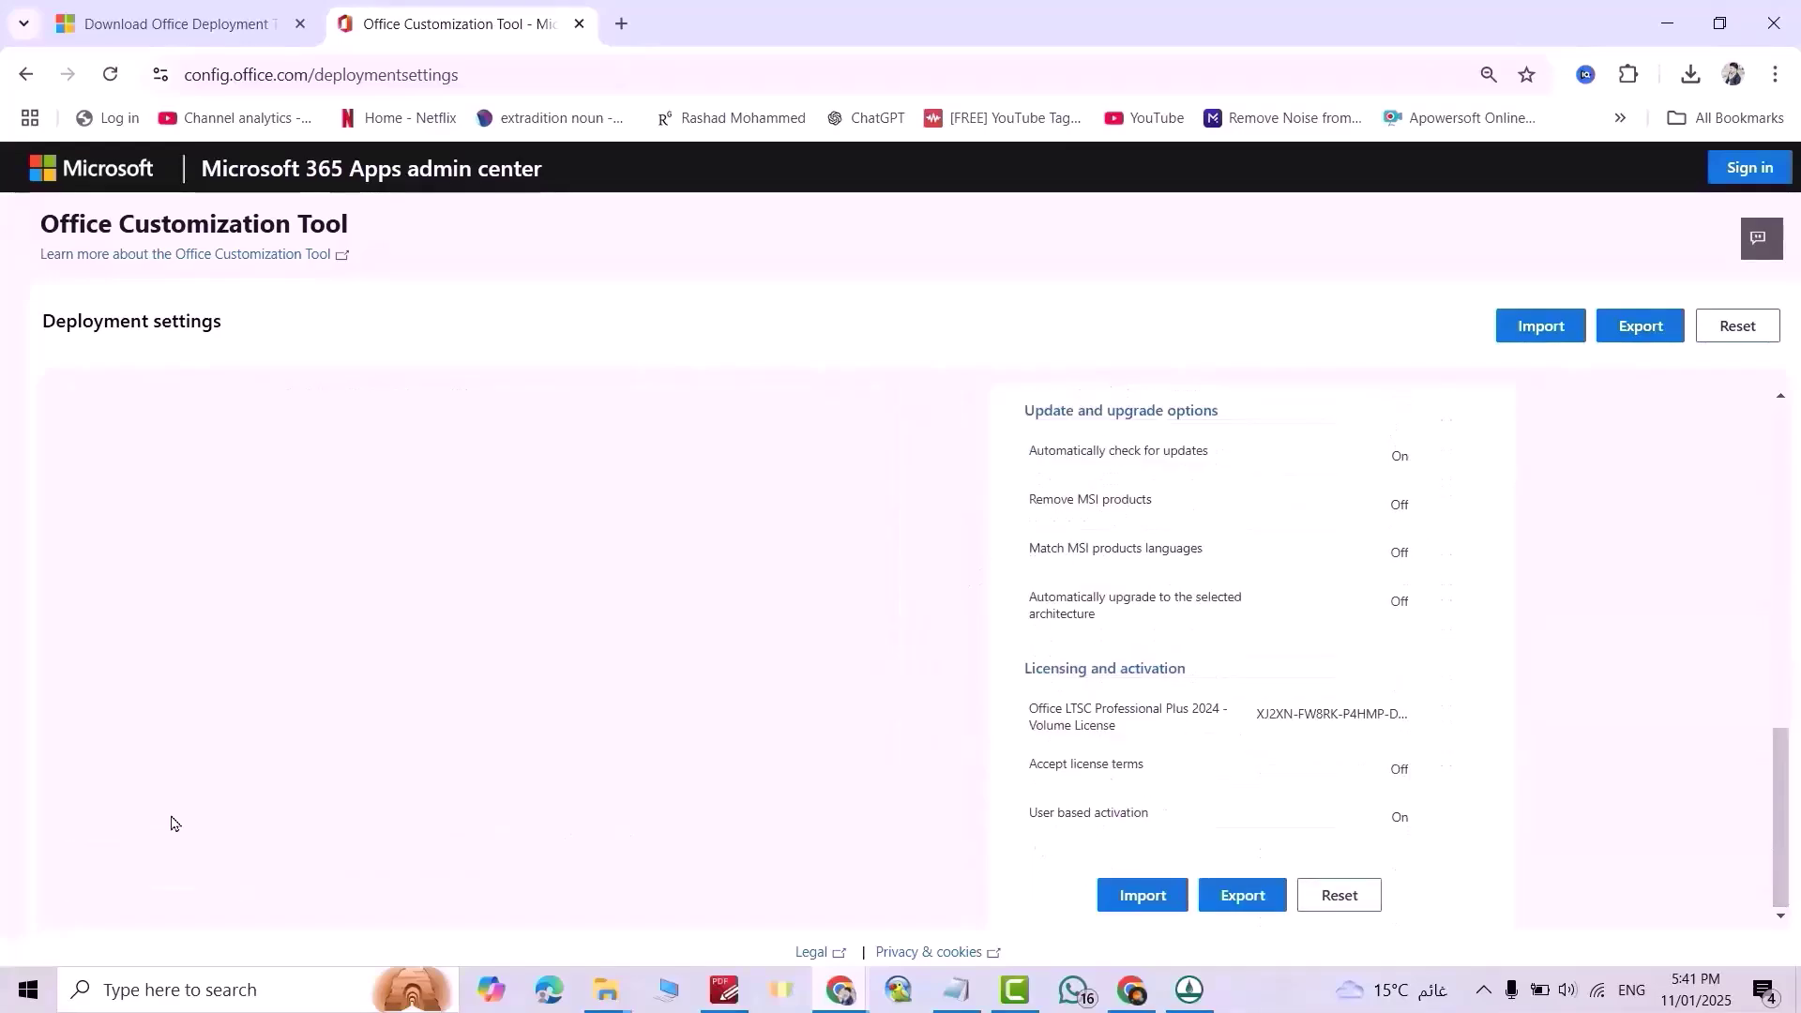
pyautogui.click(1633, 336)
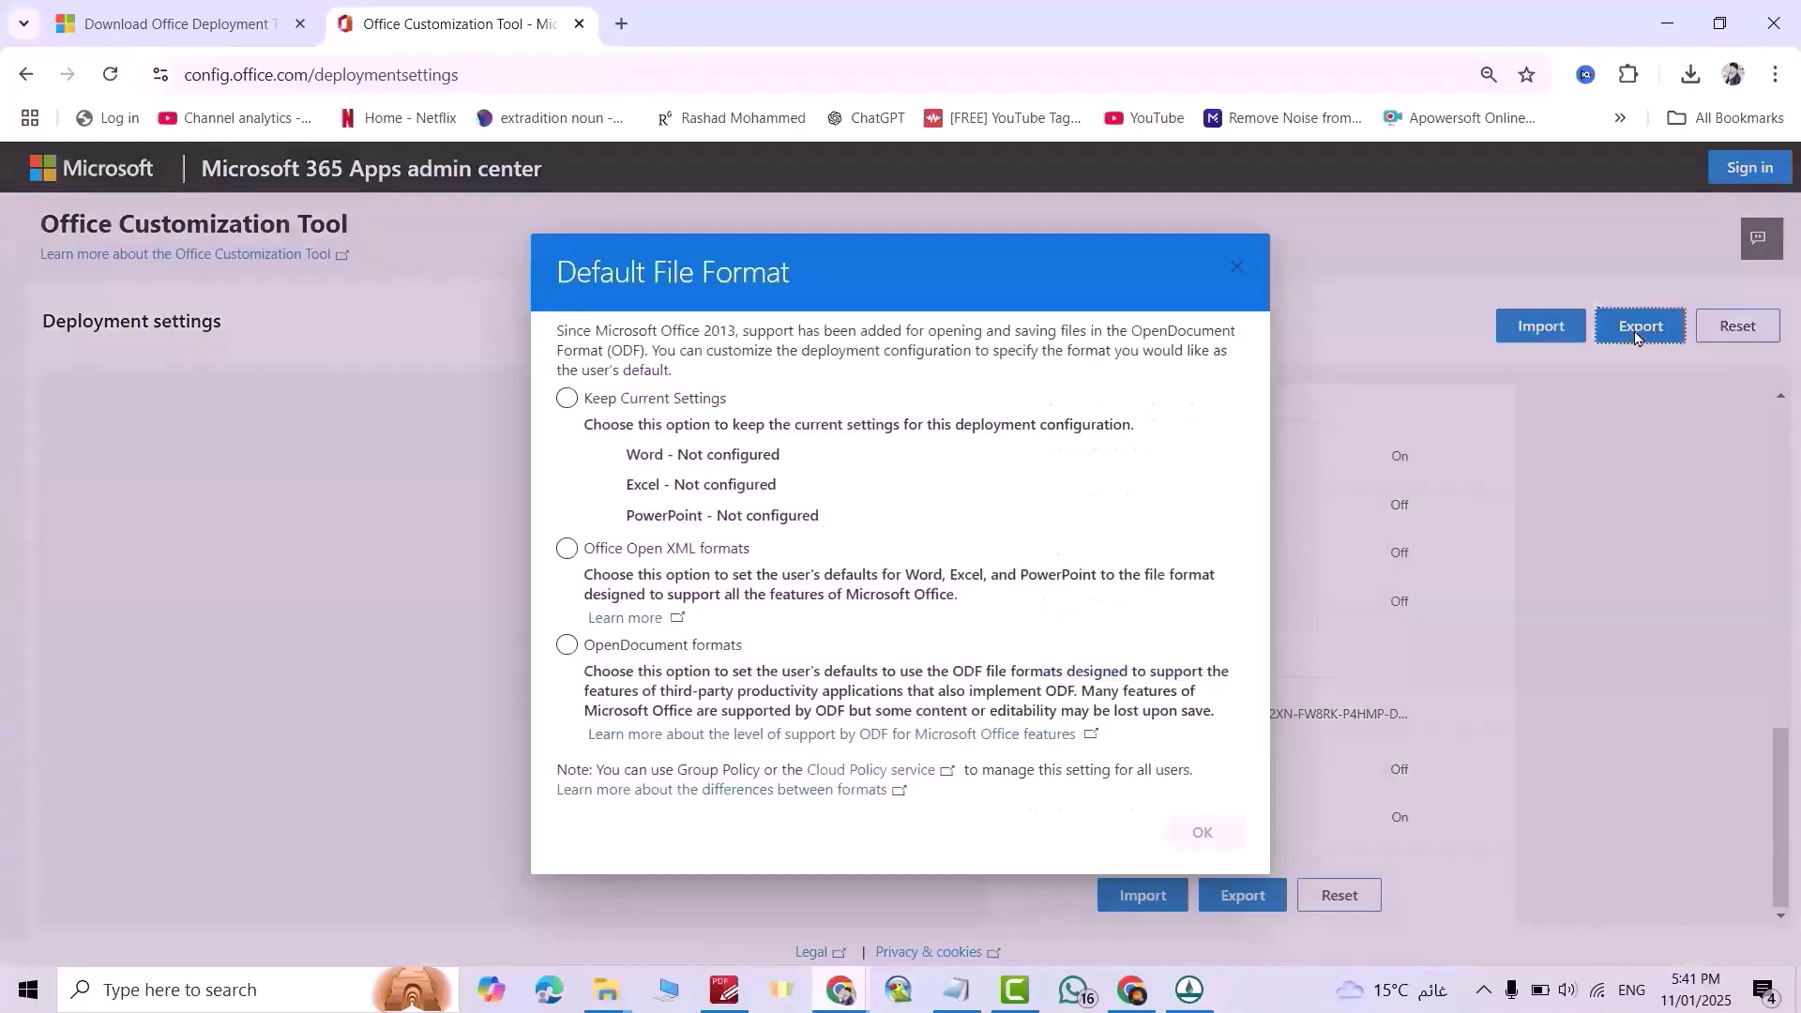
pyautogui.click(573, 555)
pyautogui.click(1202, 832)
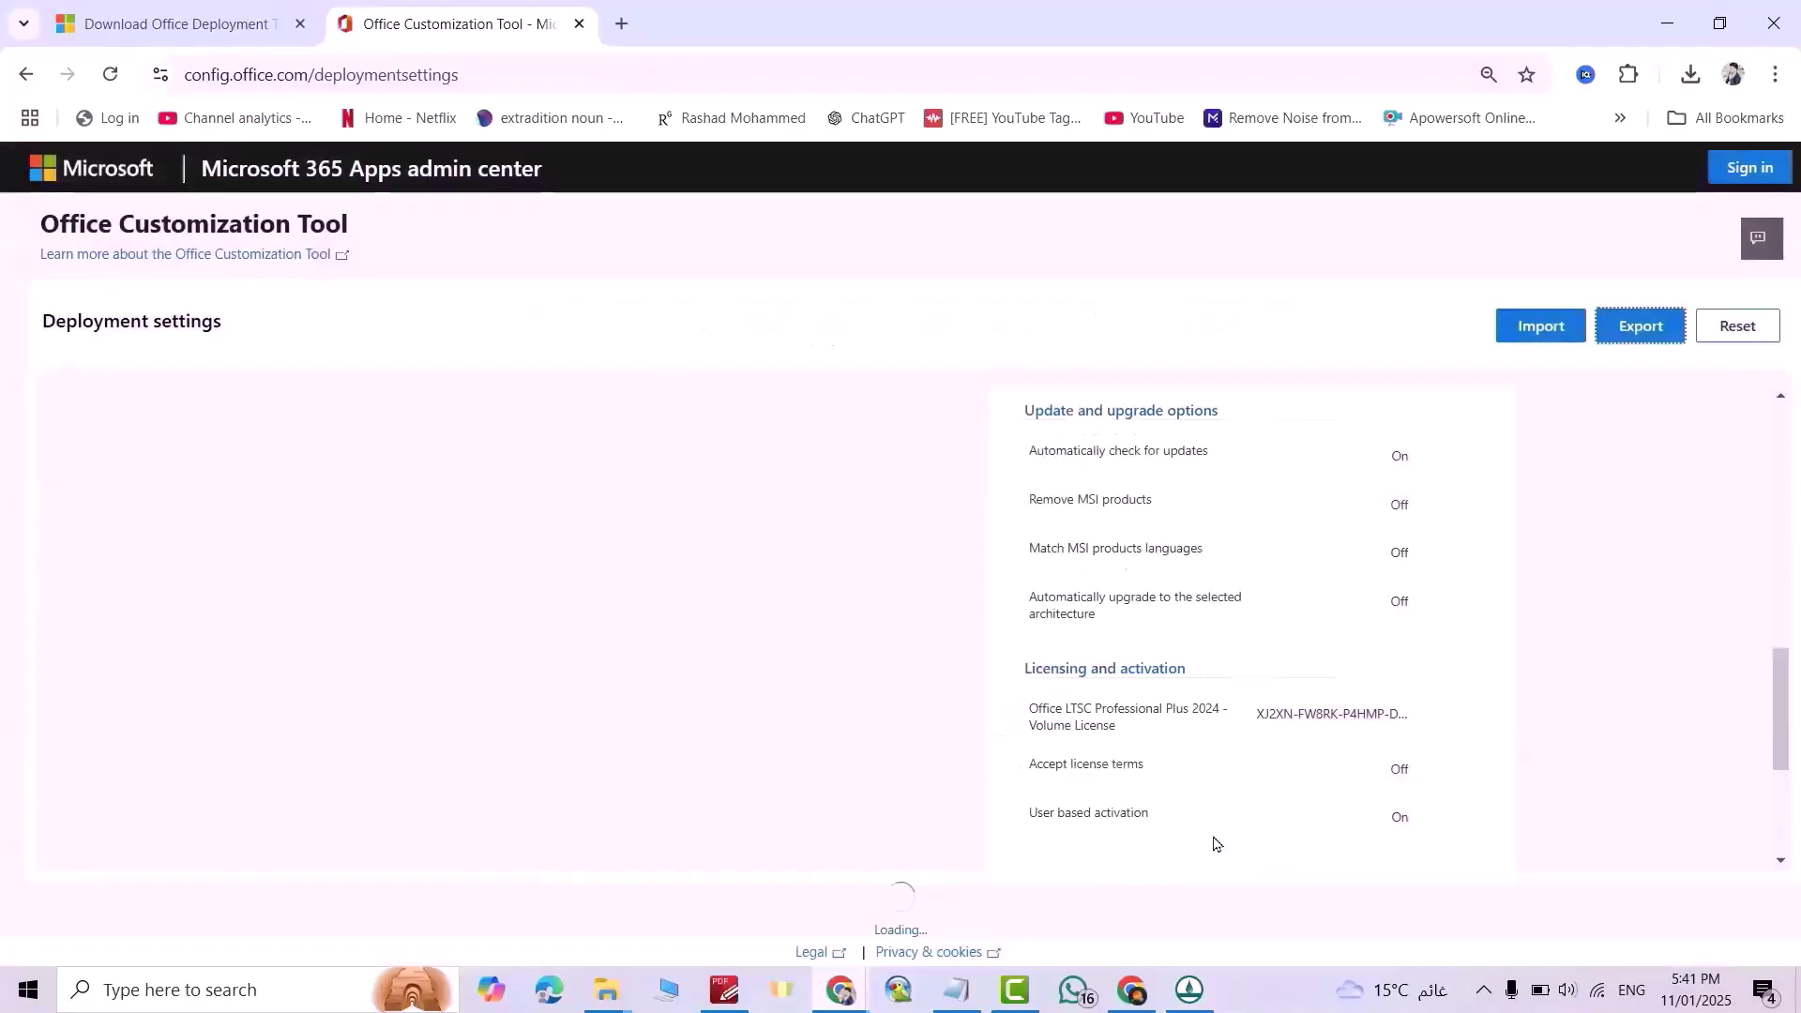
pyautogui.click(943, 638)
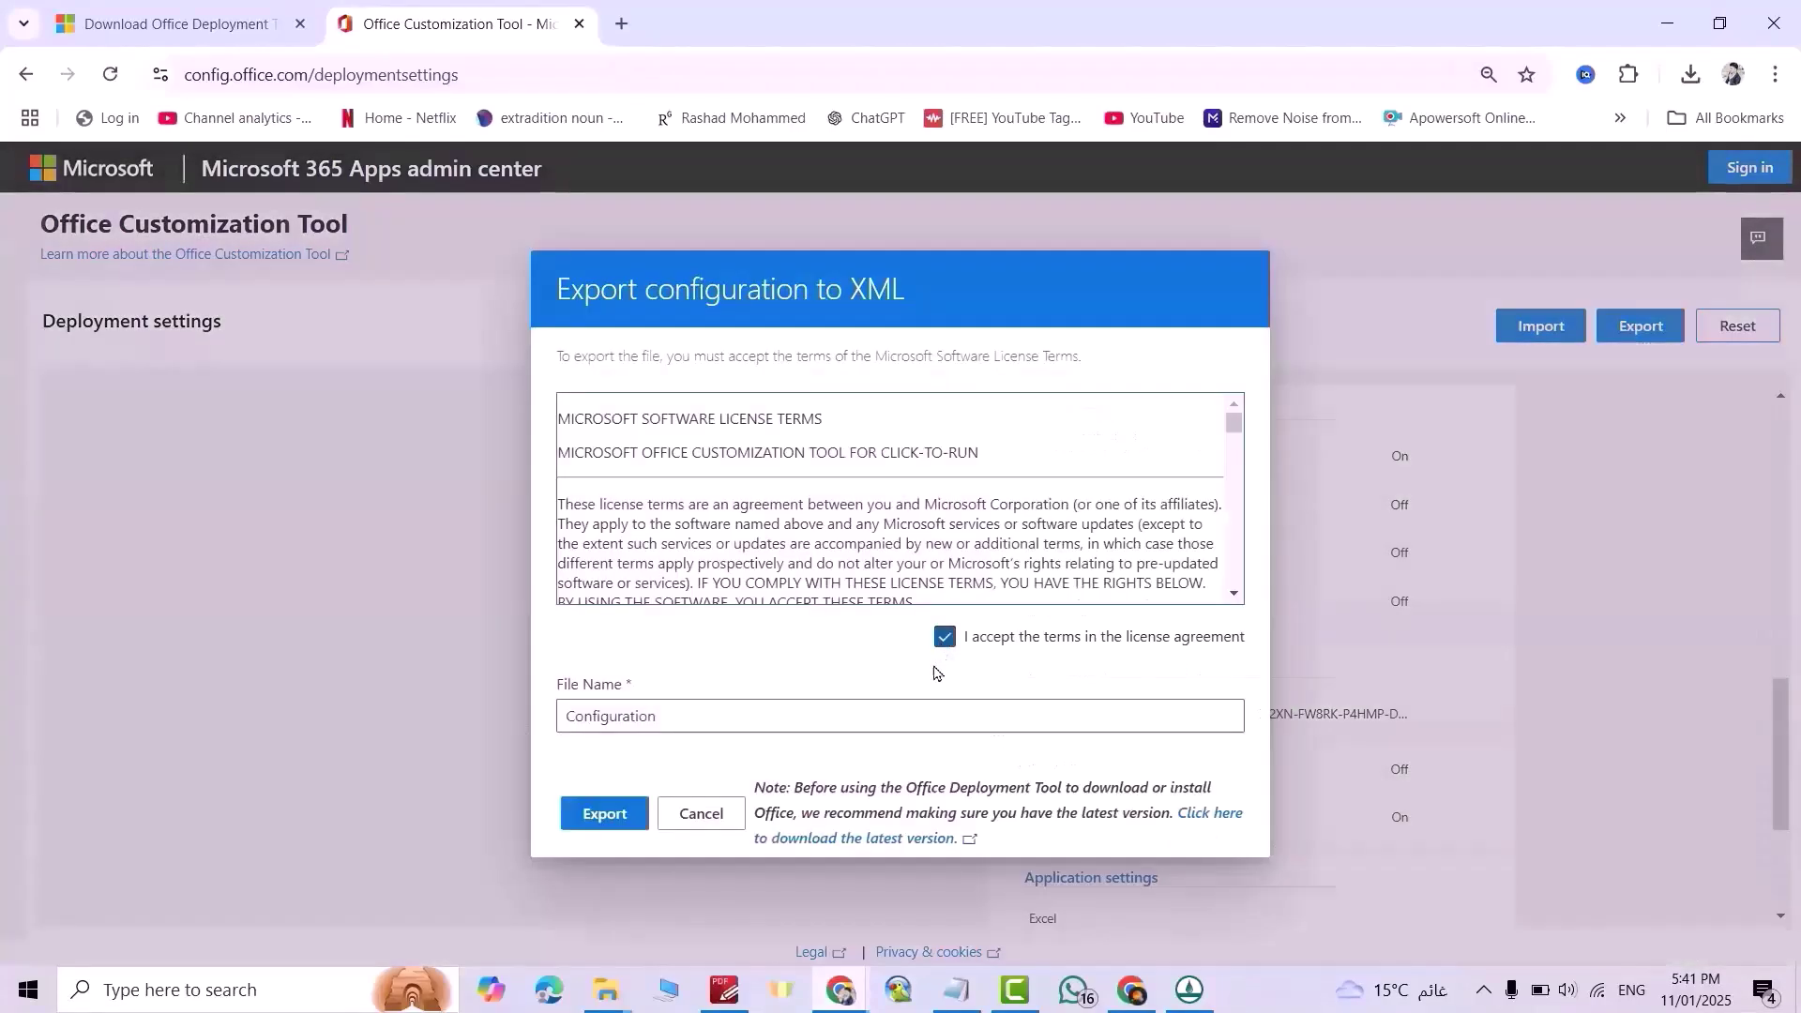
pyautogui.click(601, 816)
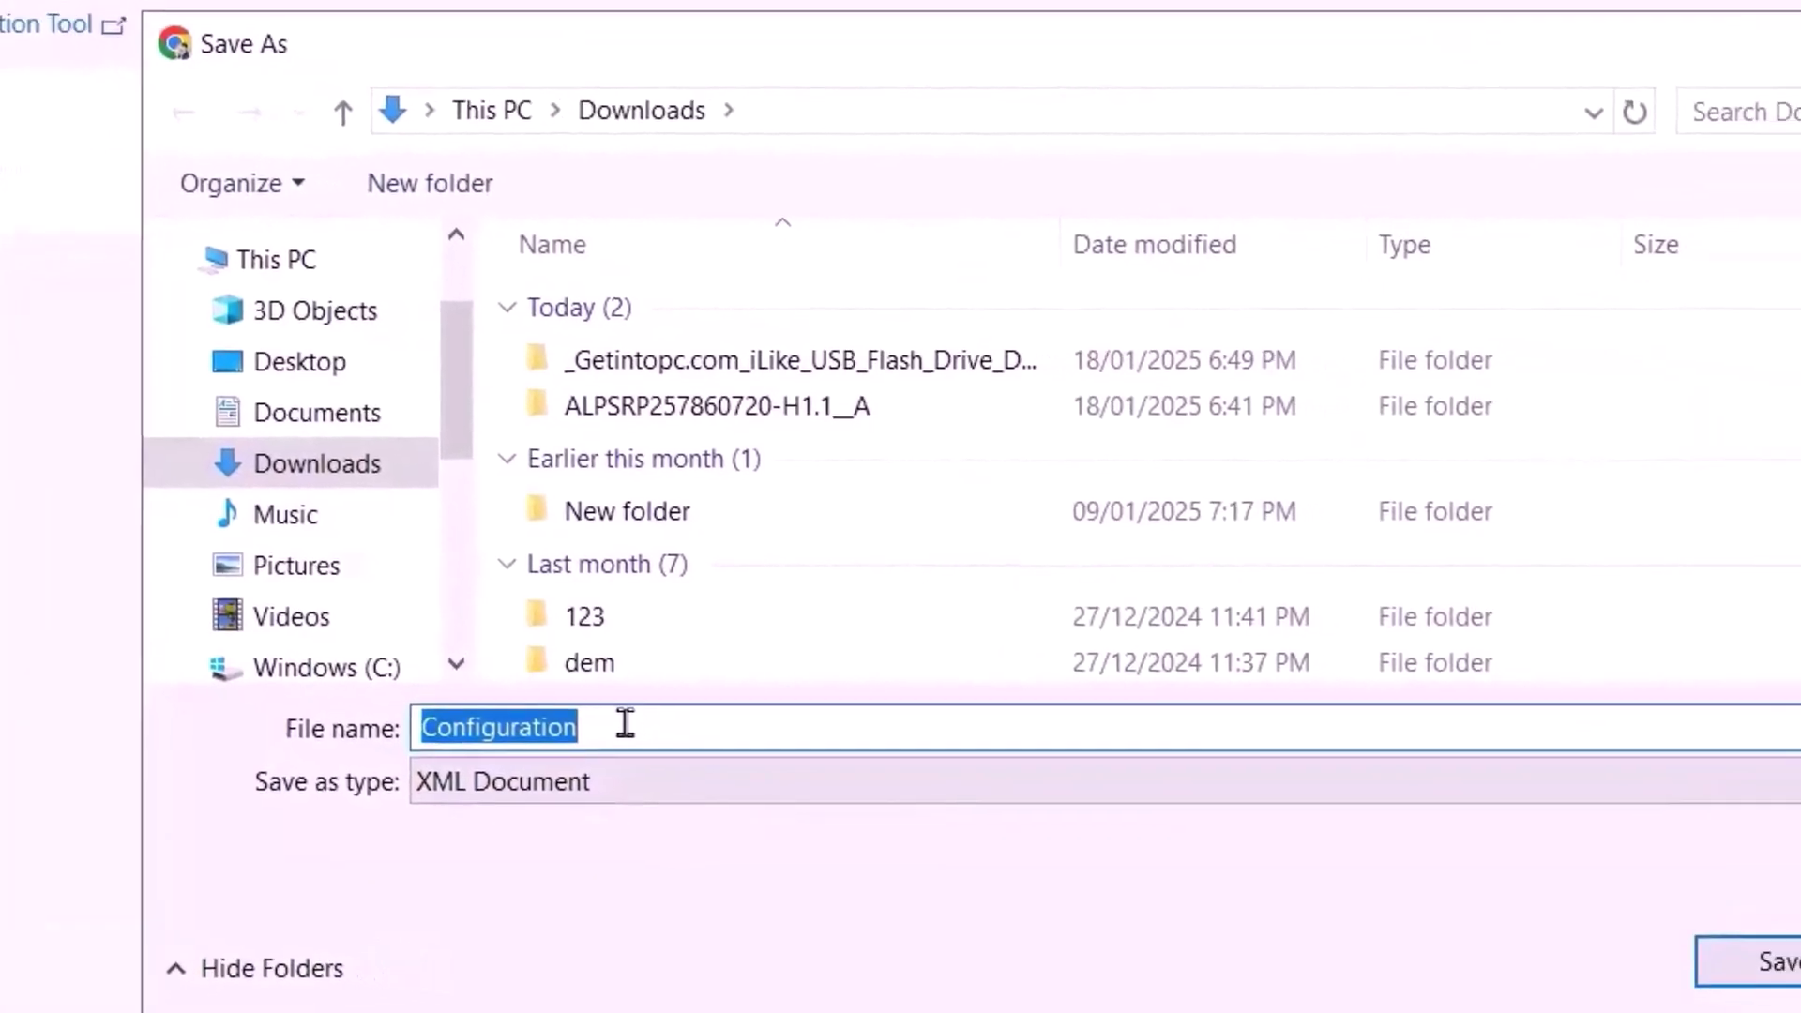
# Save Configuration.xml to Downloads, show it in its folder, then close the Explorer windows
pyautogui.click(1726, 959)
pyautogui.click(1623, 134)
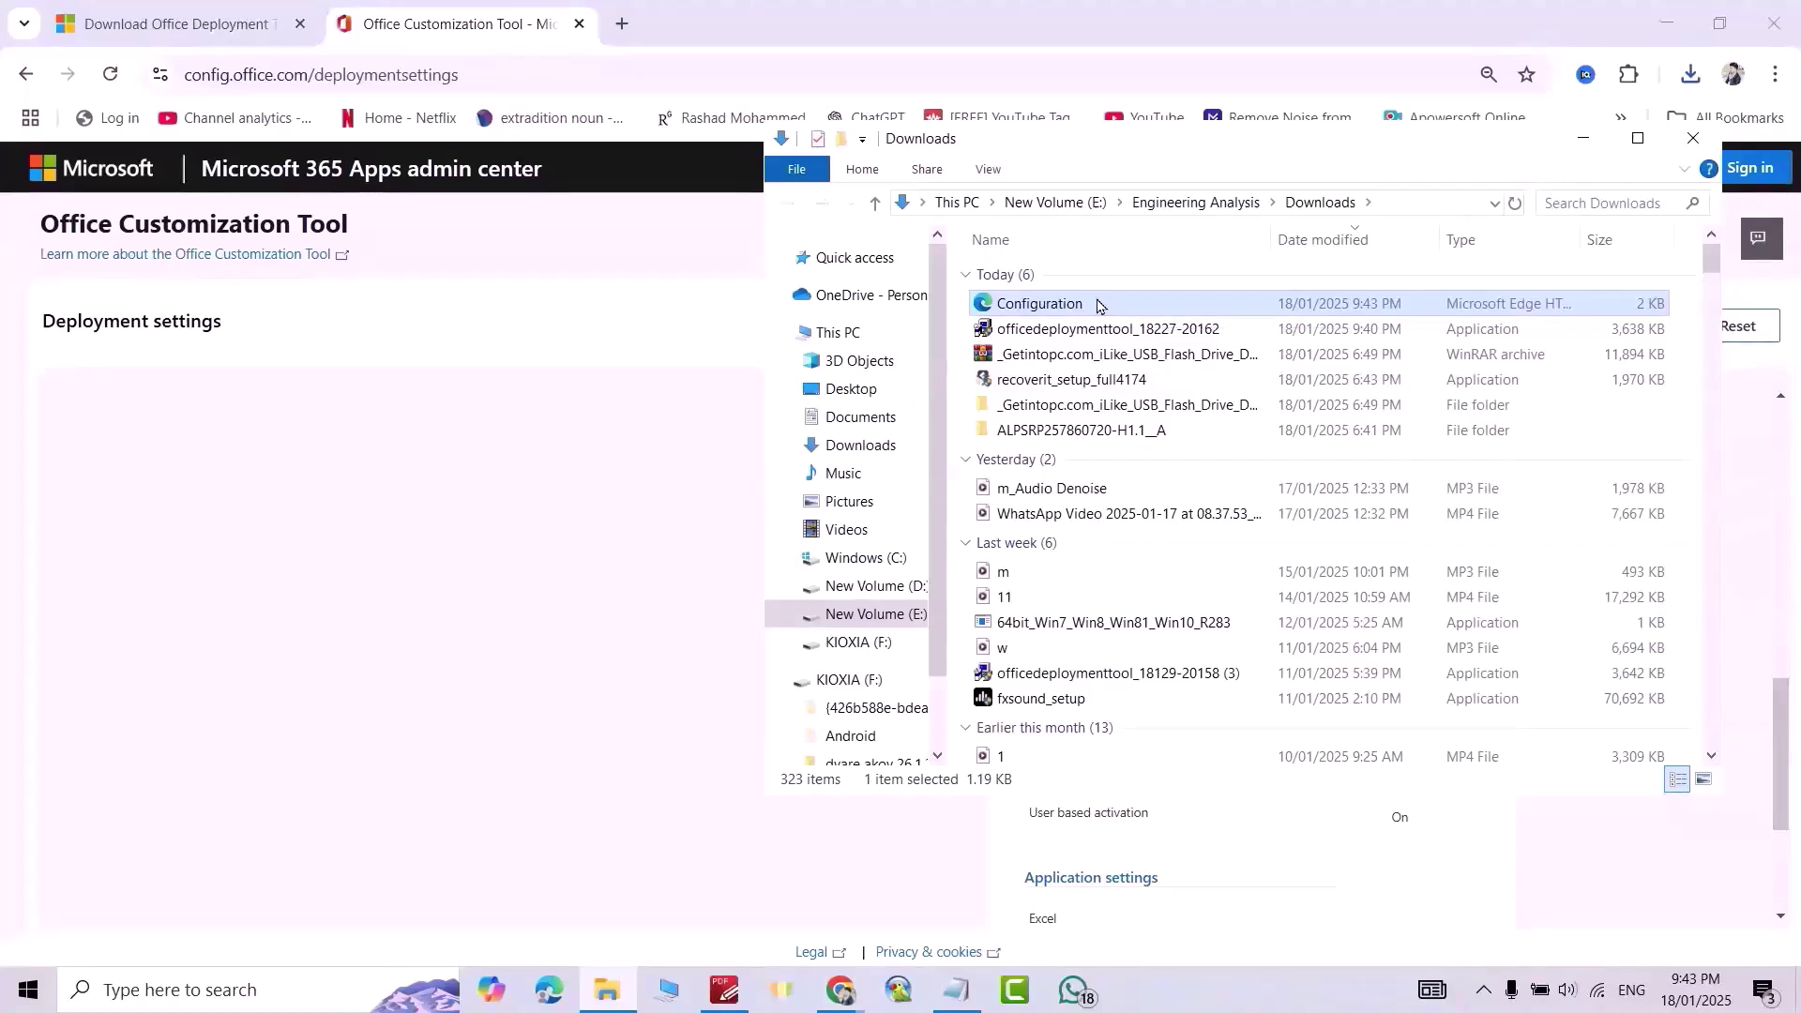
pyautogui.click(1693, 140)
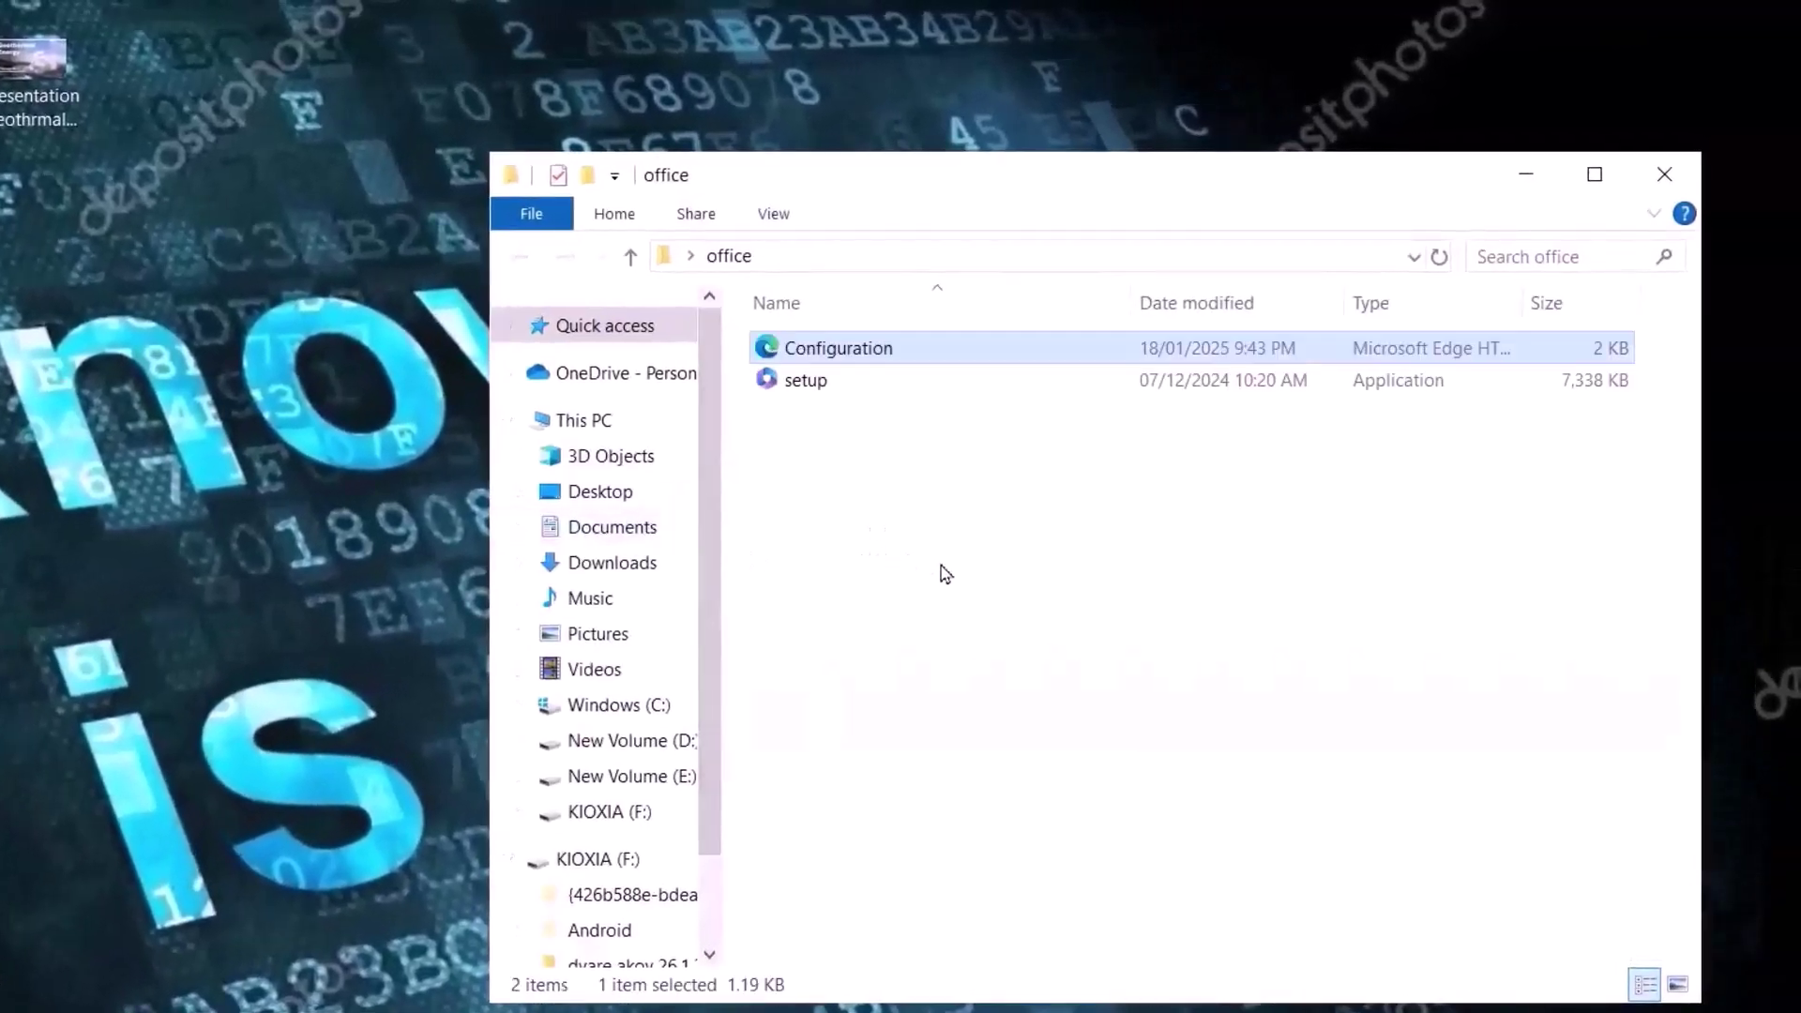
pyautogui.click(1664, 175)
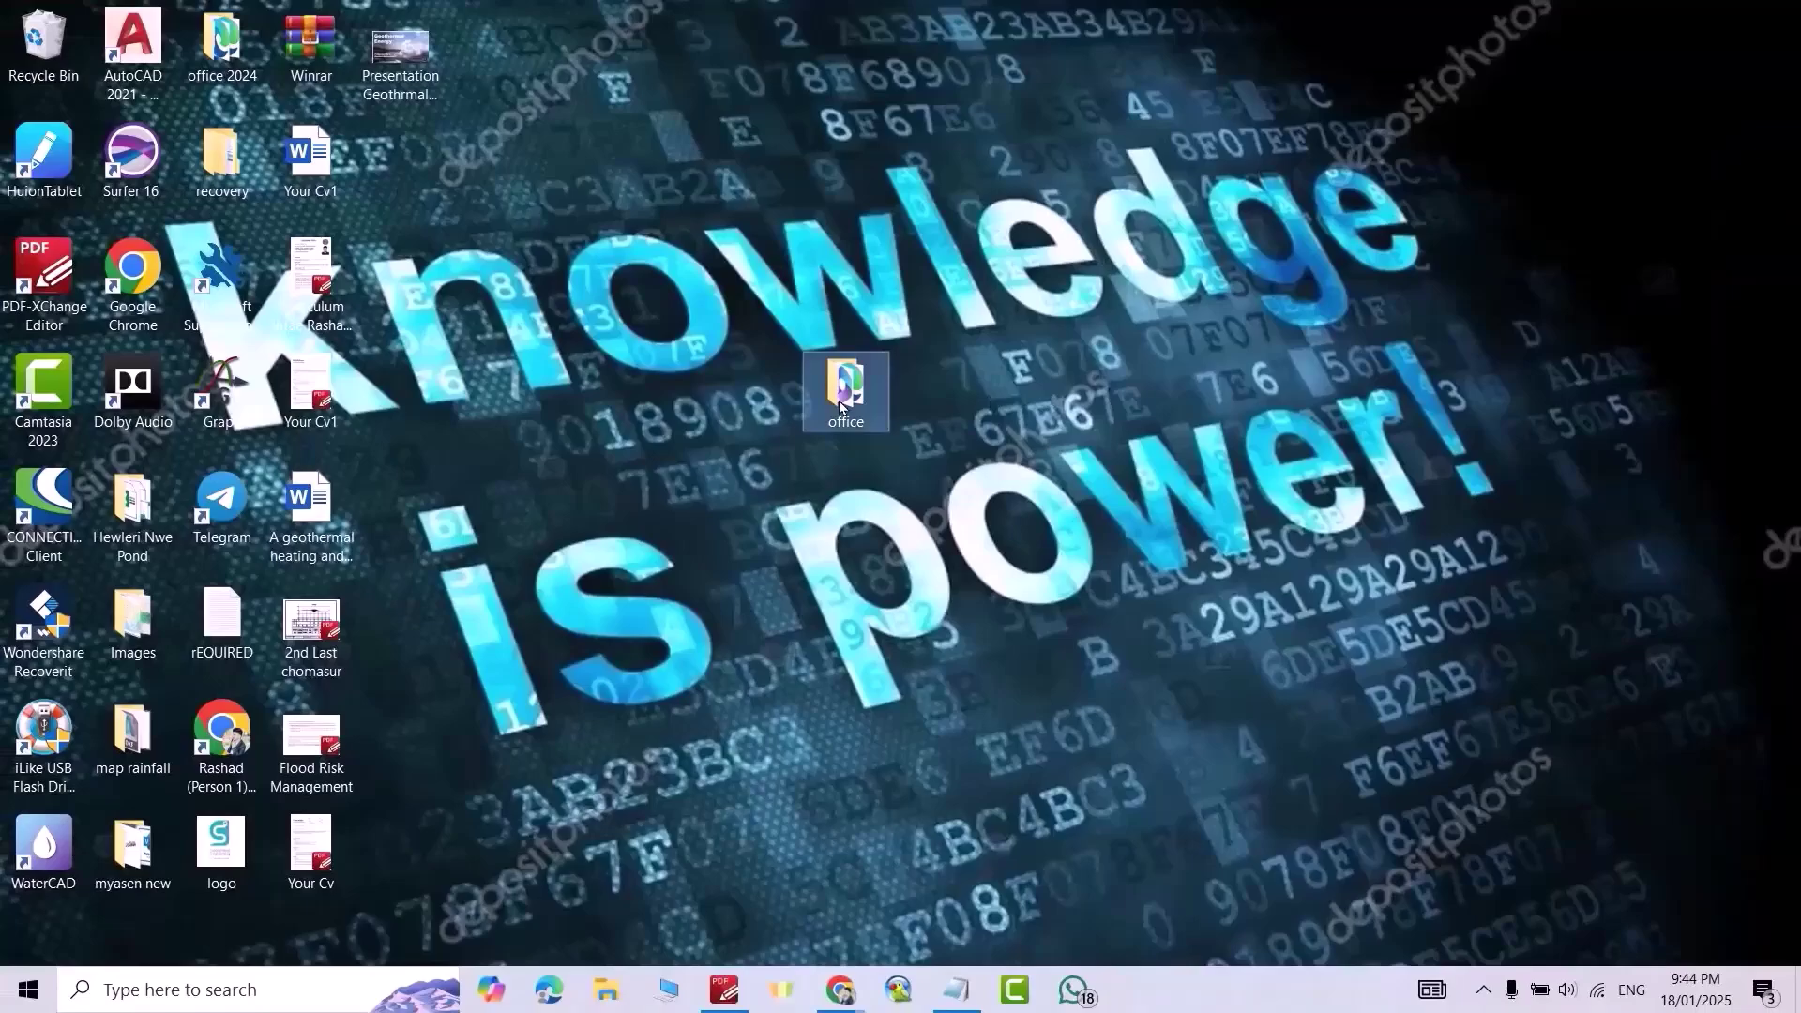
# Paste the office folder onto drive C and open C:\office
pyautogui.click(620, 996)
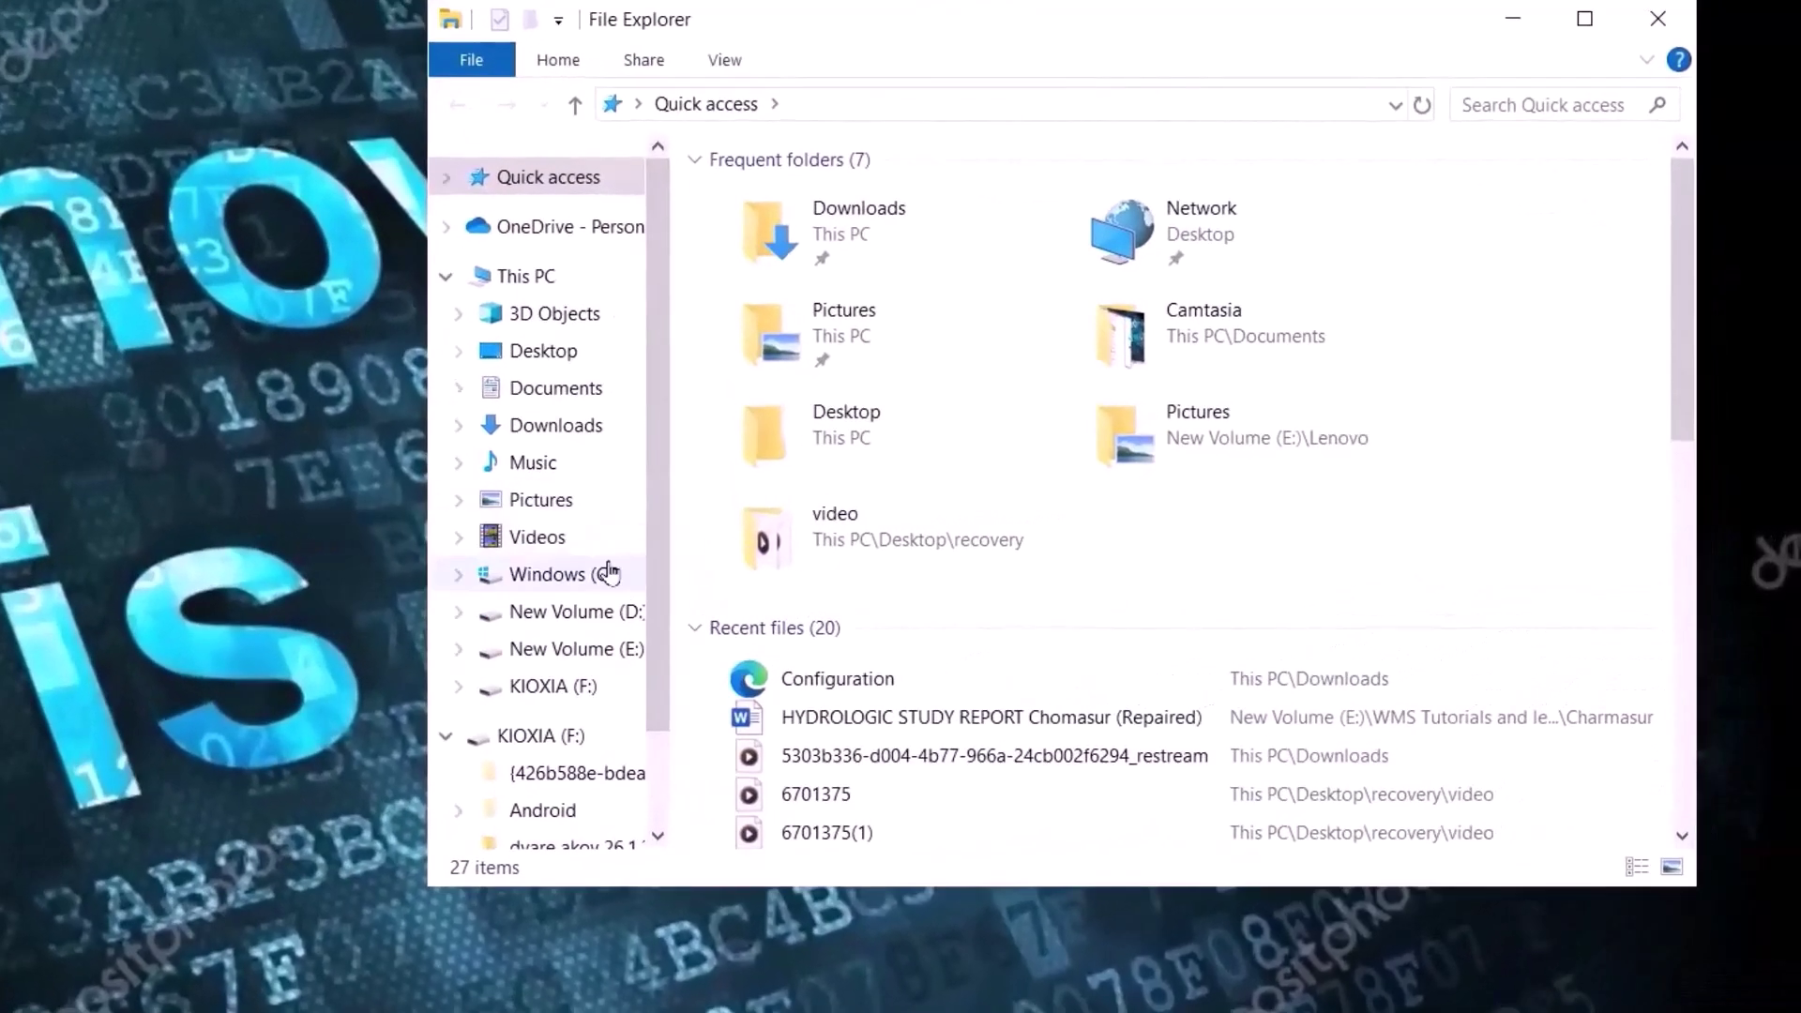
pyautogui.click(543, 576)
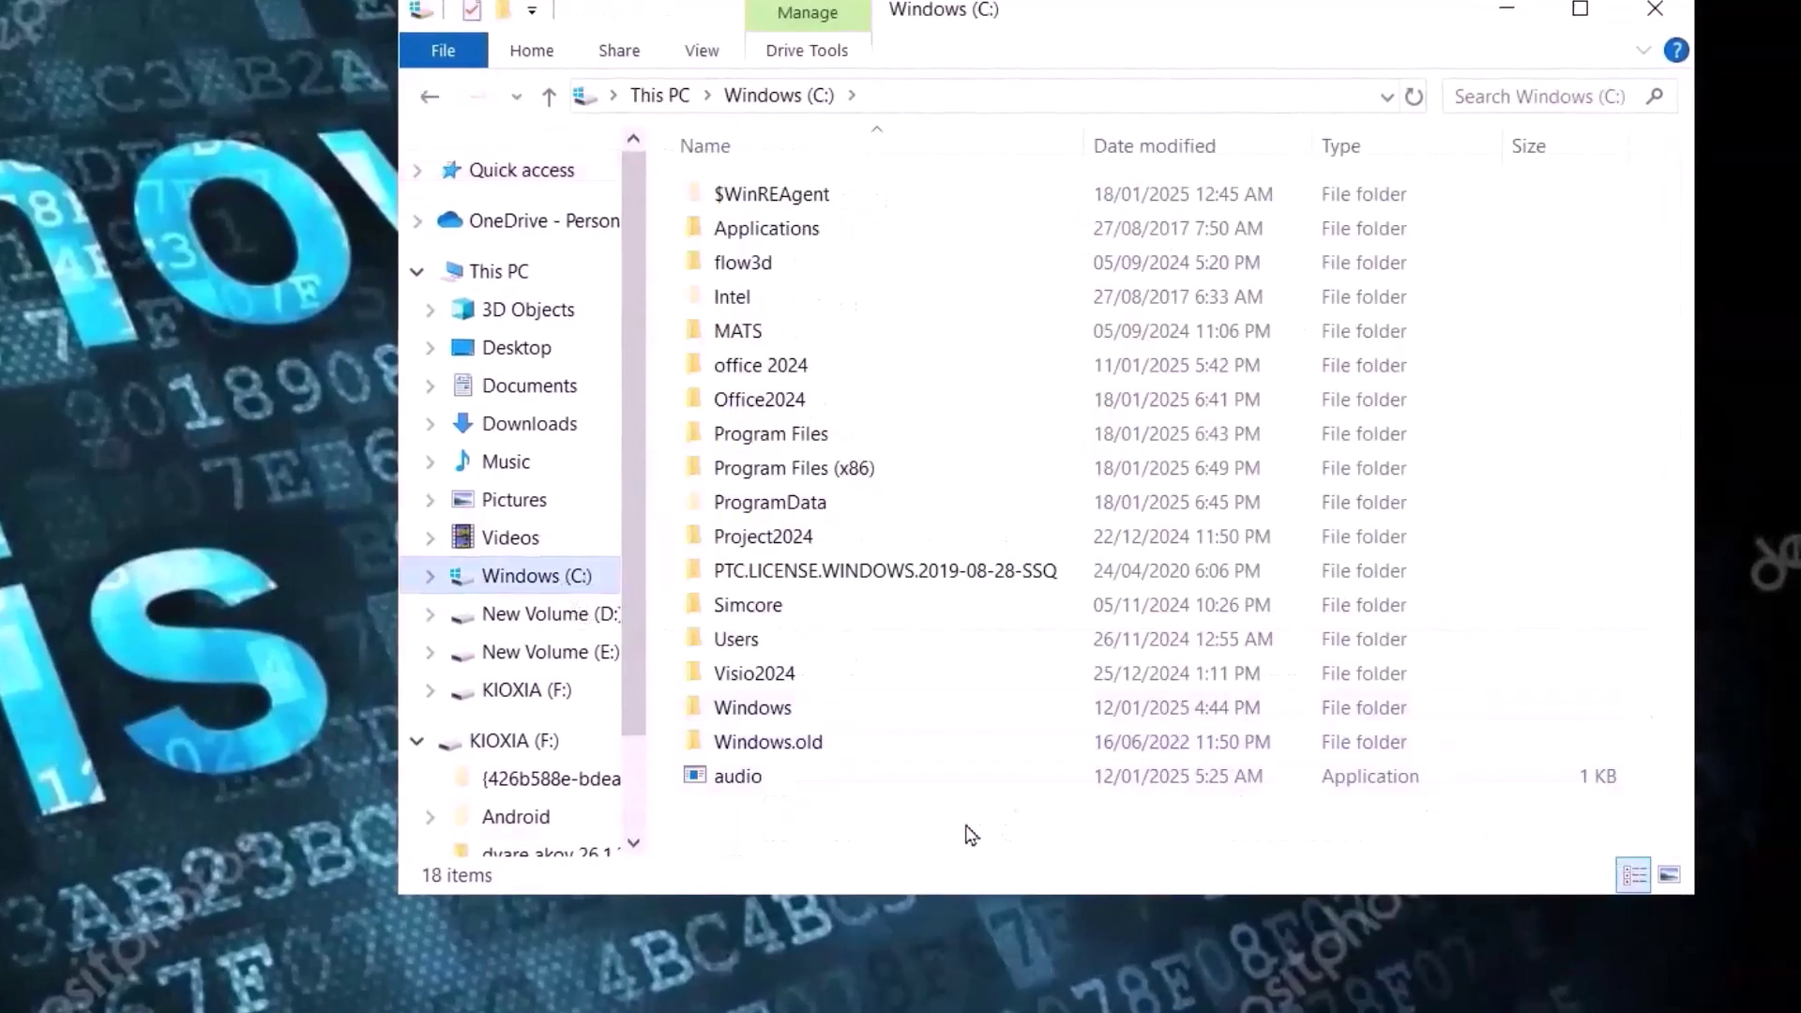
pyautogui.hotkey('ctrl', 'v')
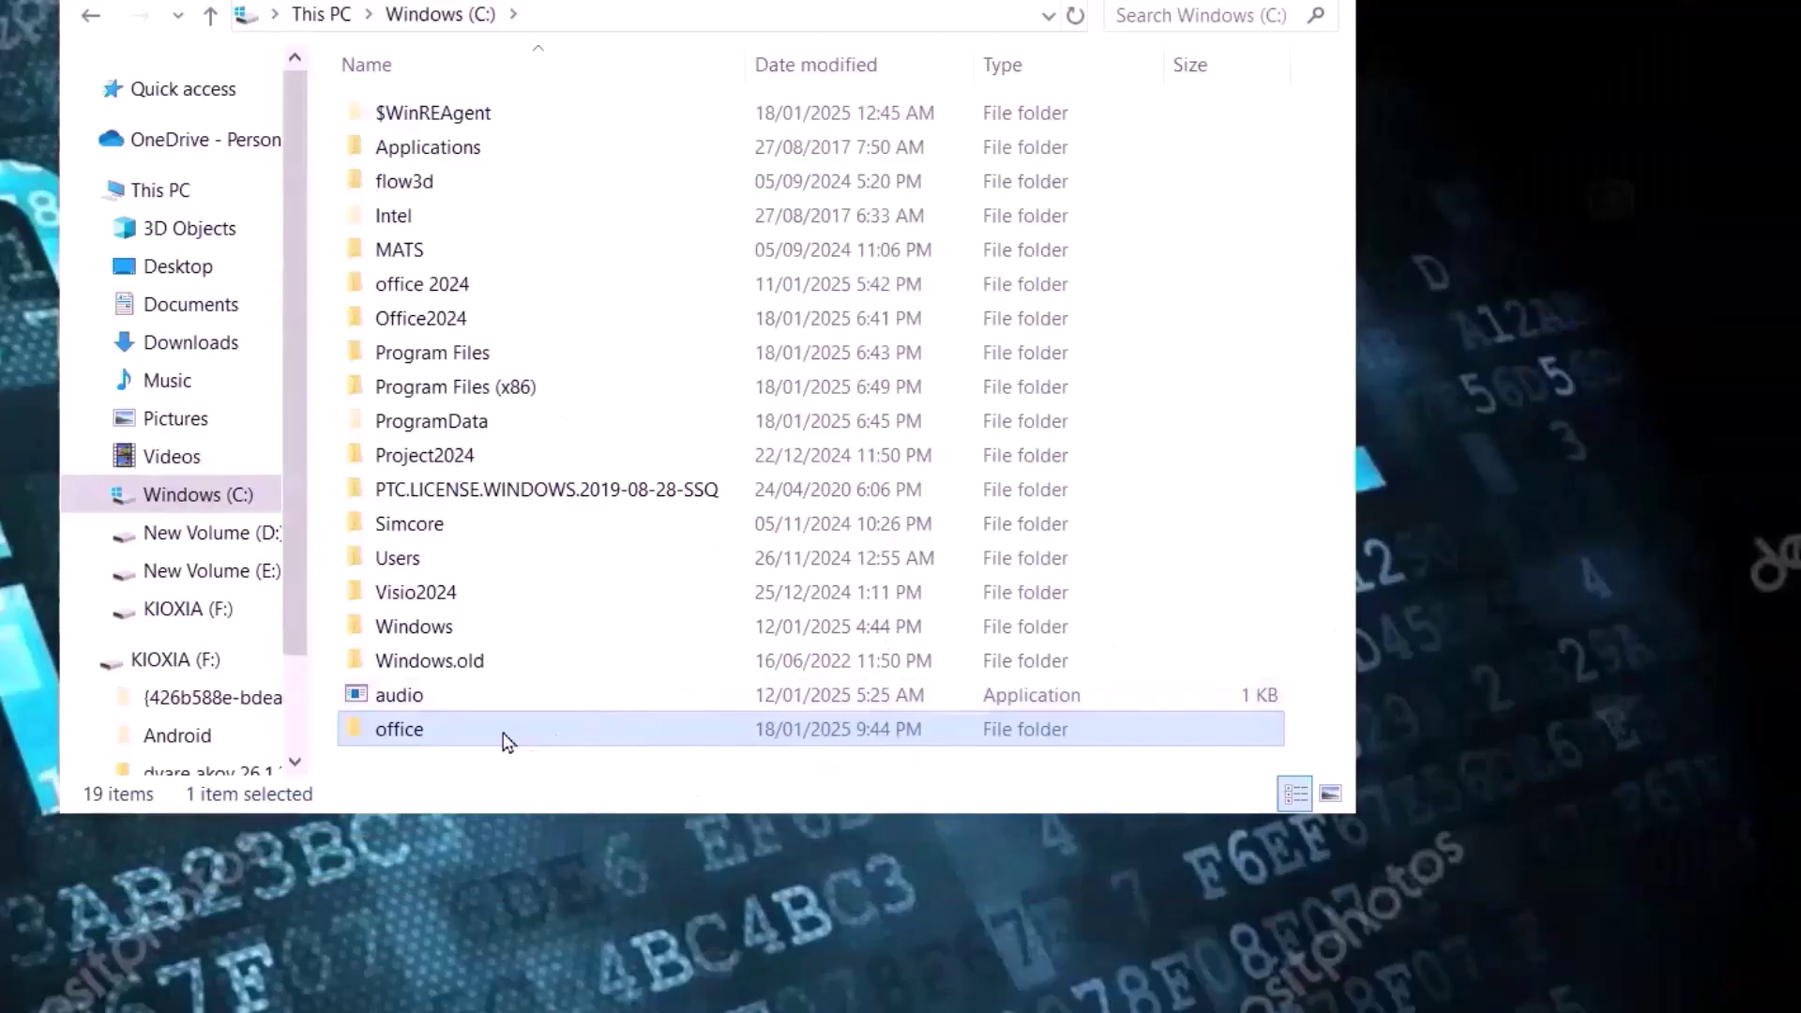
pyautogui.doubleClick(506, 741)
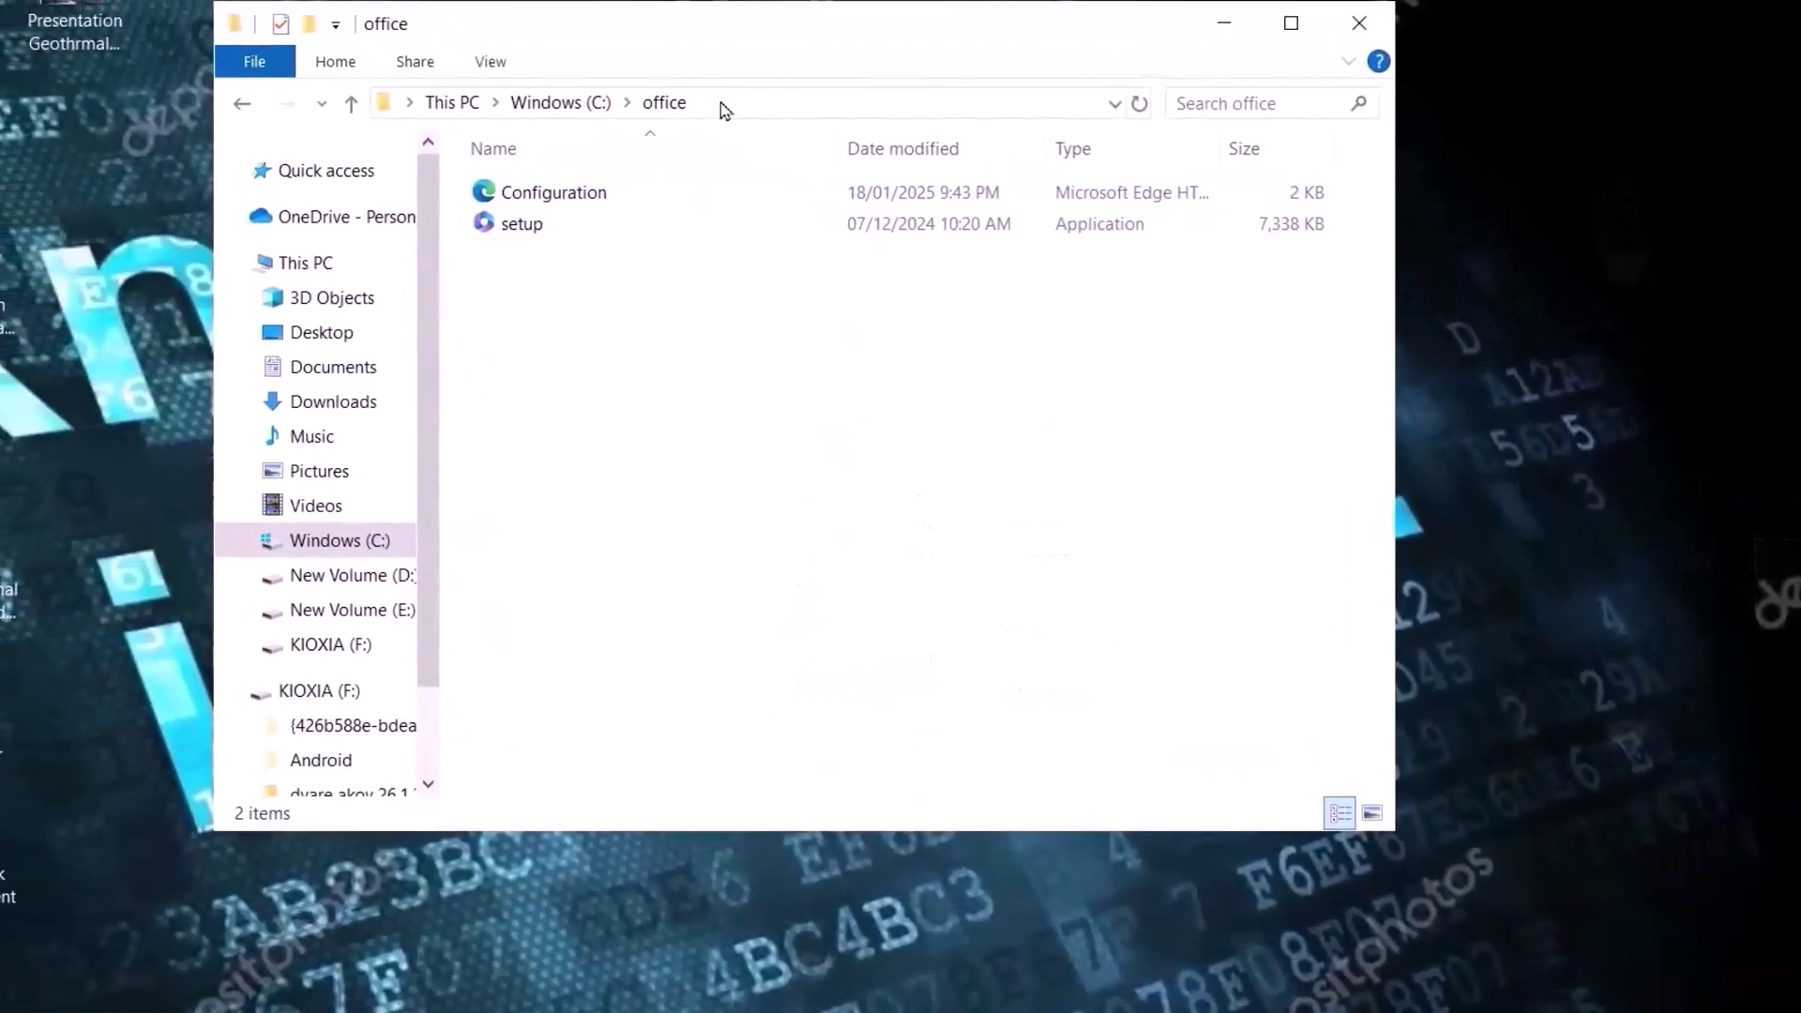
pyautogui.click(722, 105)
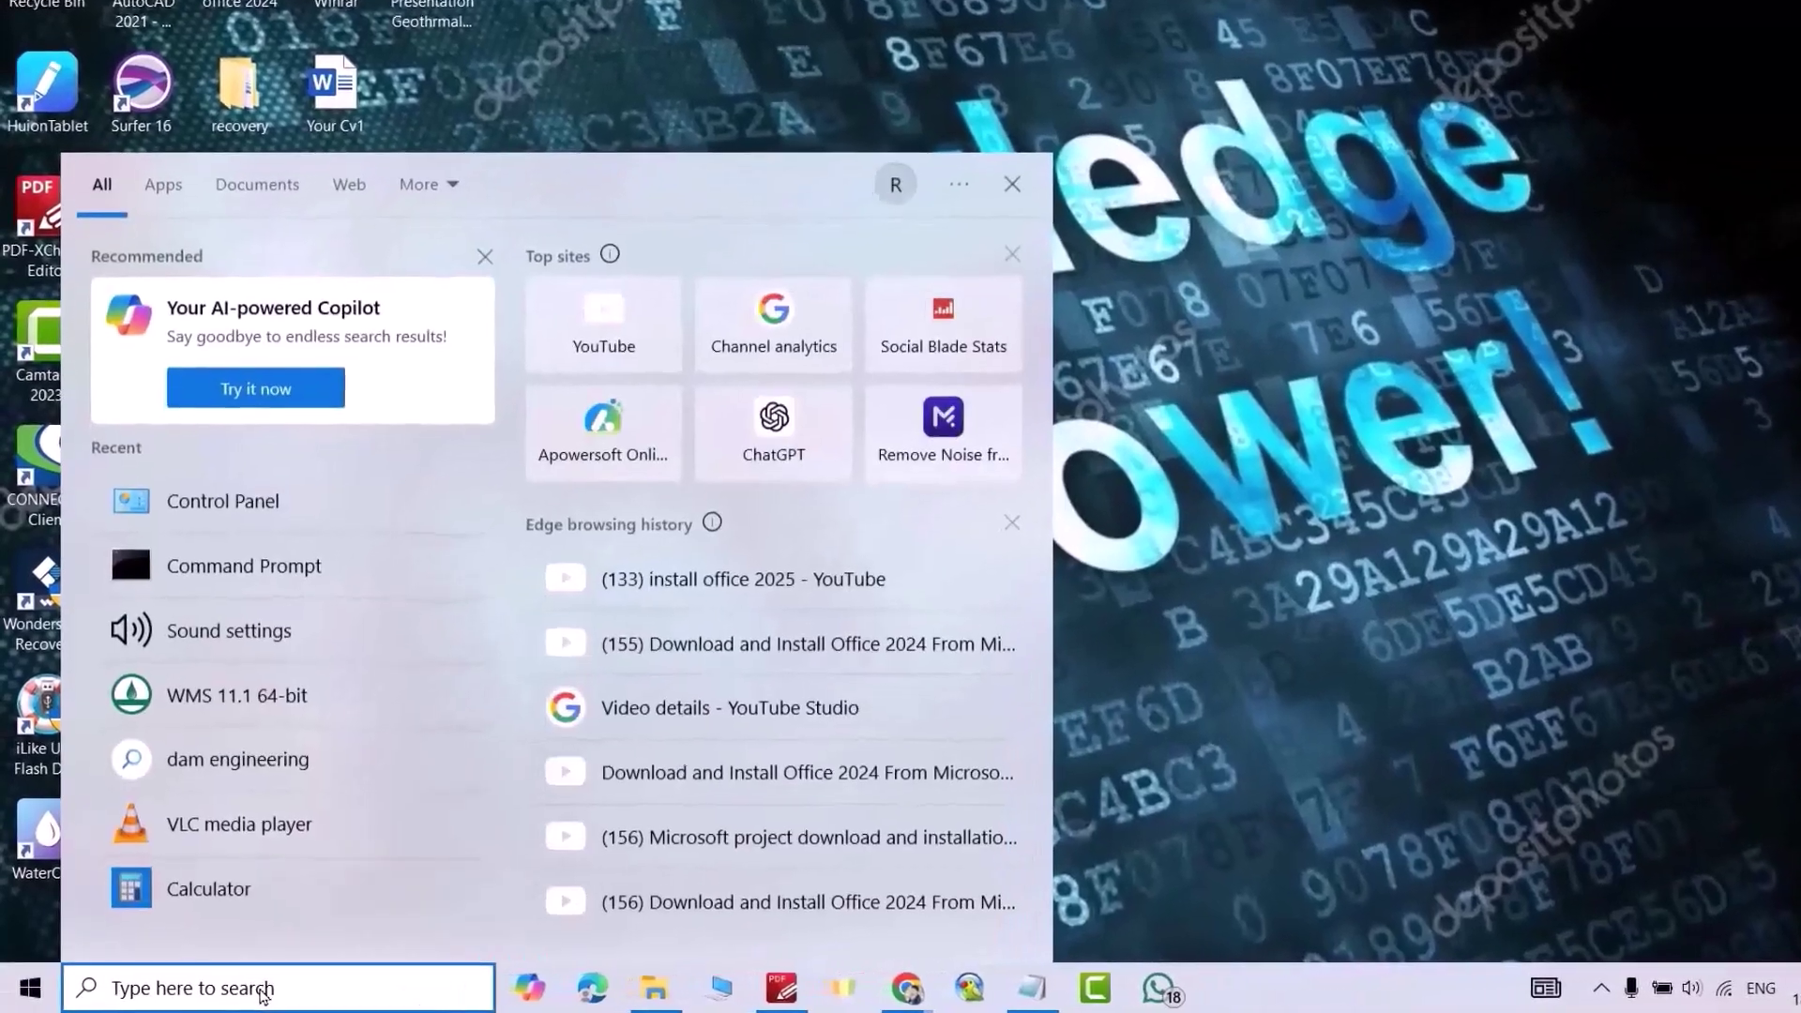
# Open an administrator Command Prompt and change into C:\office
pyautogui.write('comm')
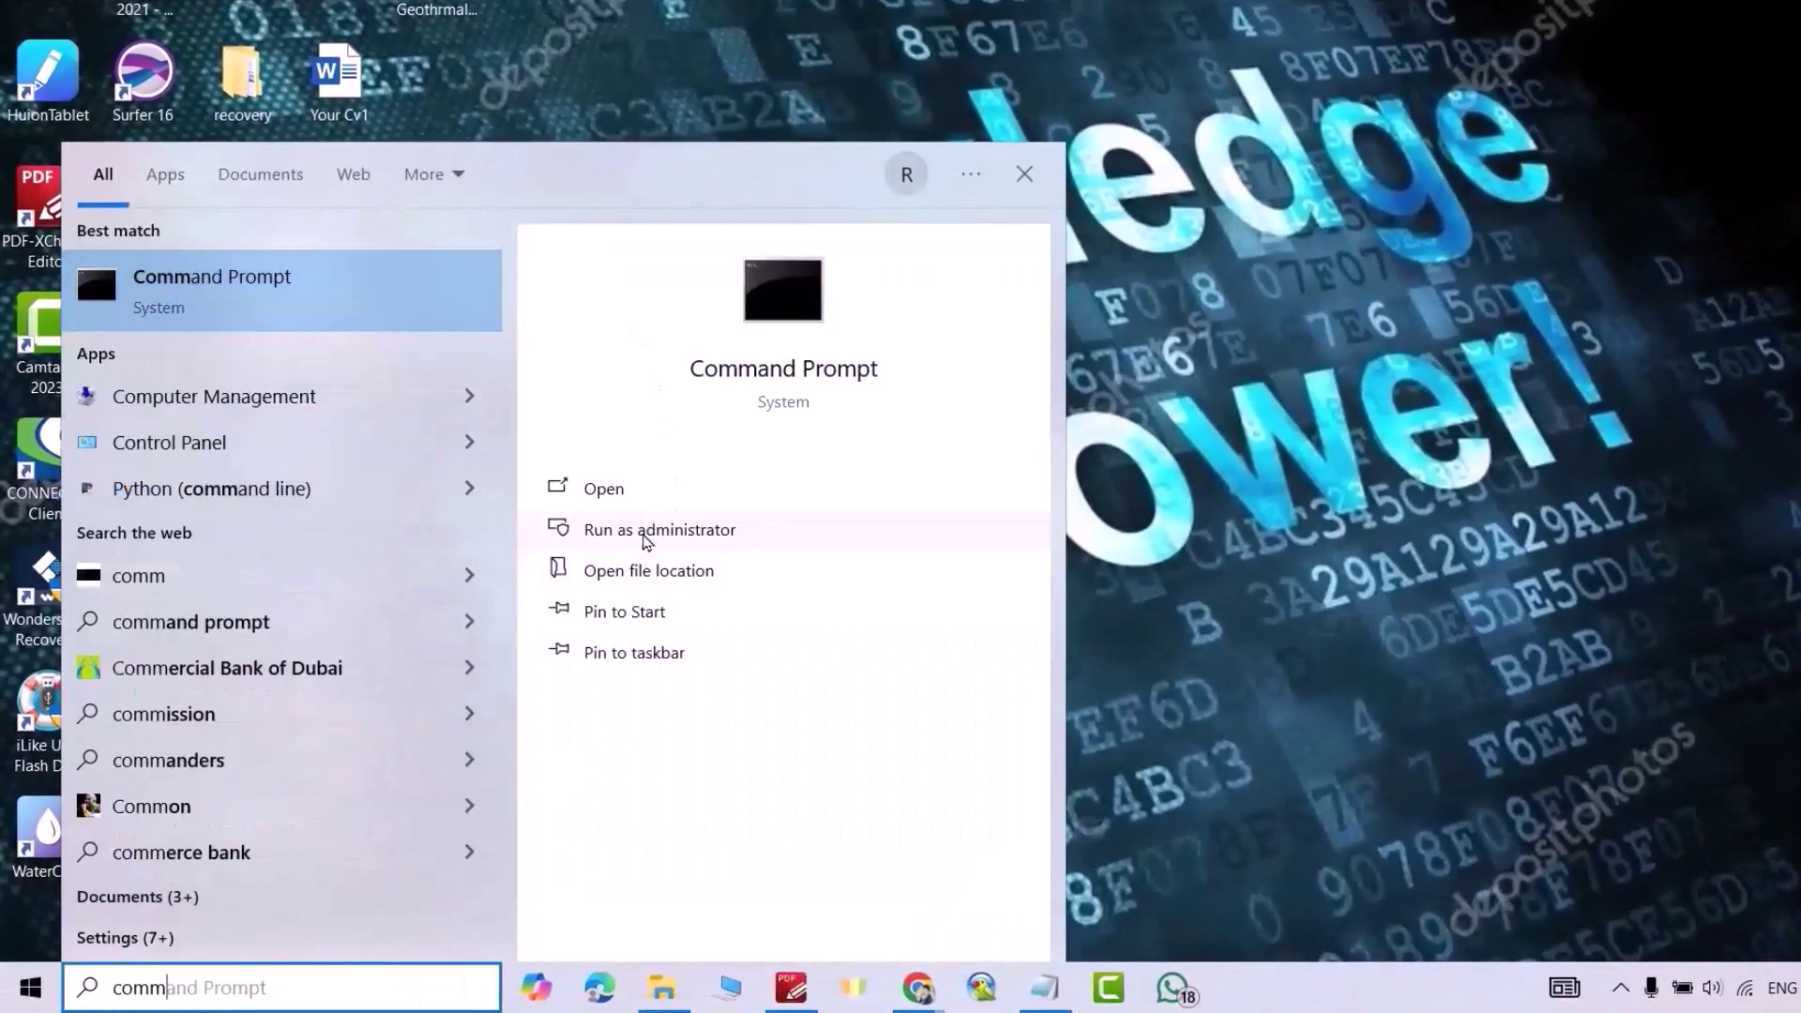
pyautogui.click(643, 531)
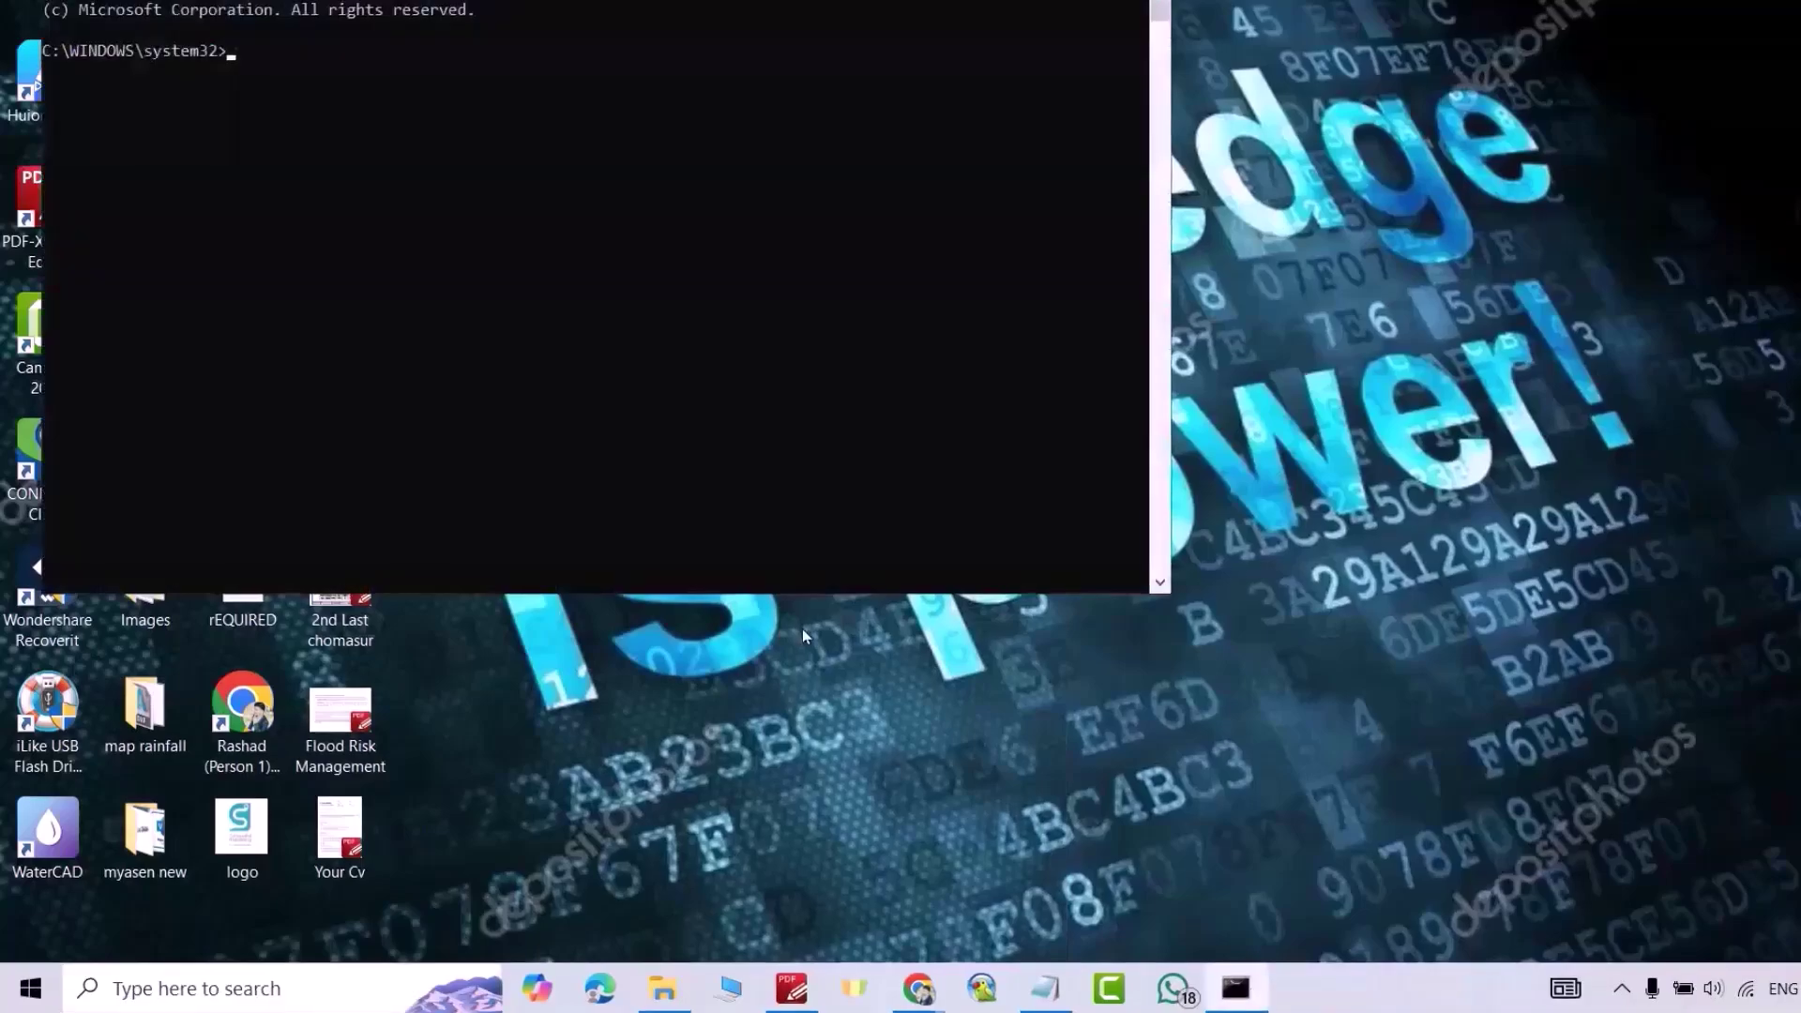
pyautogui.write('cd C:\\office')
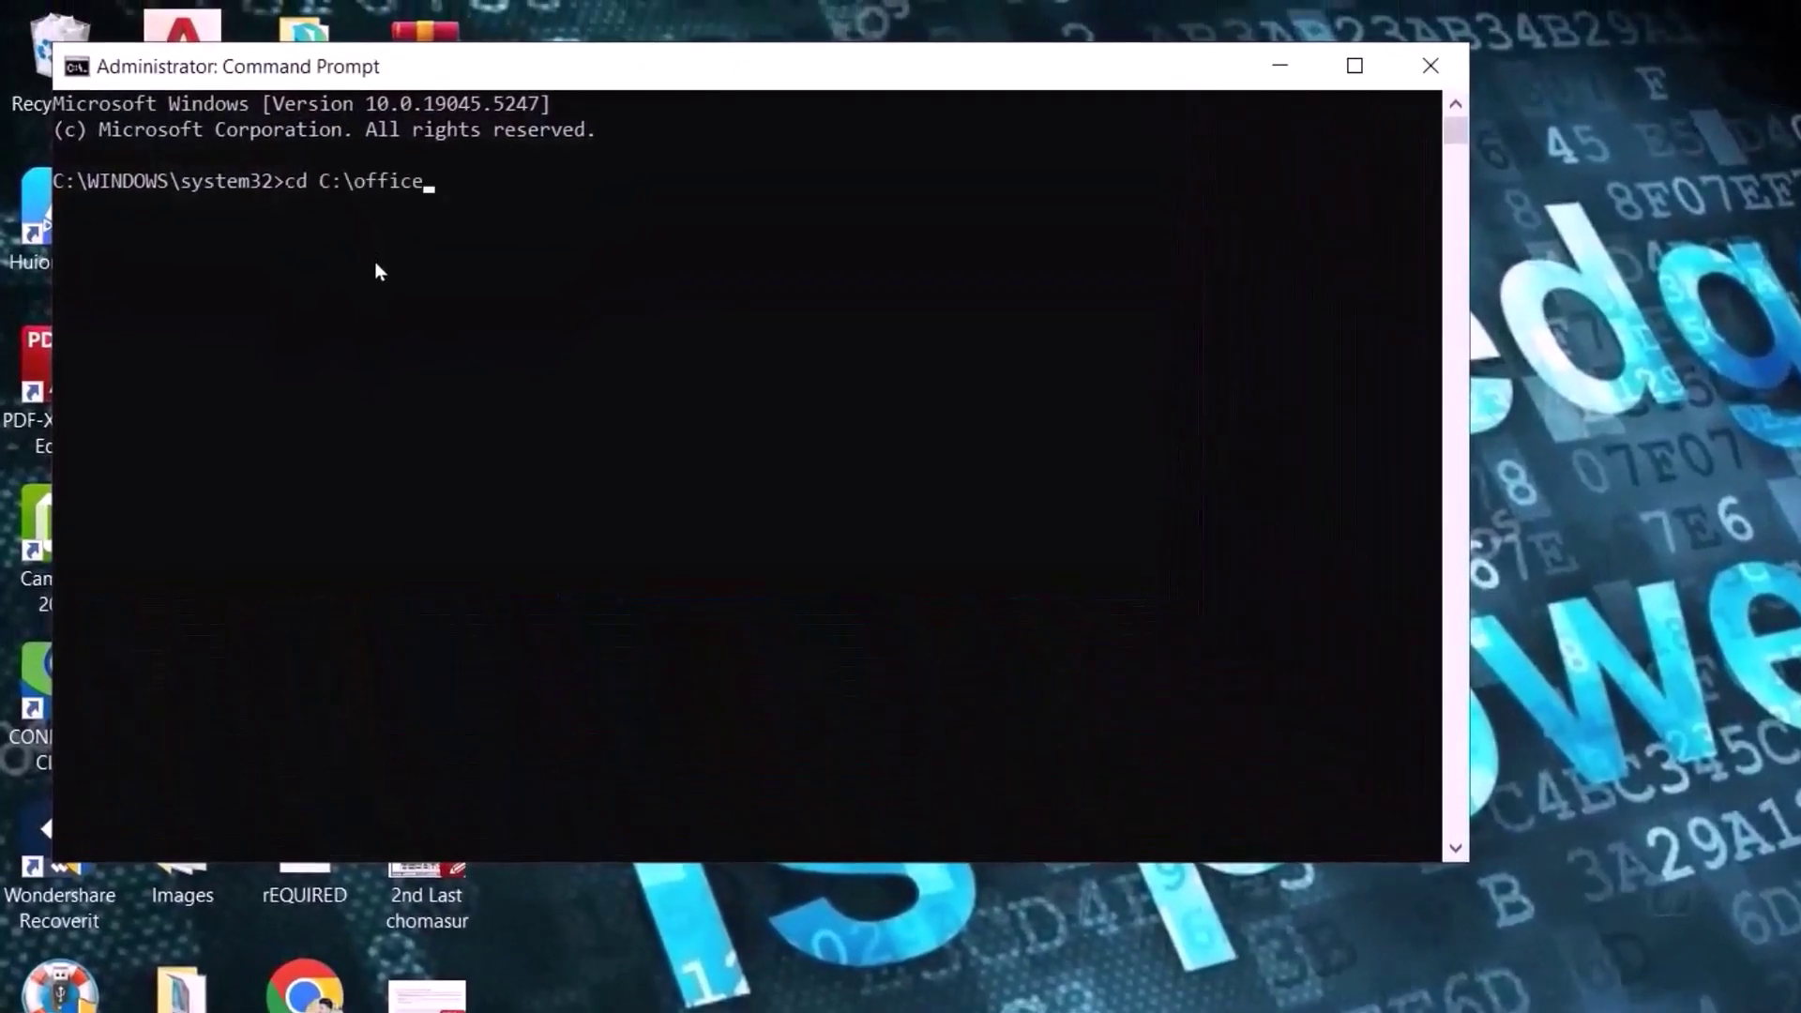
pyautogui.press('Return')
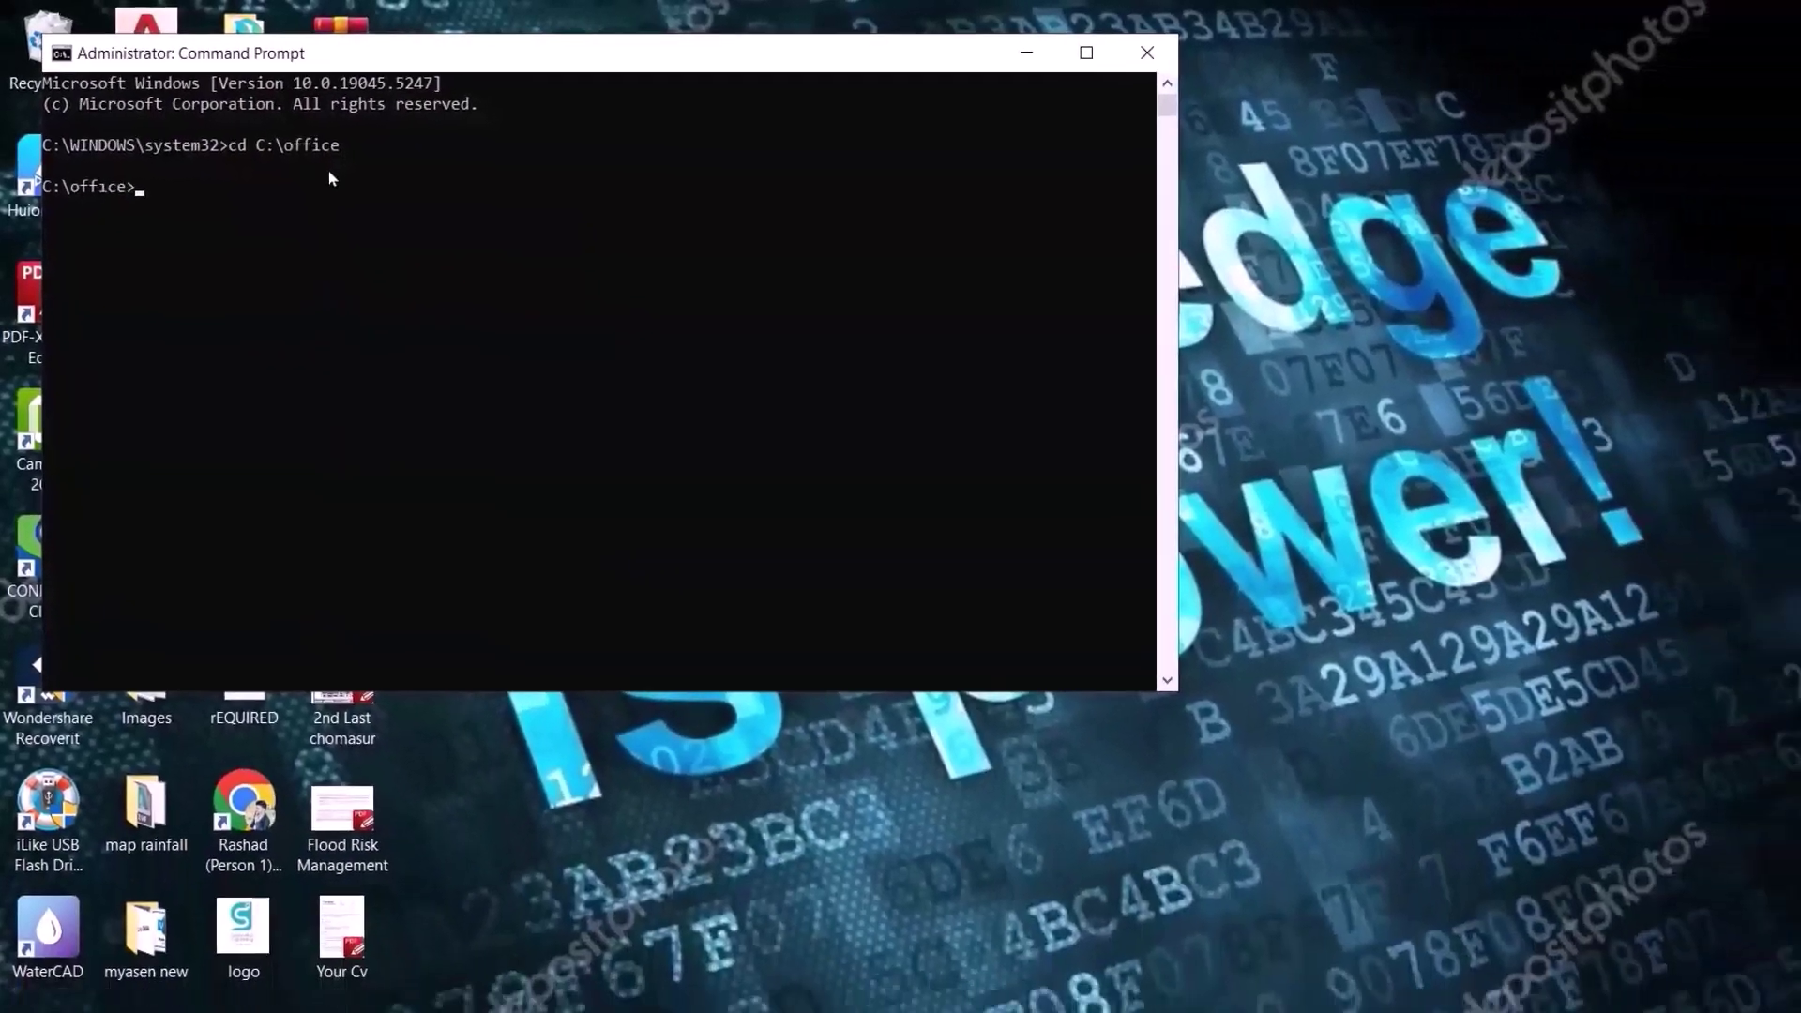
# Copy the setup /configure configuration.xml command from Notepad and paste it at the prompt
pyautogui.click(952, 1001)
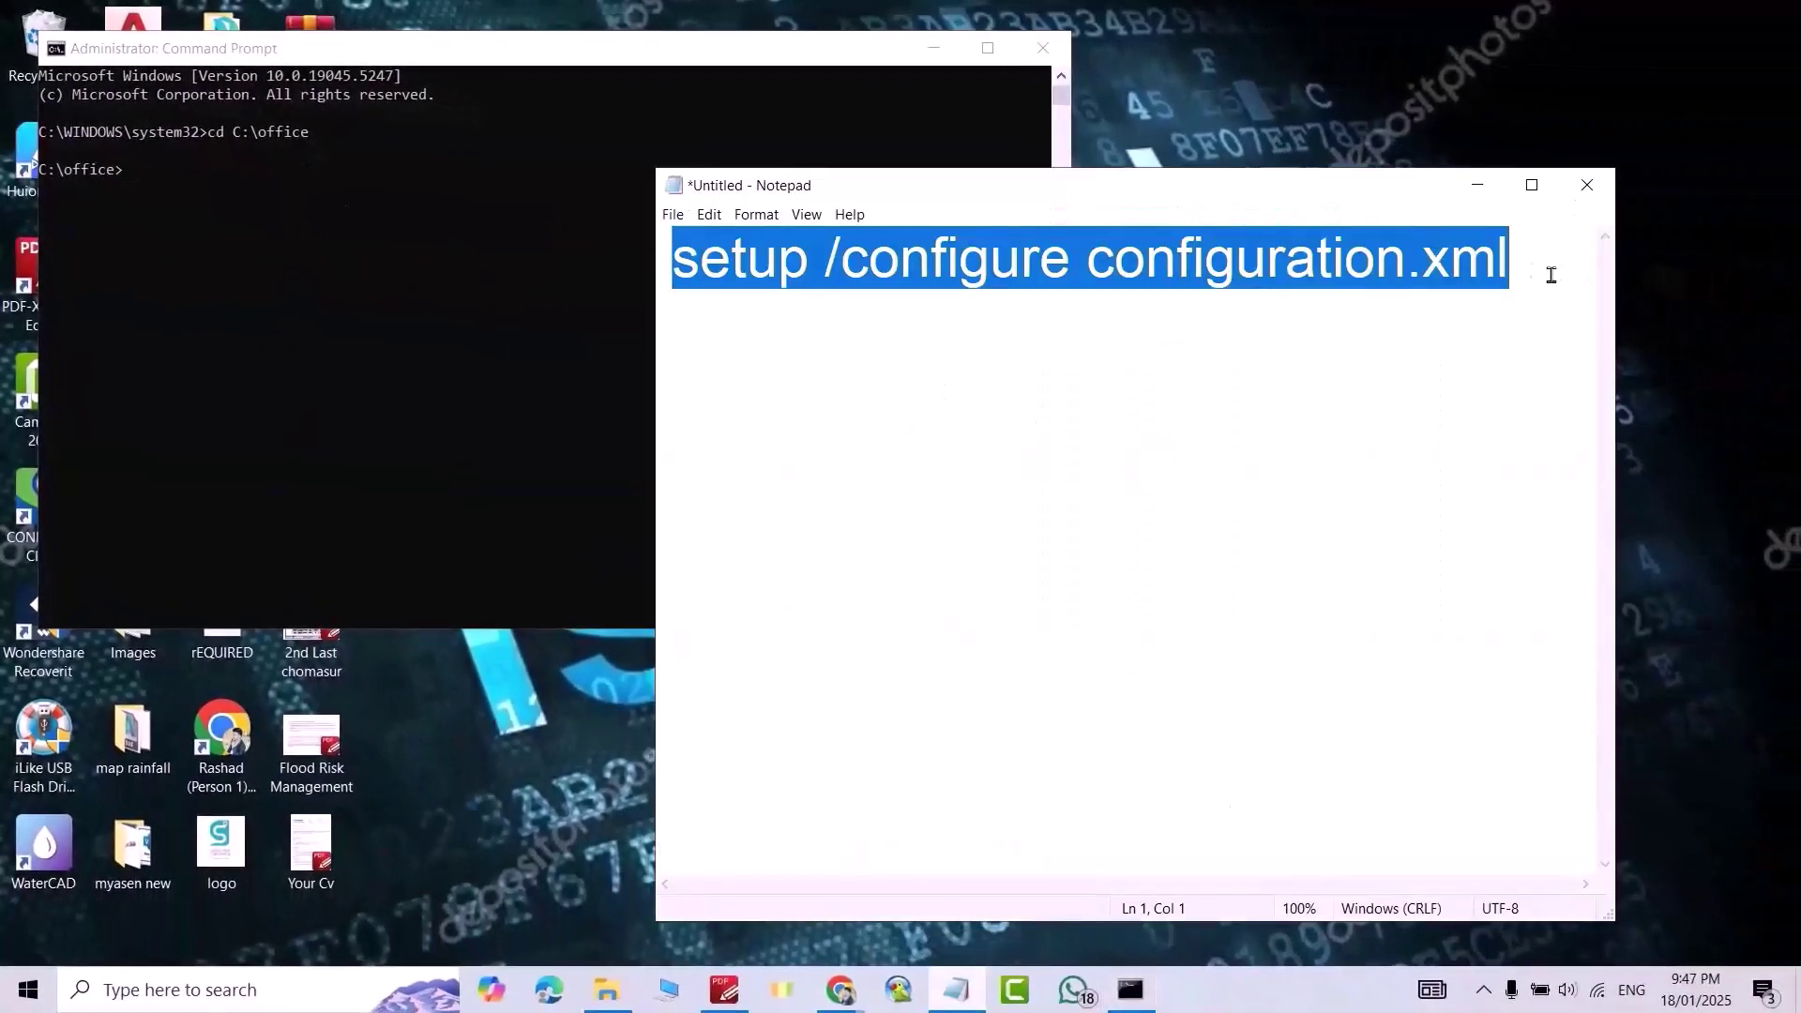
pyautogui.click(1485, 378)
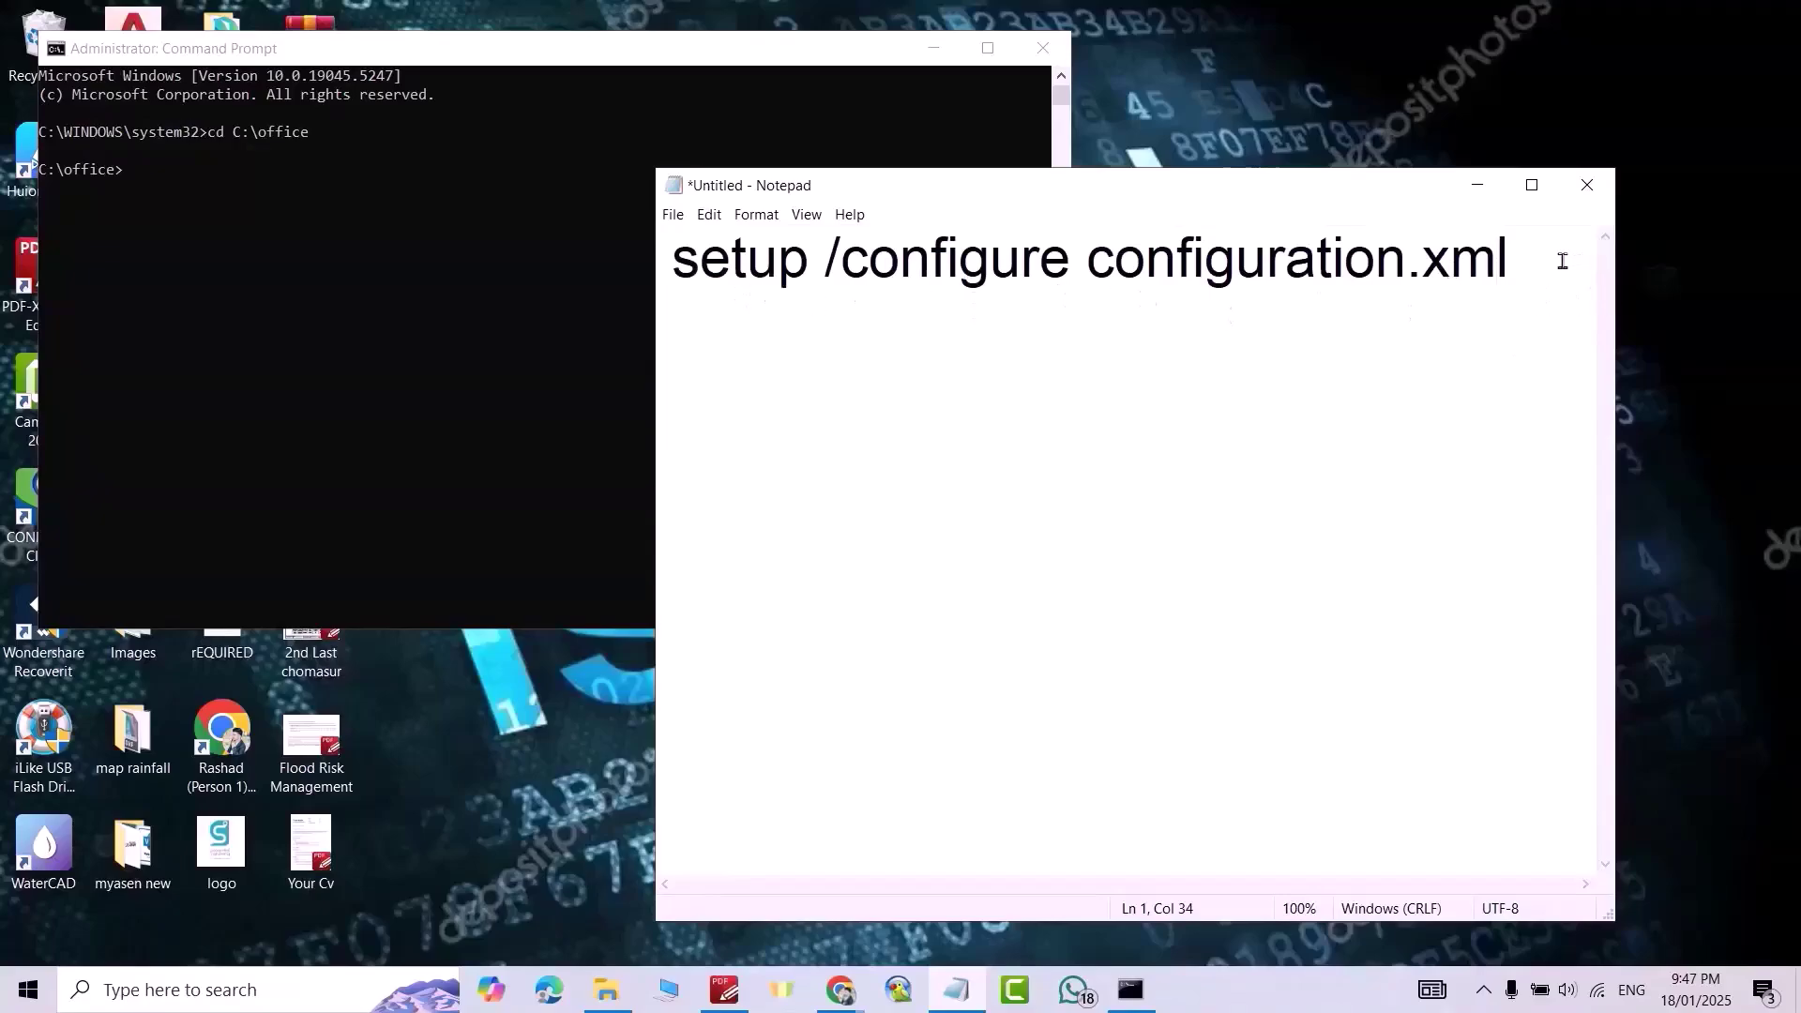
pyautogui.moveTo(1553, 261); pyautogui.dragTo(661, 277)
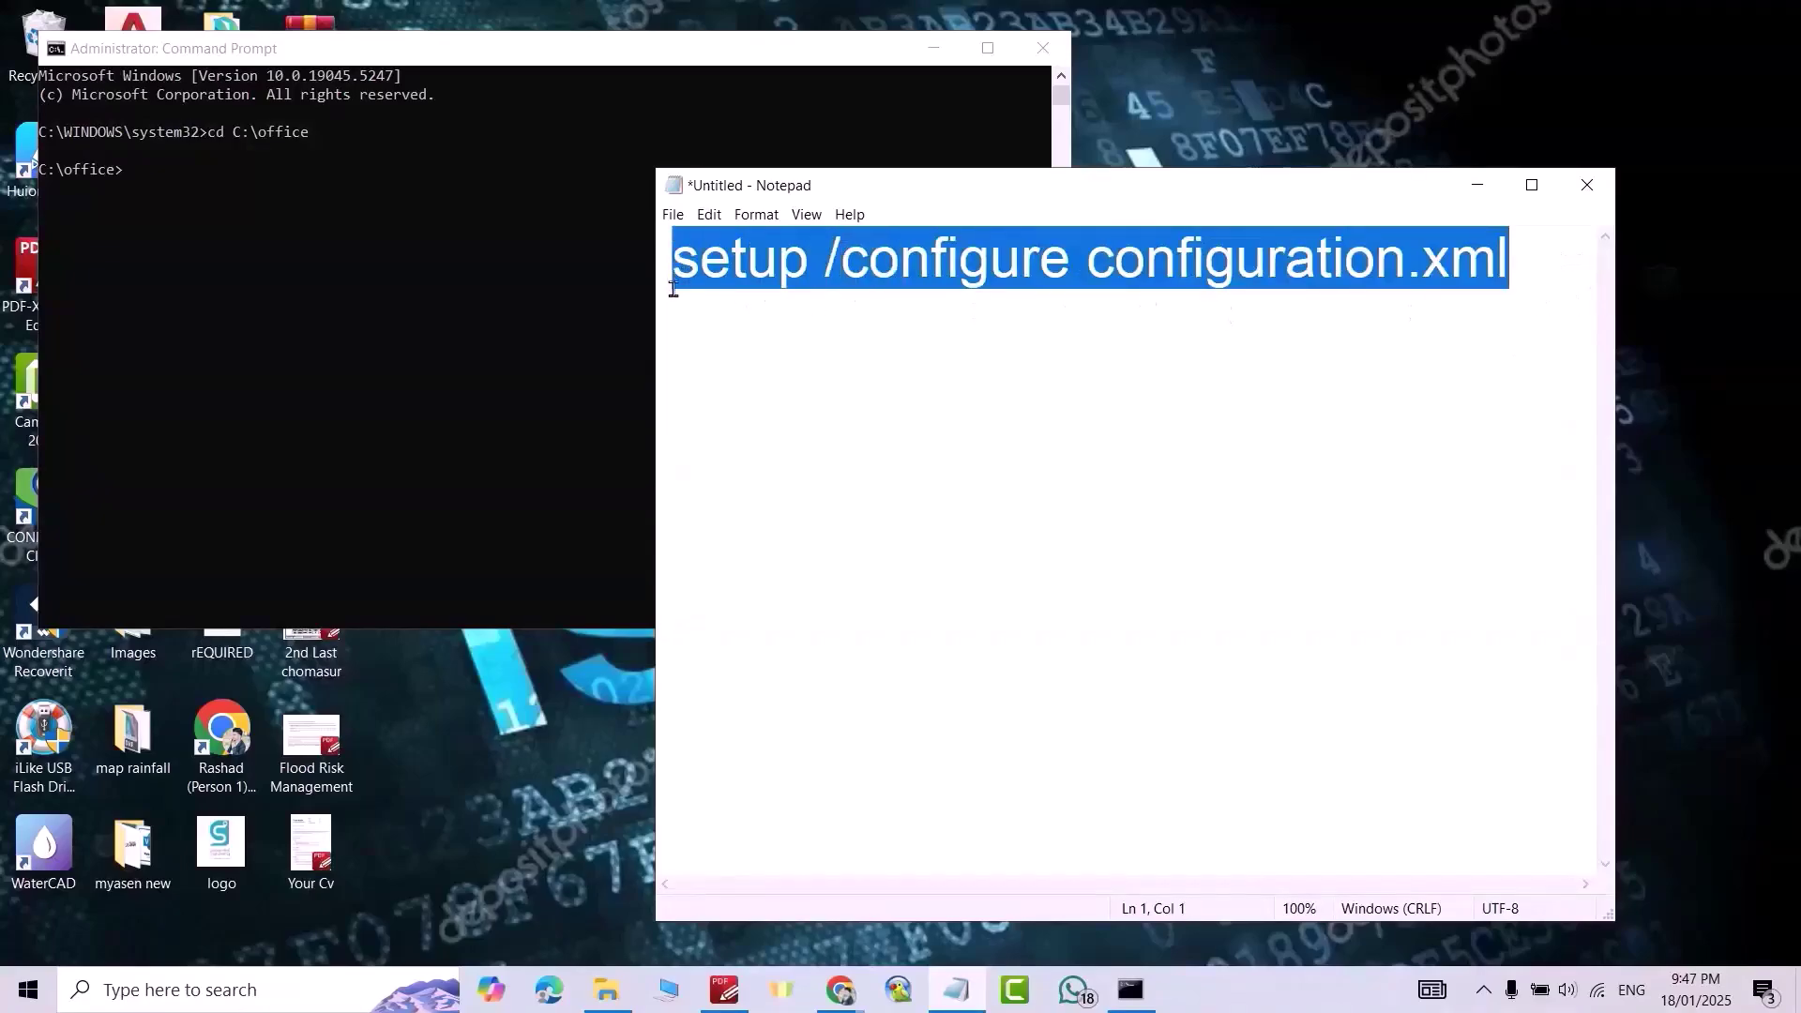
pyautogui.click(177, 272)
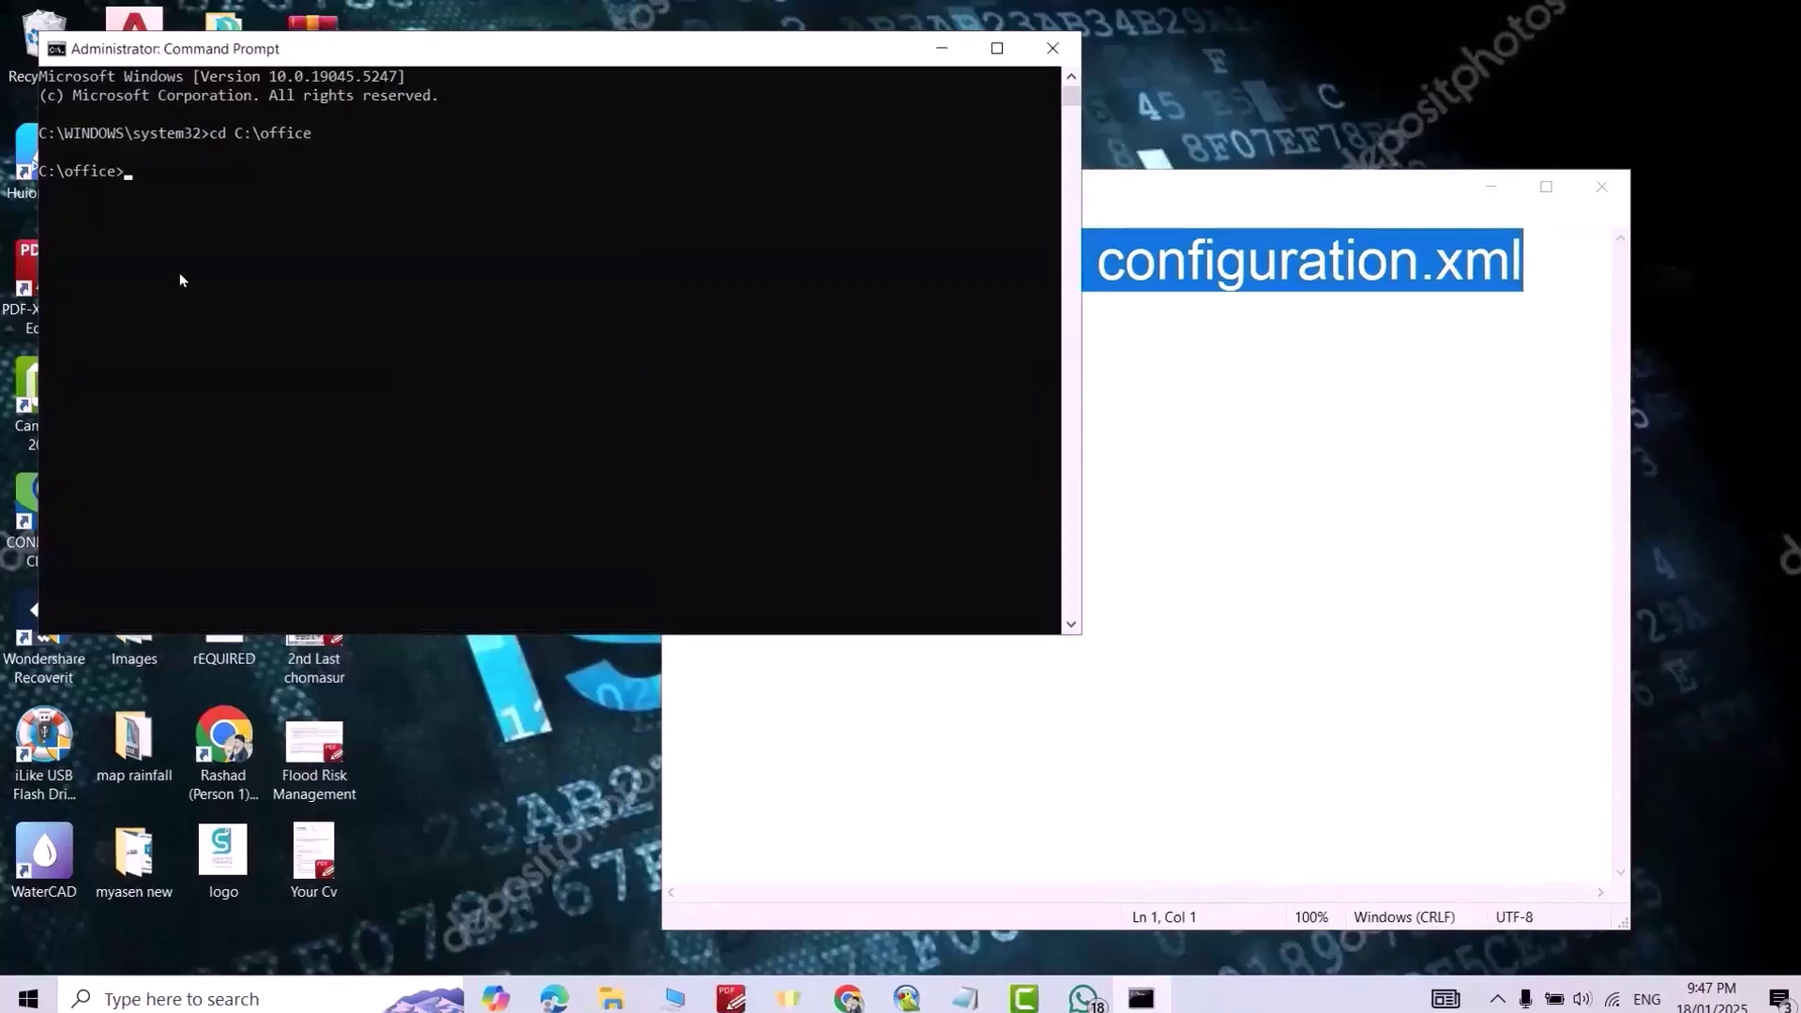
pyautogui.rightClick(178, 272)
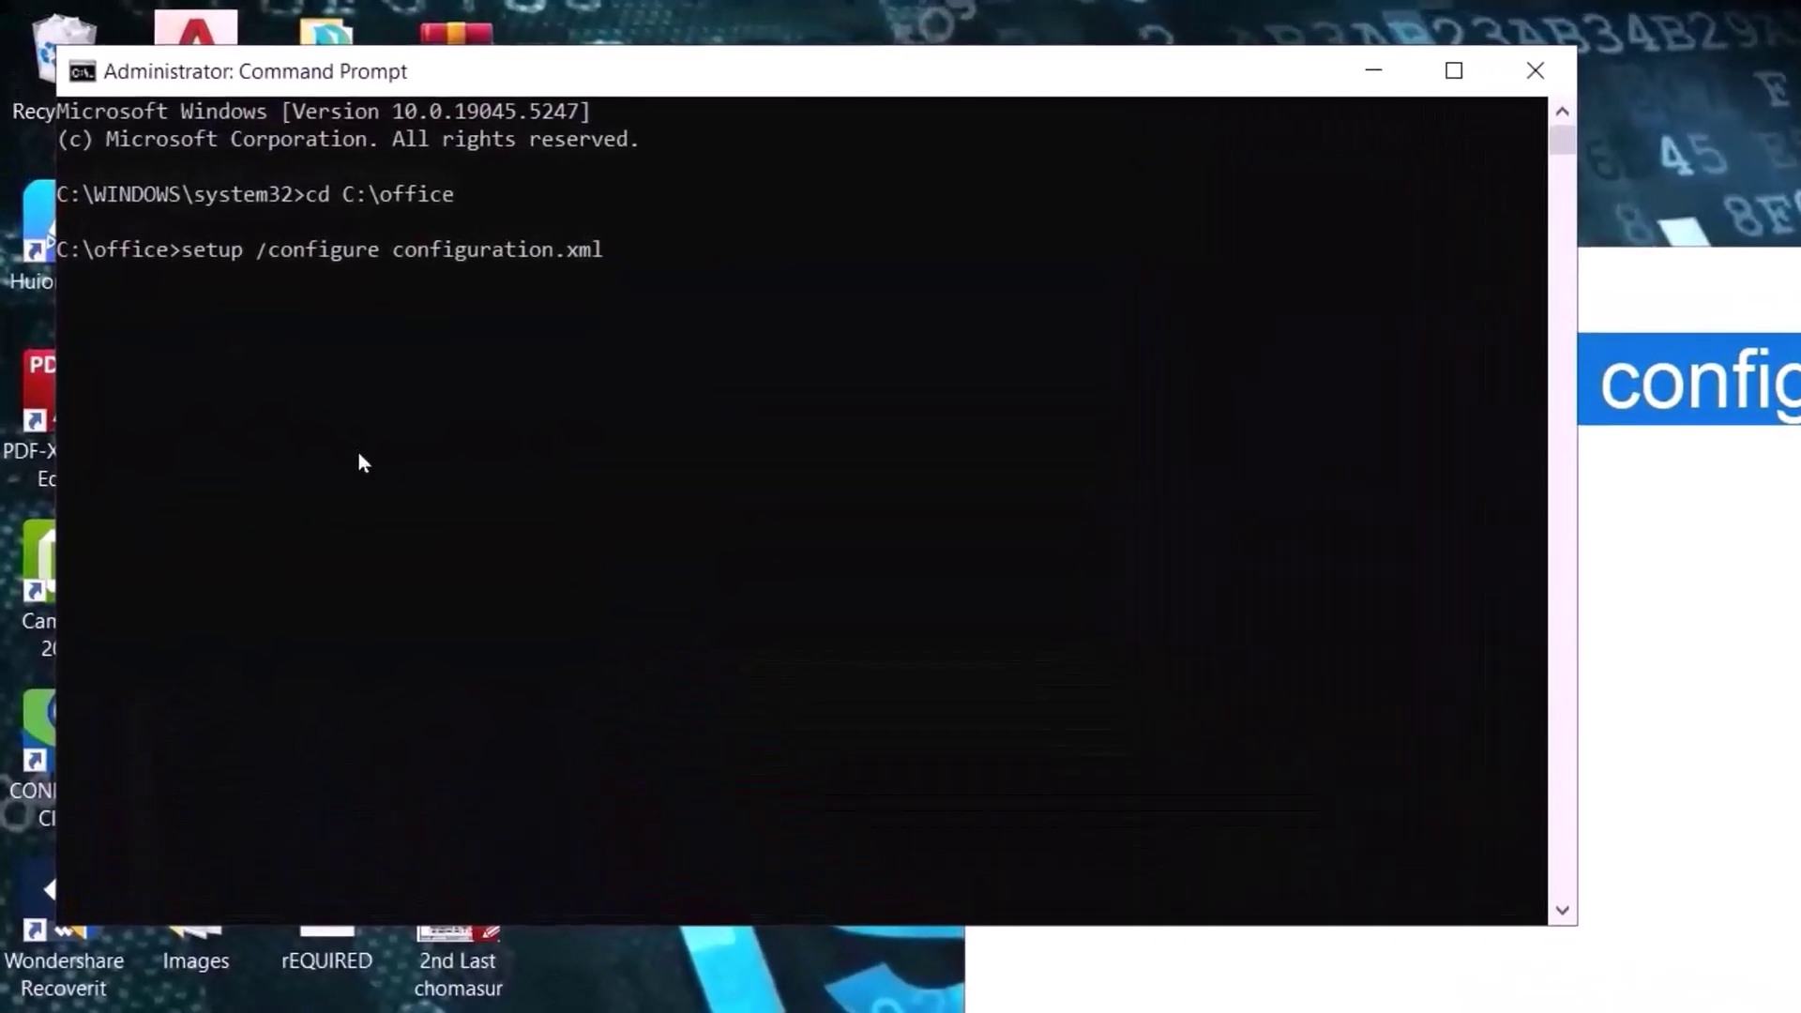
# Run the setup command, close the finished installer, and open Word with a blank document
pyautogui.press('Return')
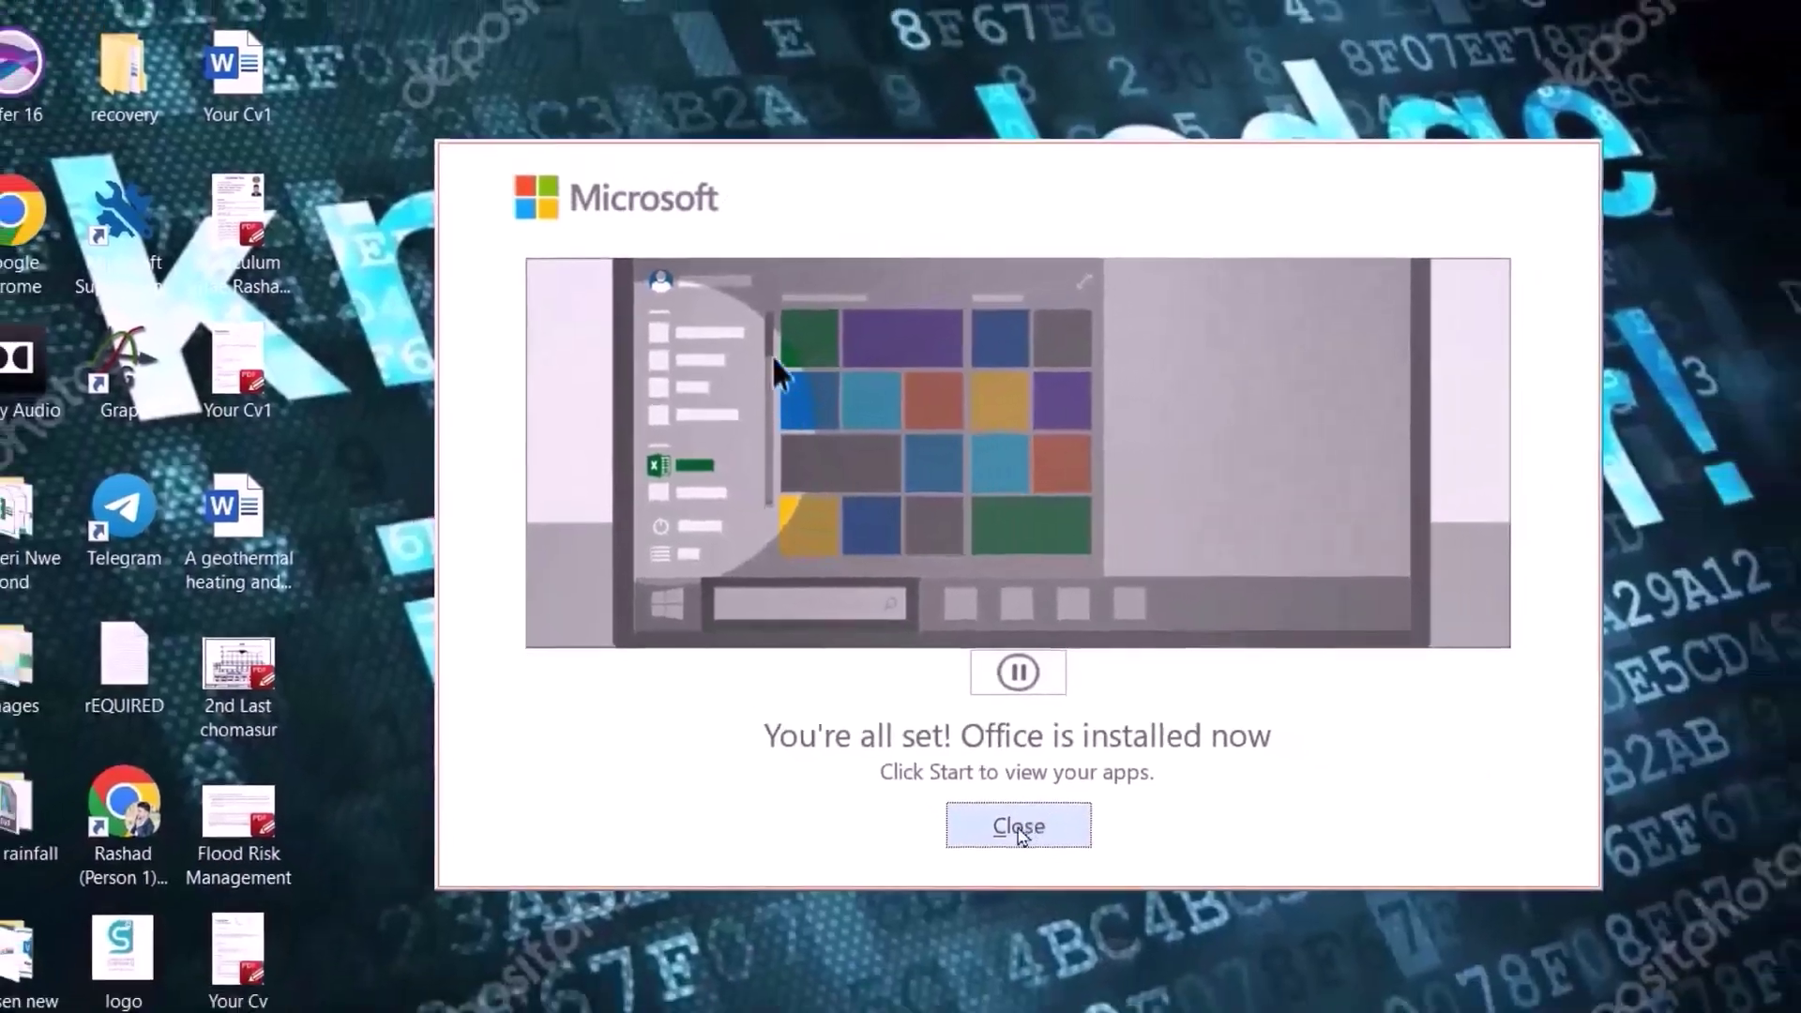
pyautogui.click(1020, 825)
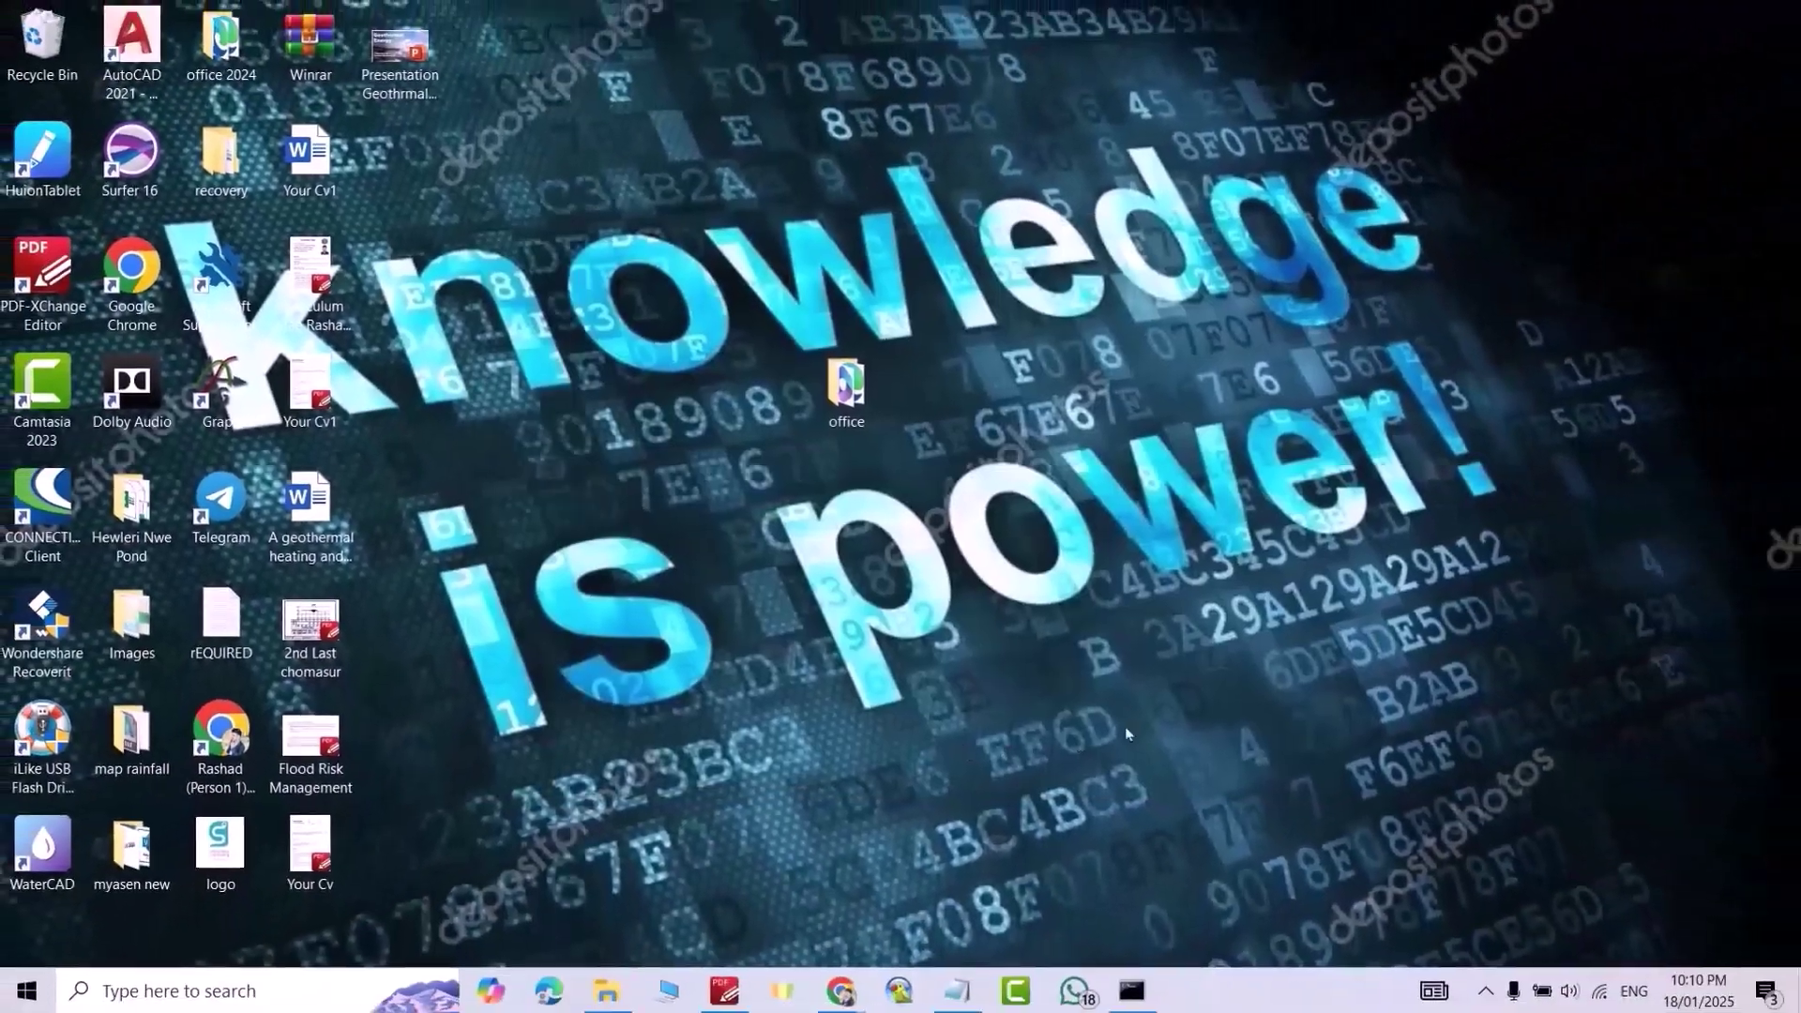
pyautogui.click(253, 995)
pyautogui.write('w')
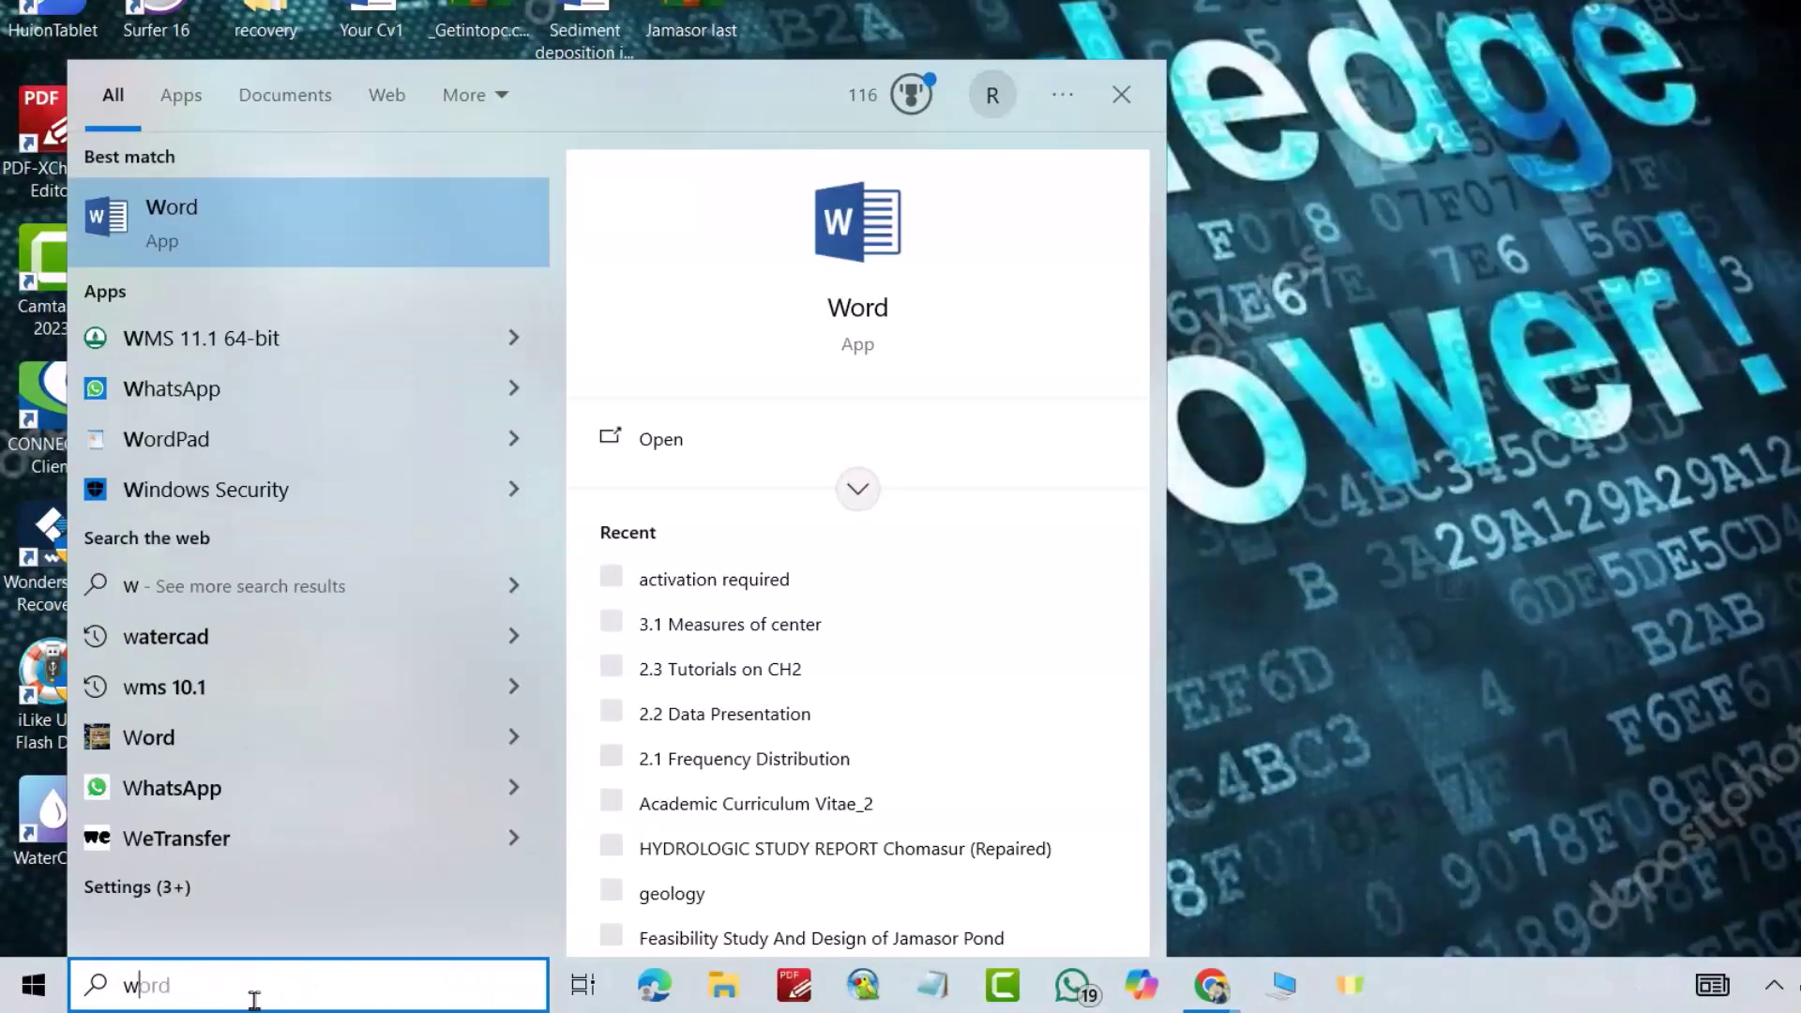
pyautogui.write('o')
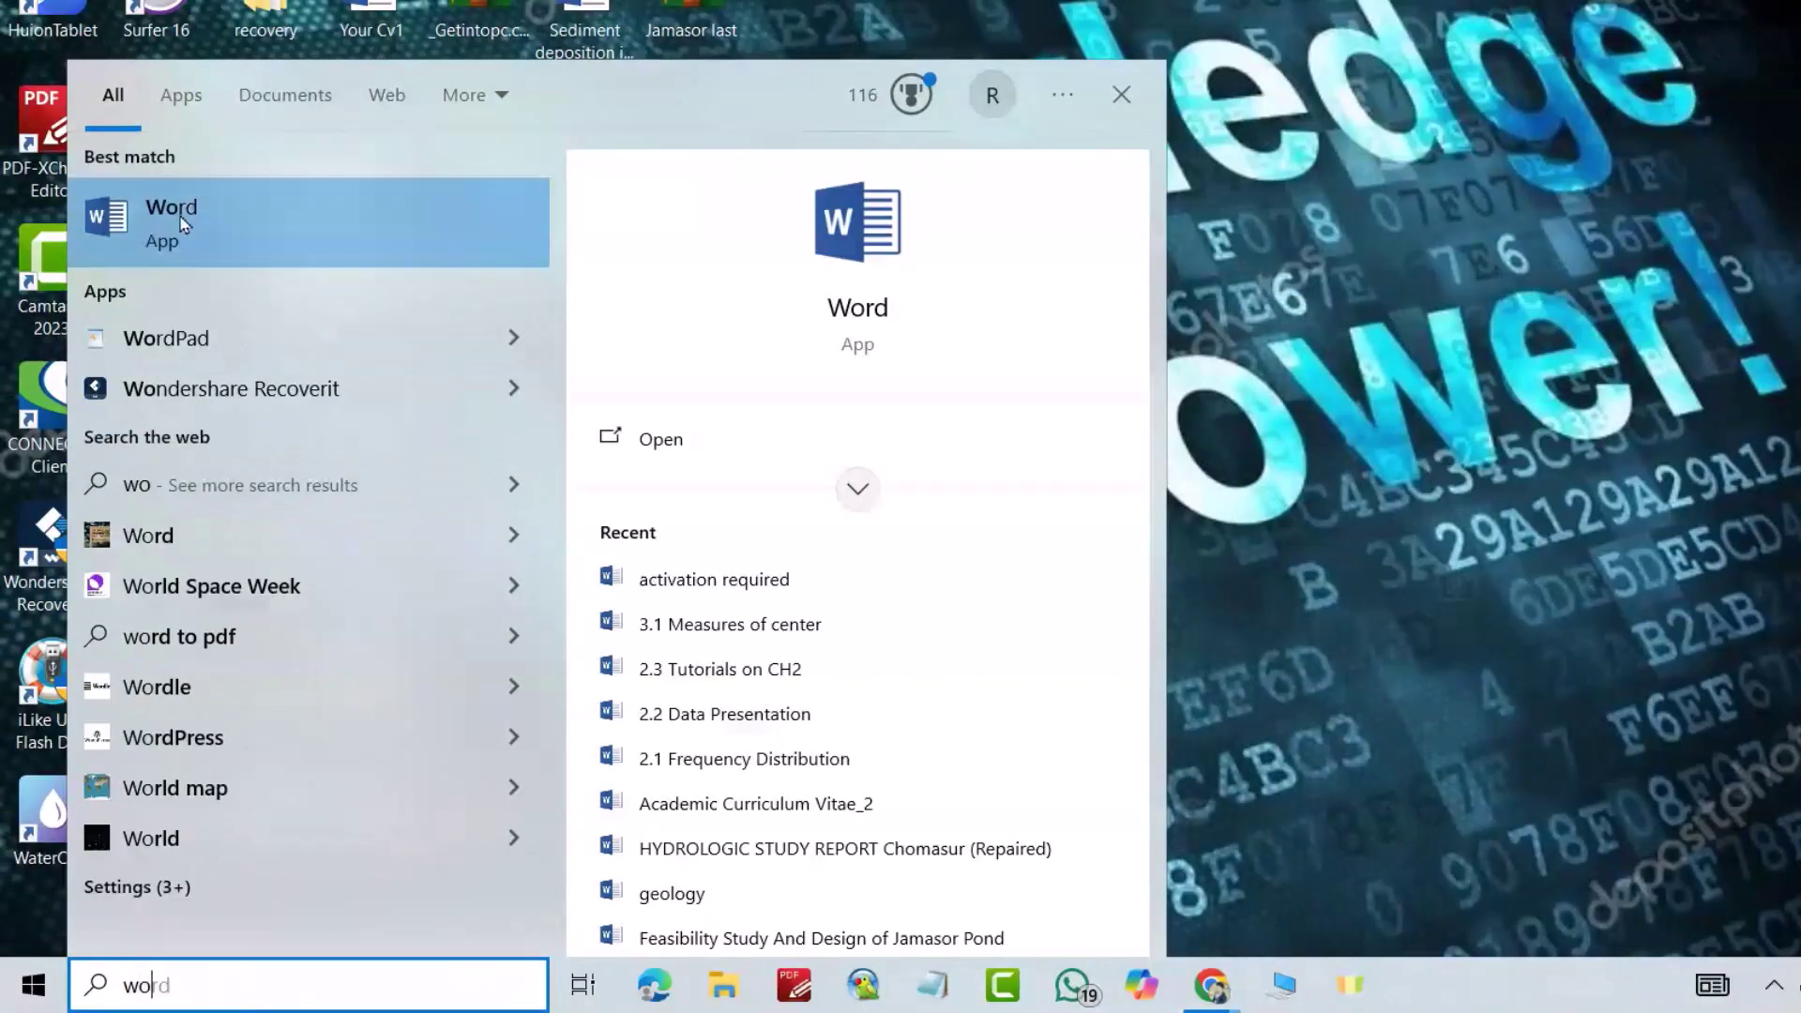
pyautogui.click(214, 218)
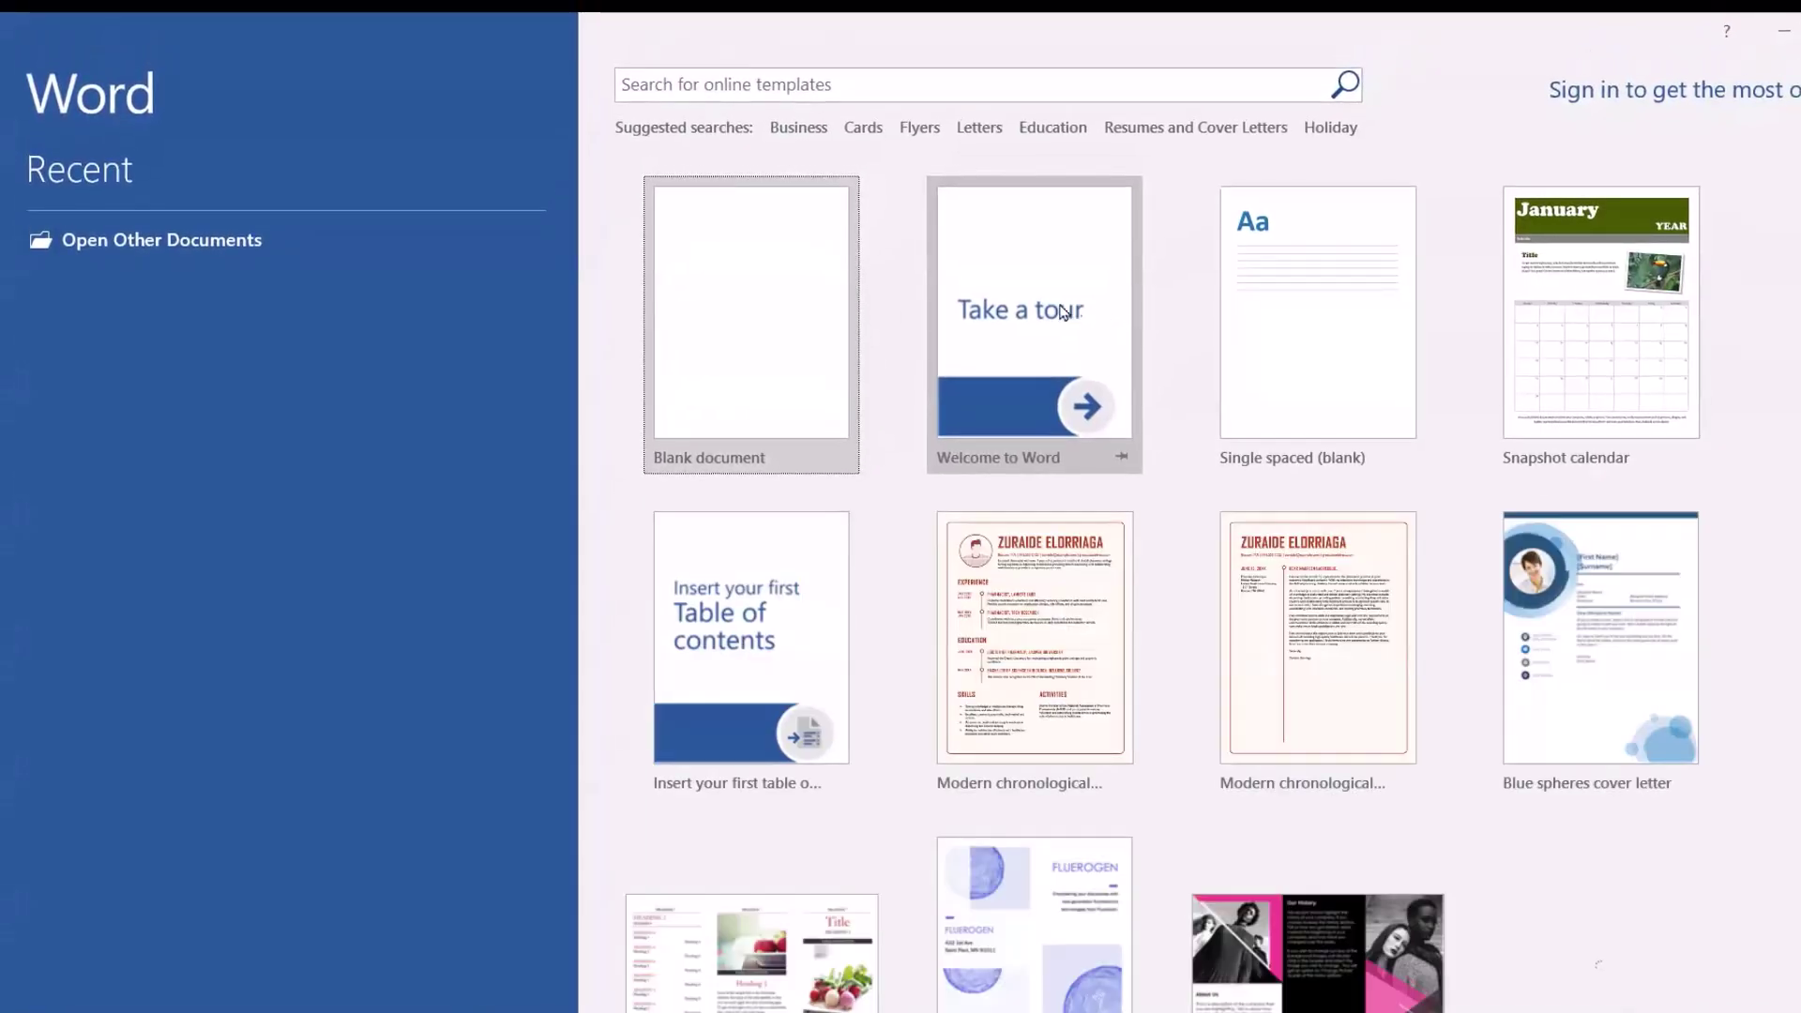
pyautogui.click(814, 304)
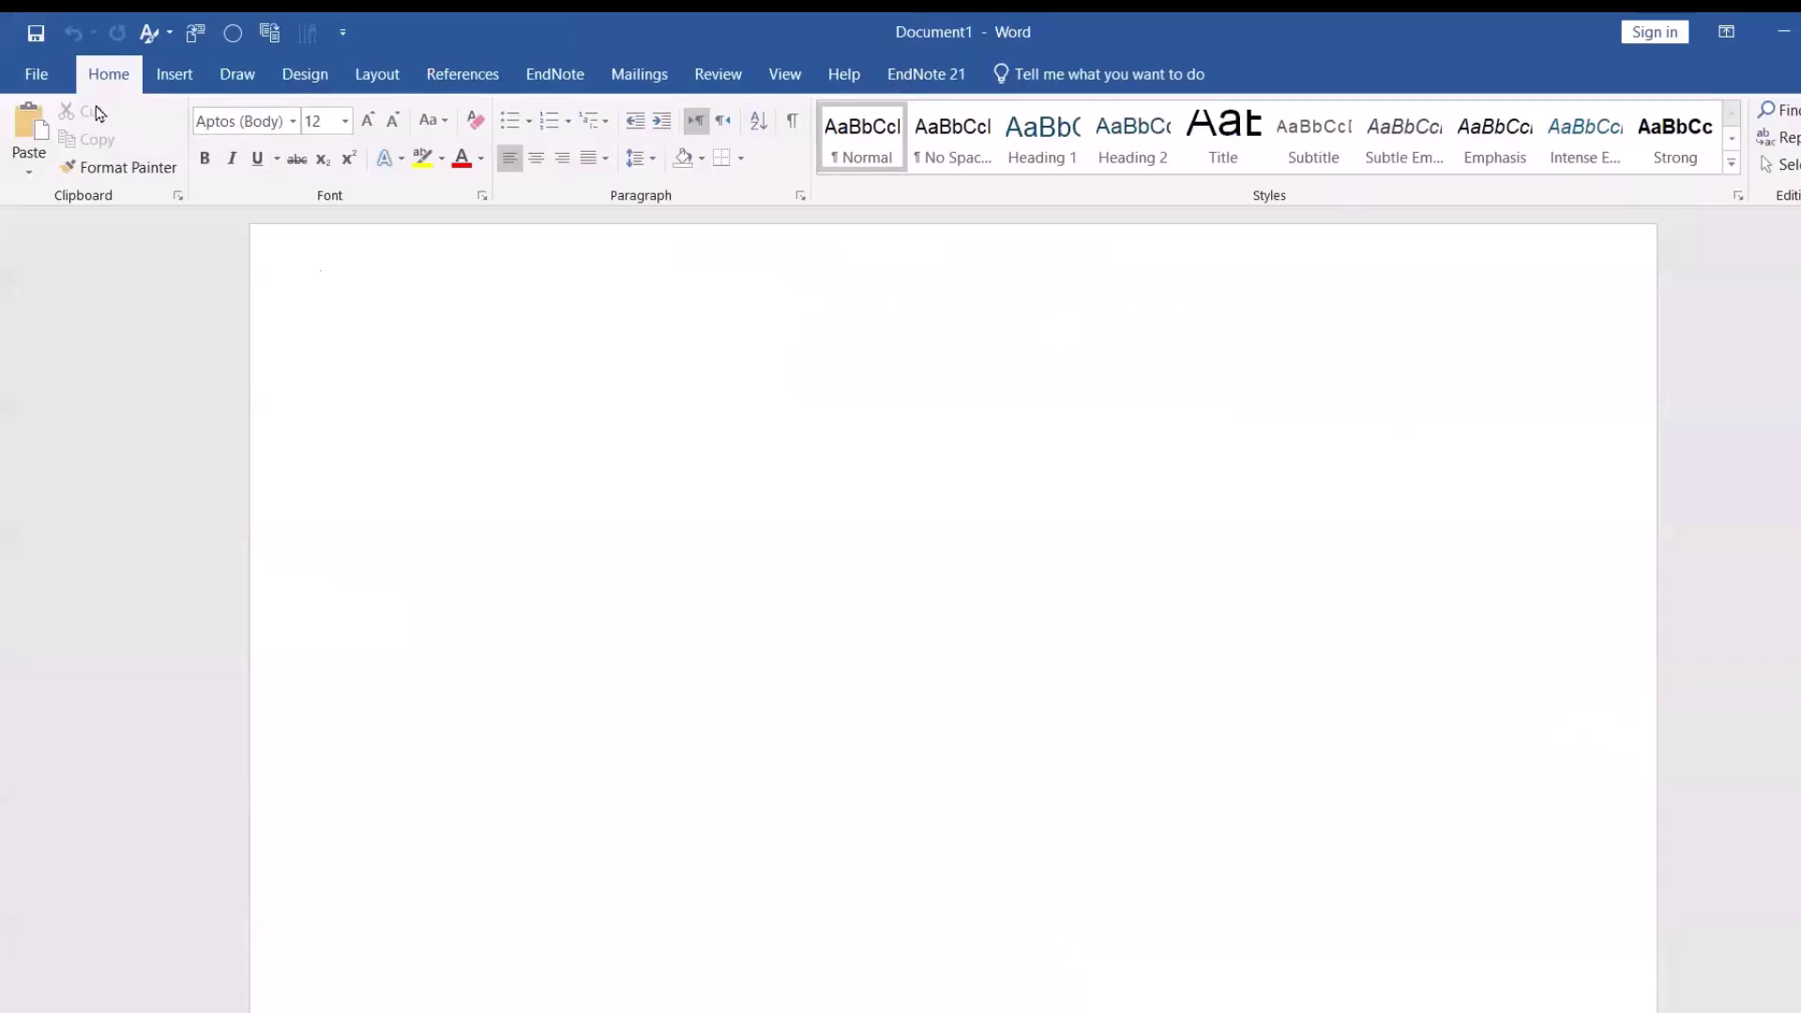
# From Word's Account page, open the product key entry for unlicensed Office Professional Plus 2019
pyautogui.click(42, 77)
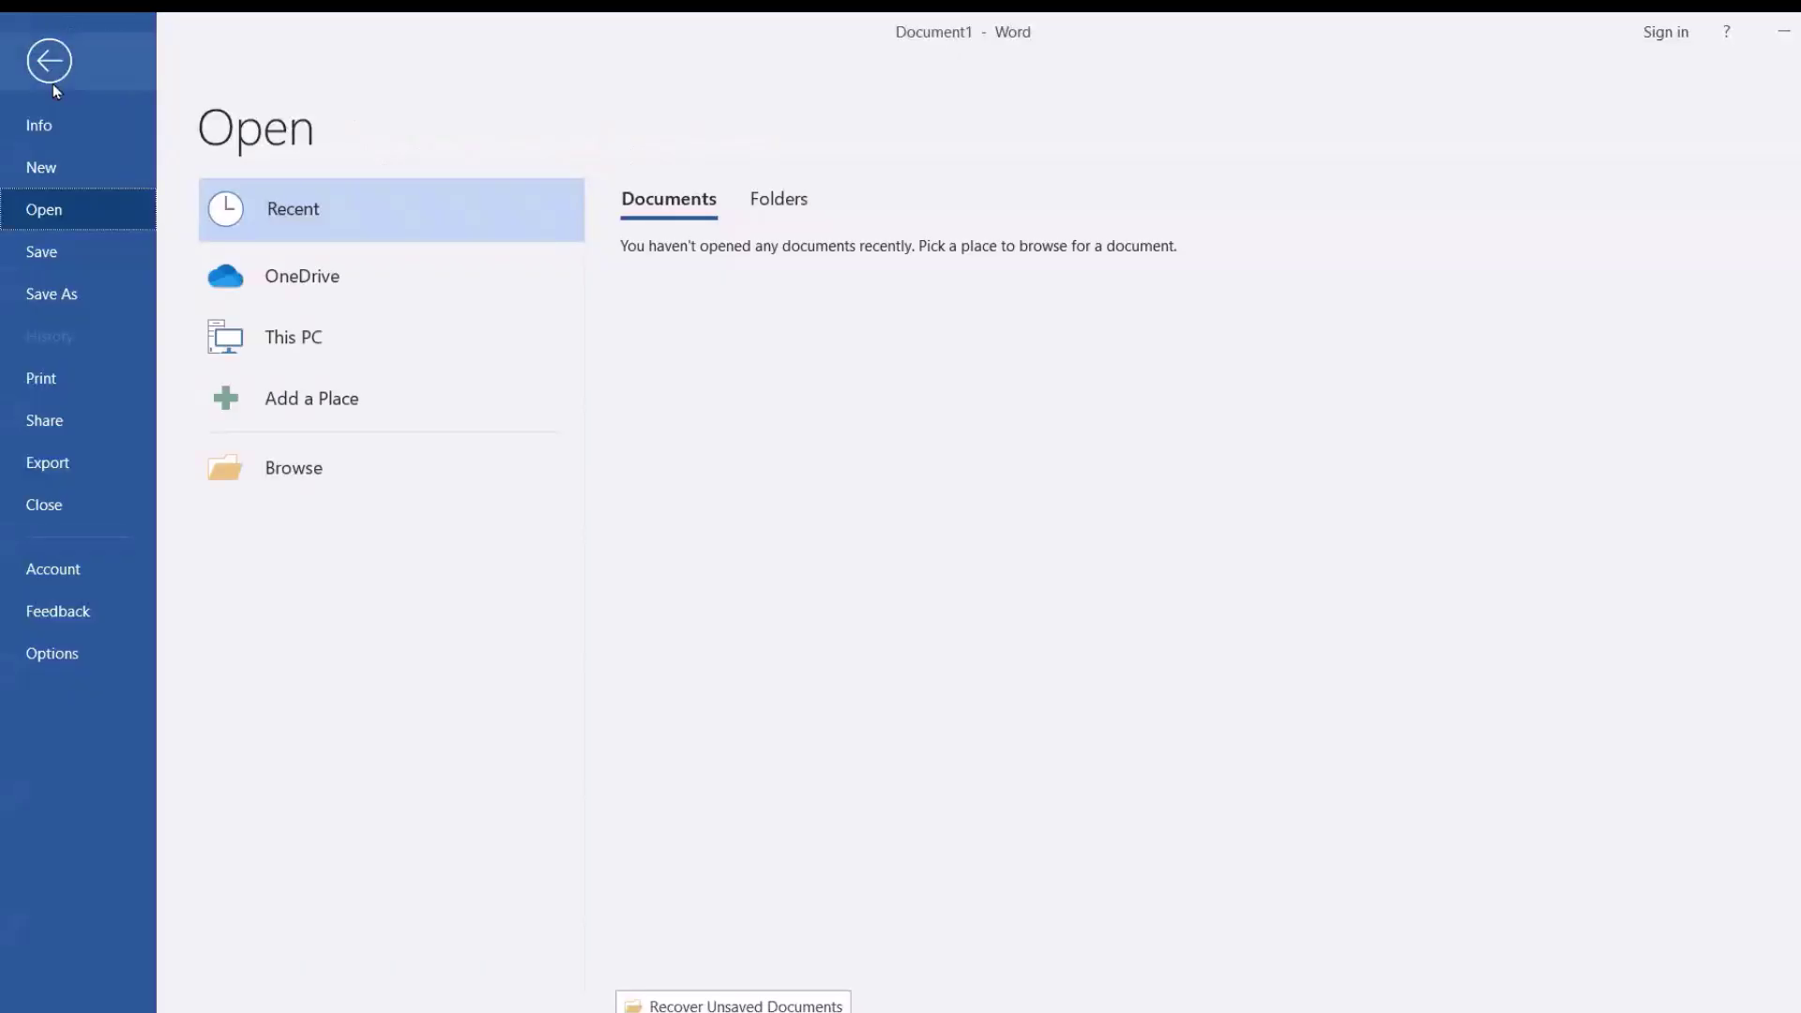
pyautogui.click(56, 563)
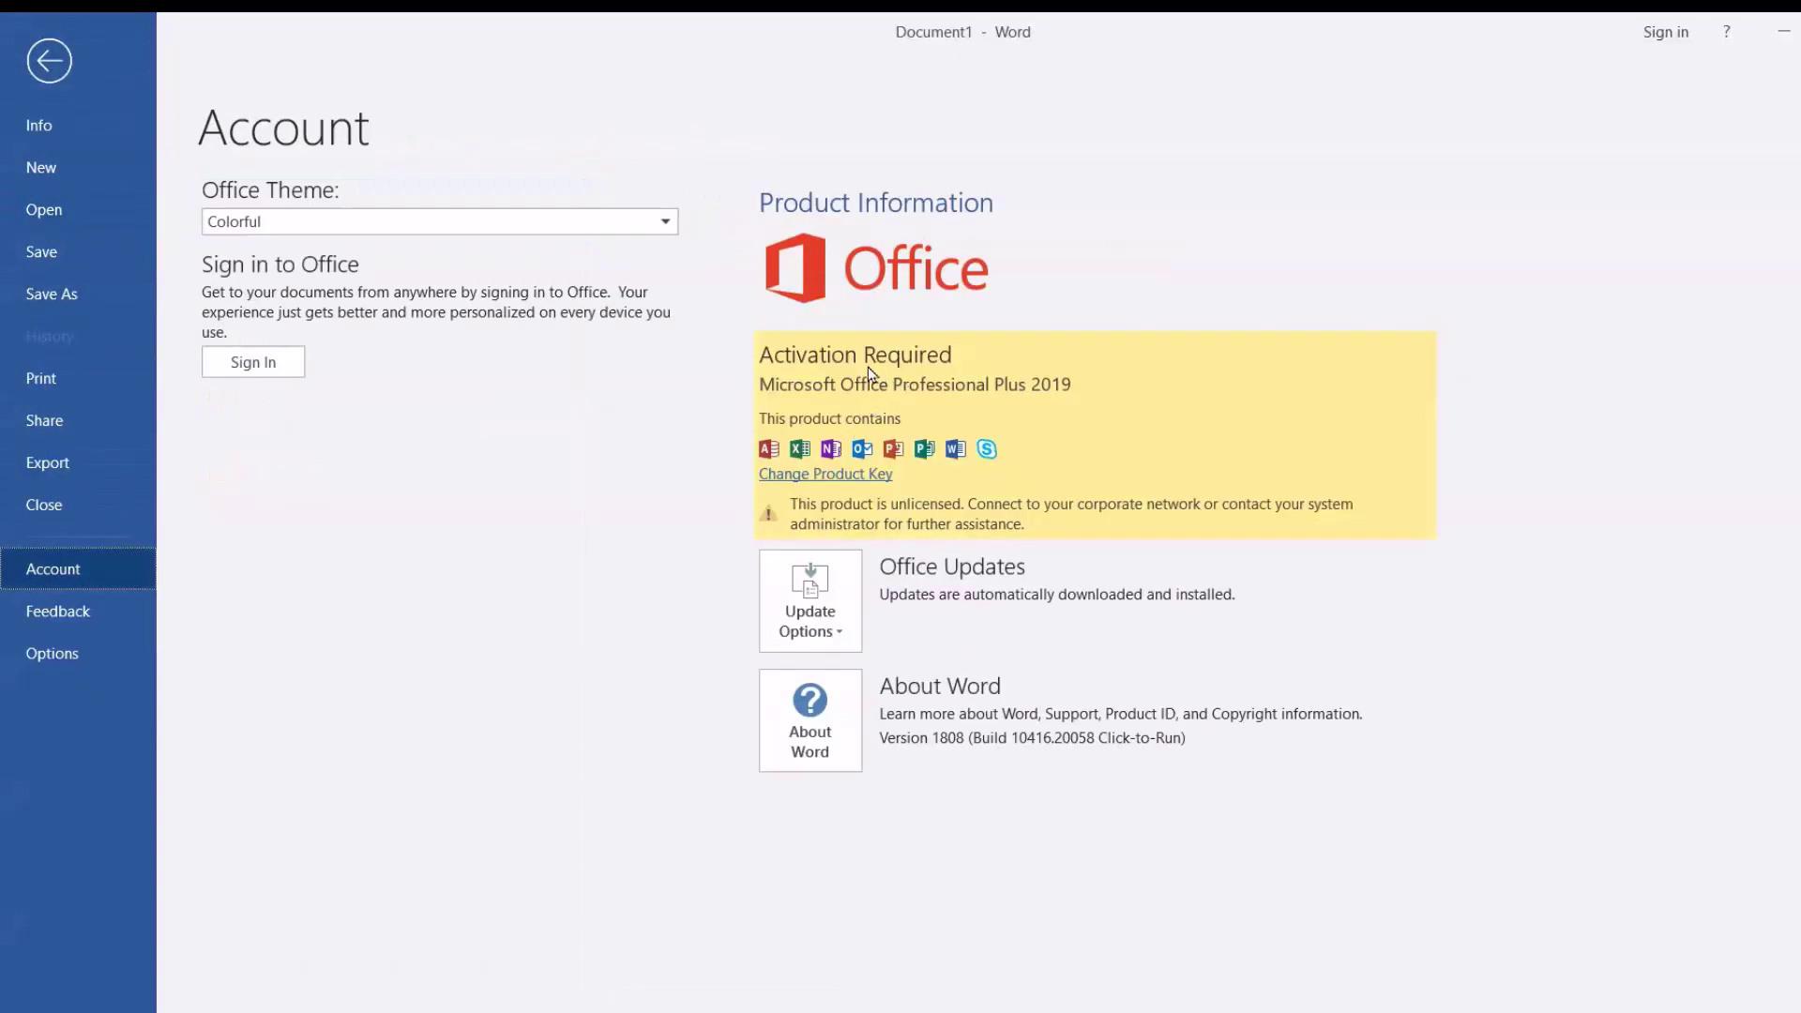
pyautogui.click(831, 479)
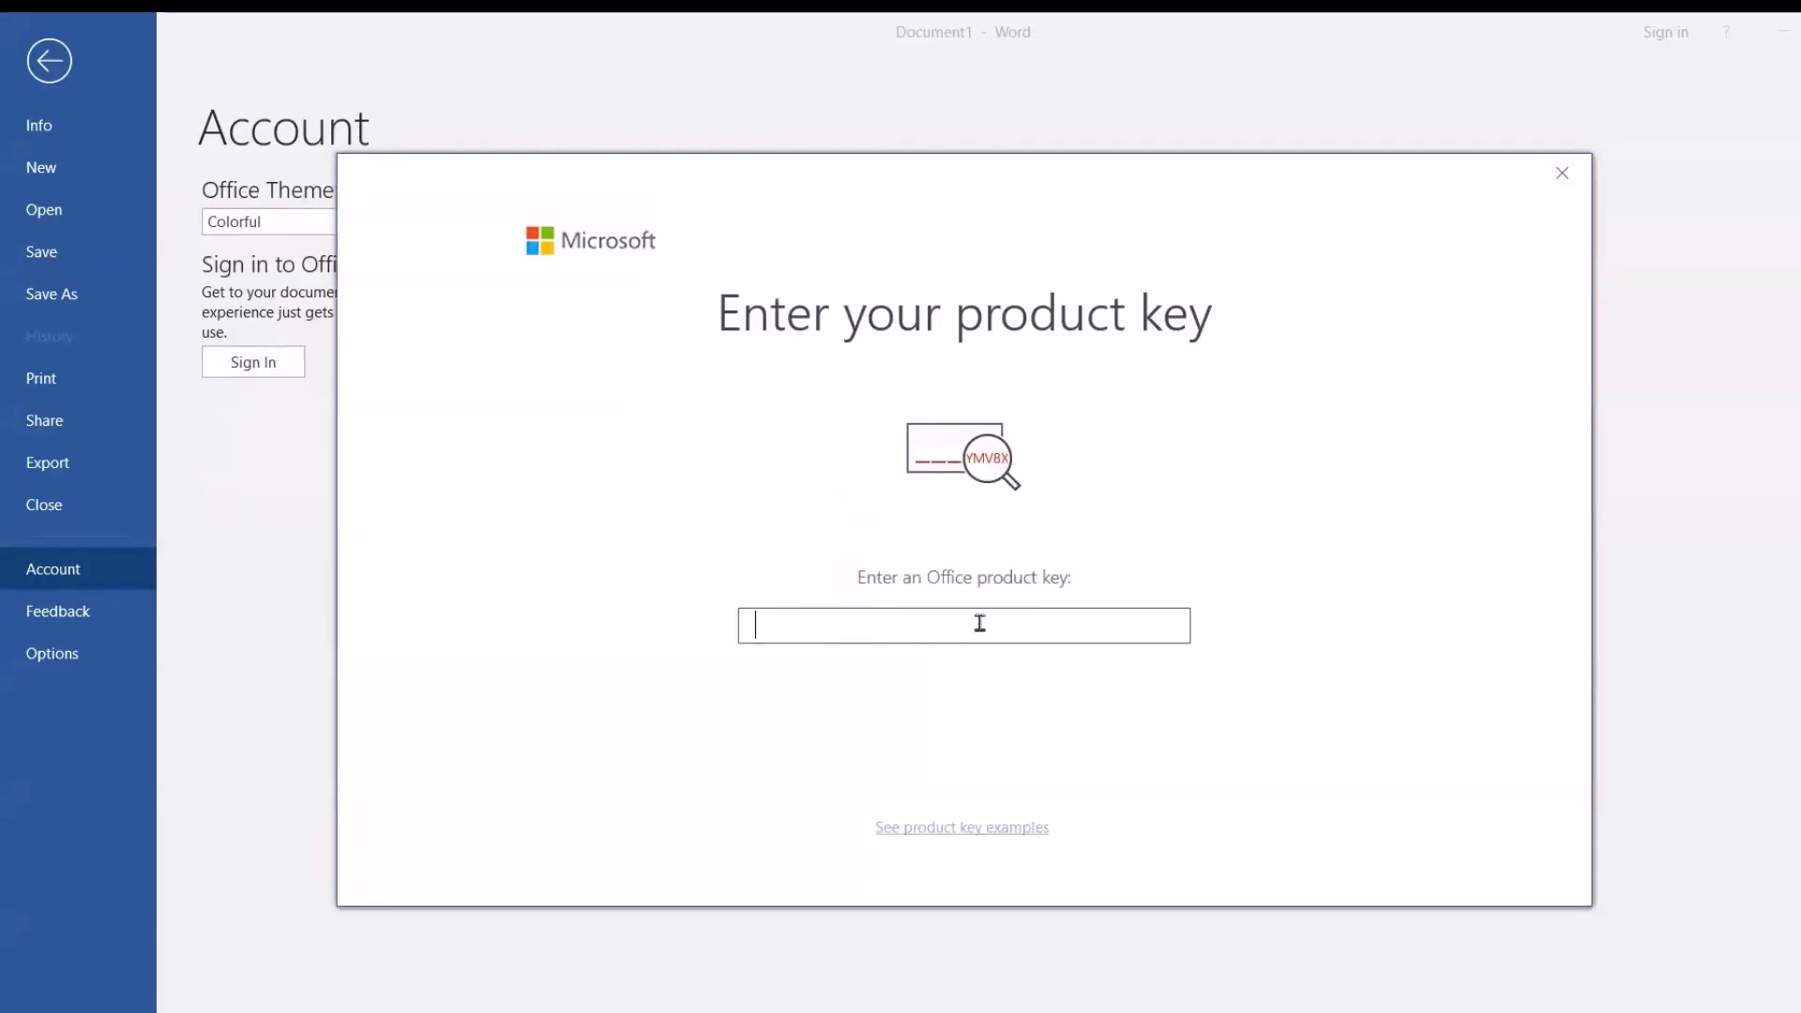